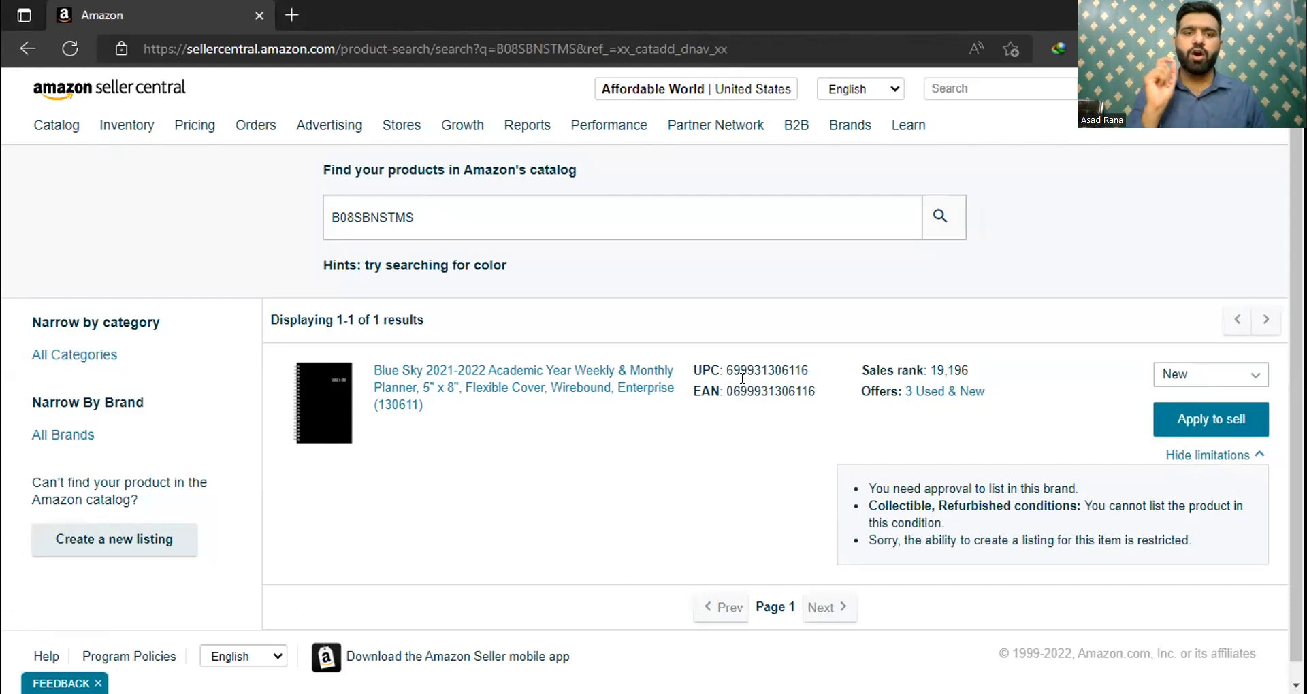
- Apply to sell the Blue Sky planner (ASIN B08SBNSTMS) in New condition and request approval for the brand
left_click(427, 236)
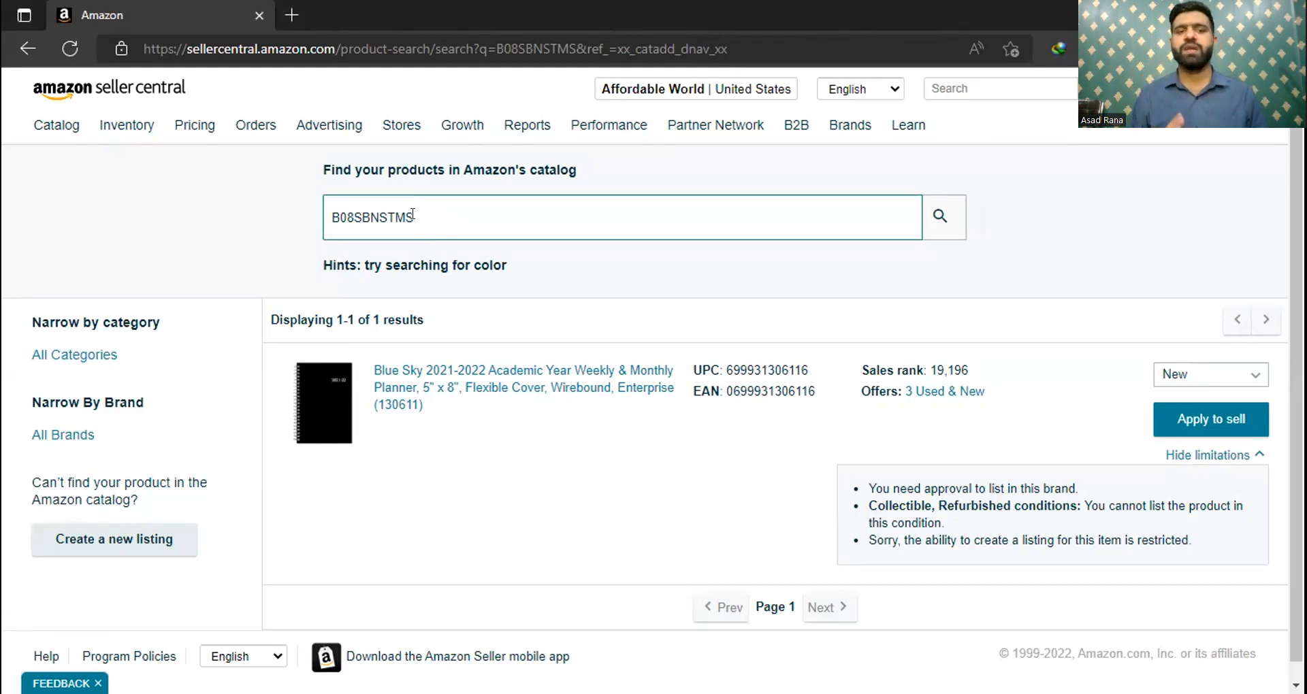
left_click(412, 216)
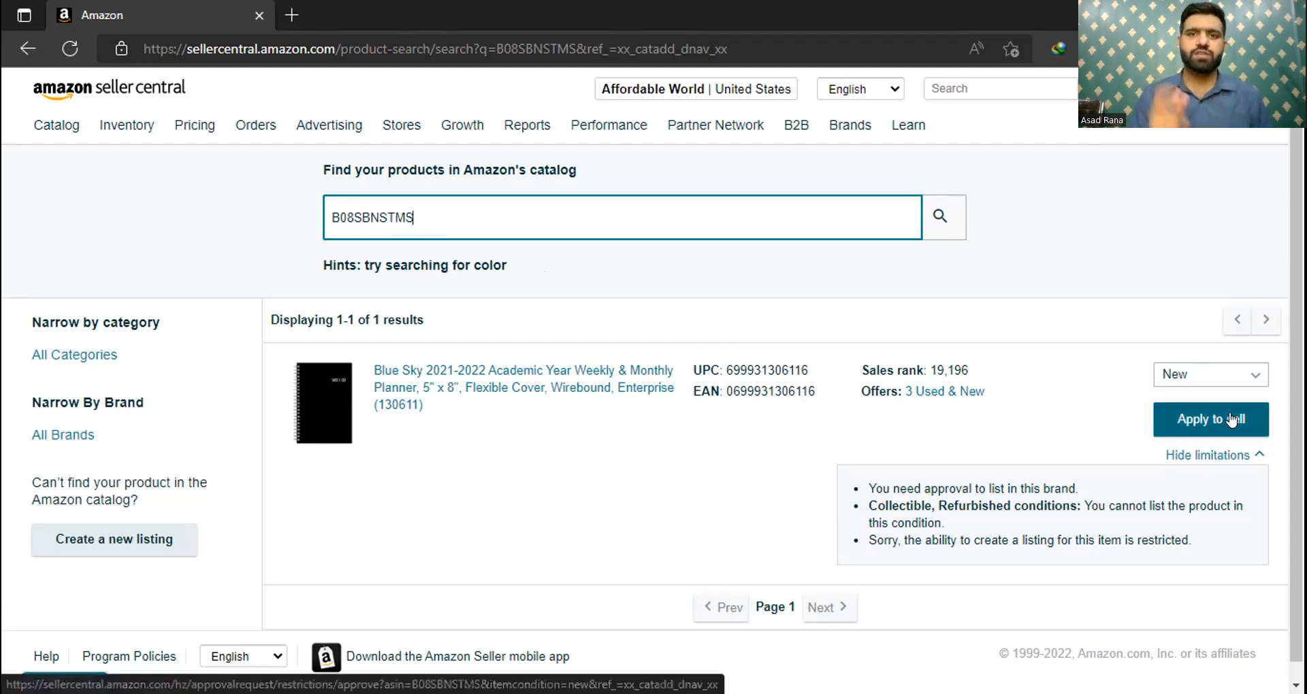
left_click(1233, 418)
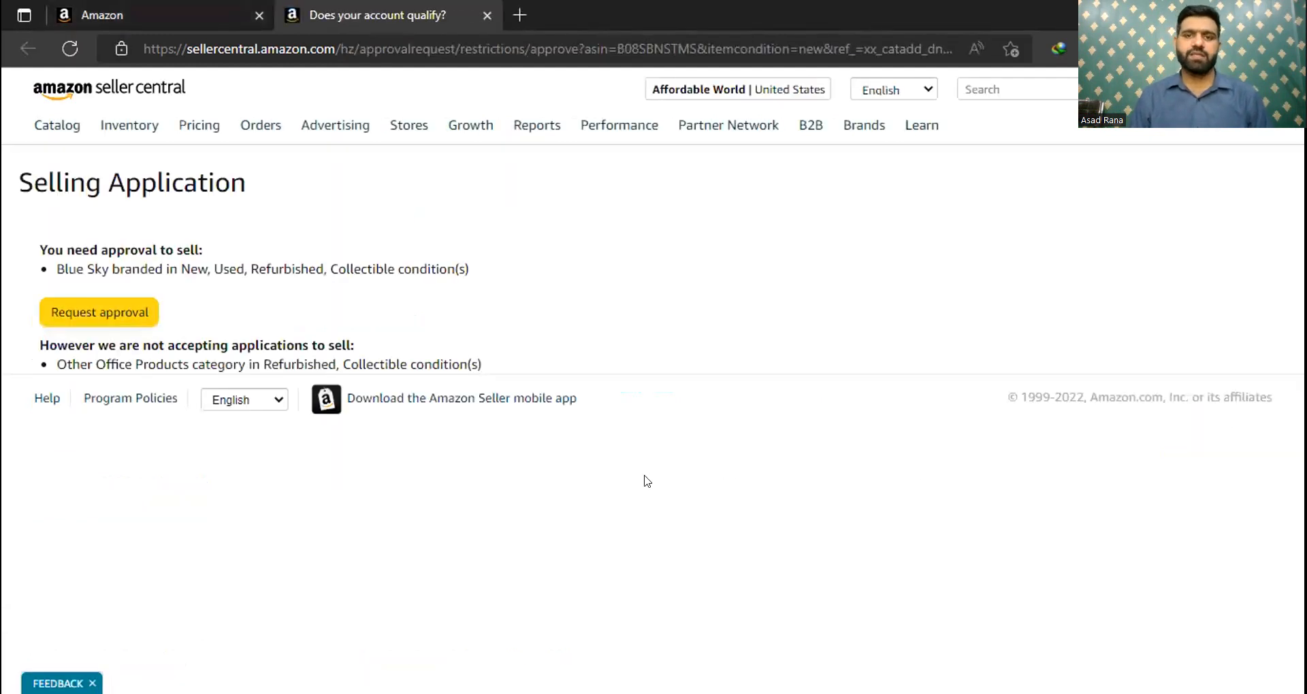
left_click(129, 312)
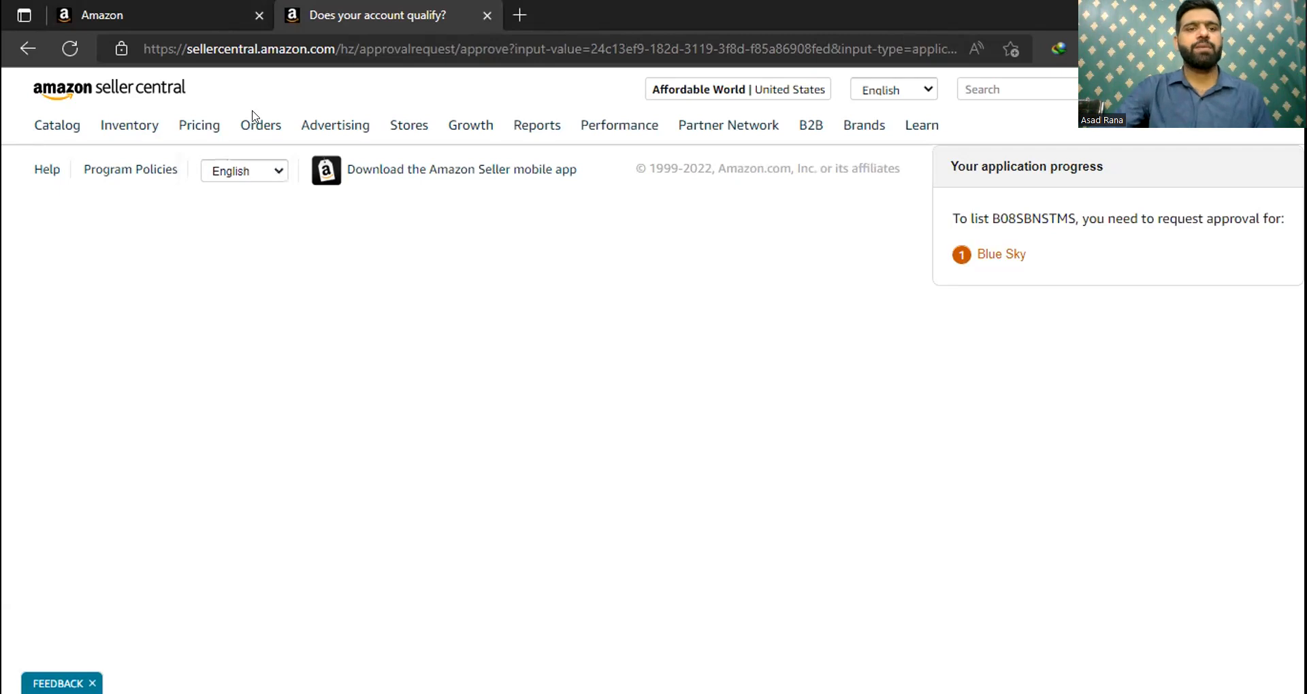
- Close the selling application, then reload the catalog search and set the Blue Sky planner's condition to New
left_click(483, 12)
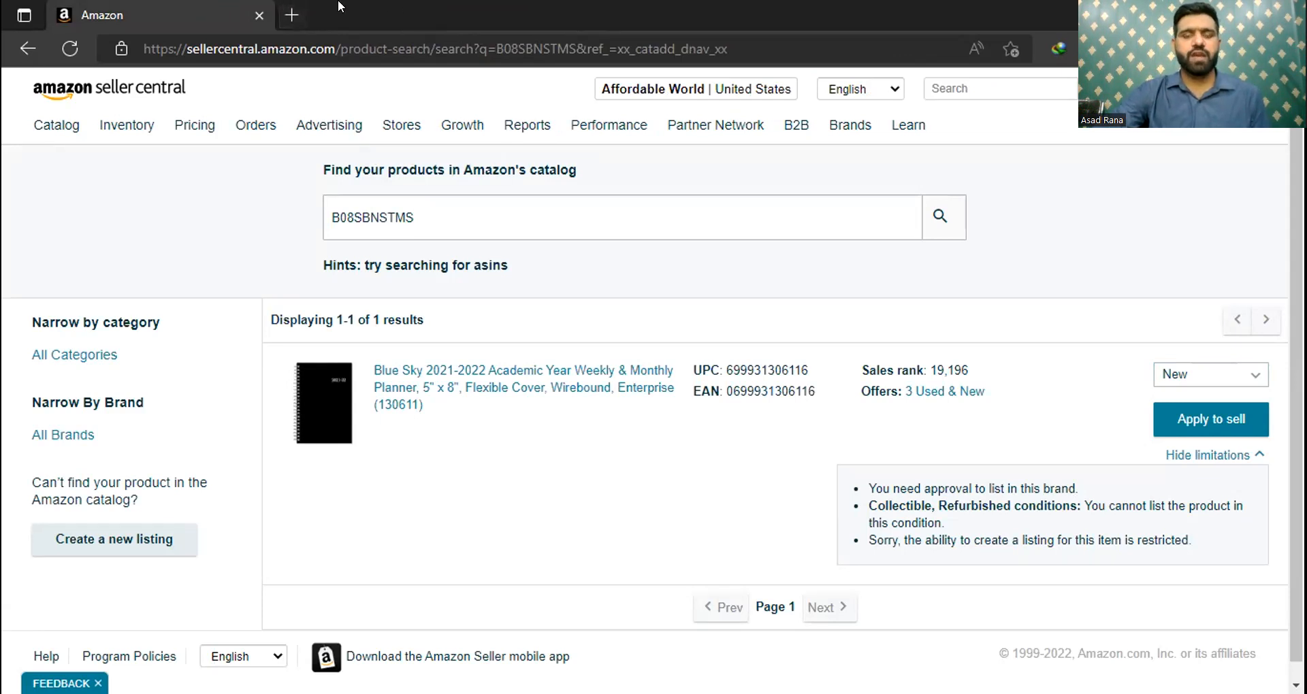
key("F5")
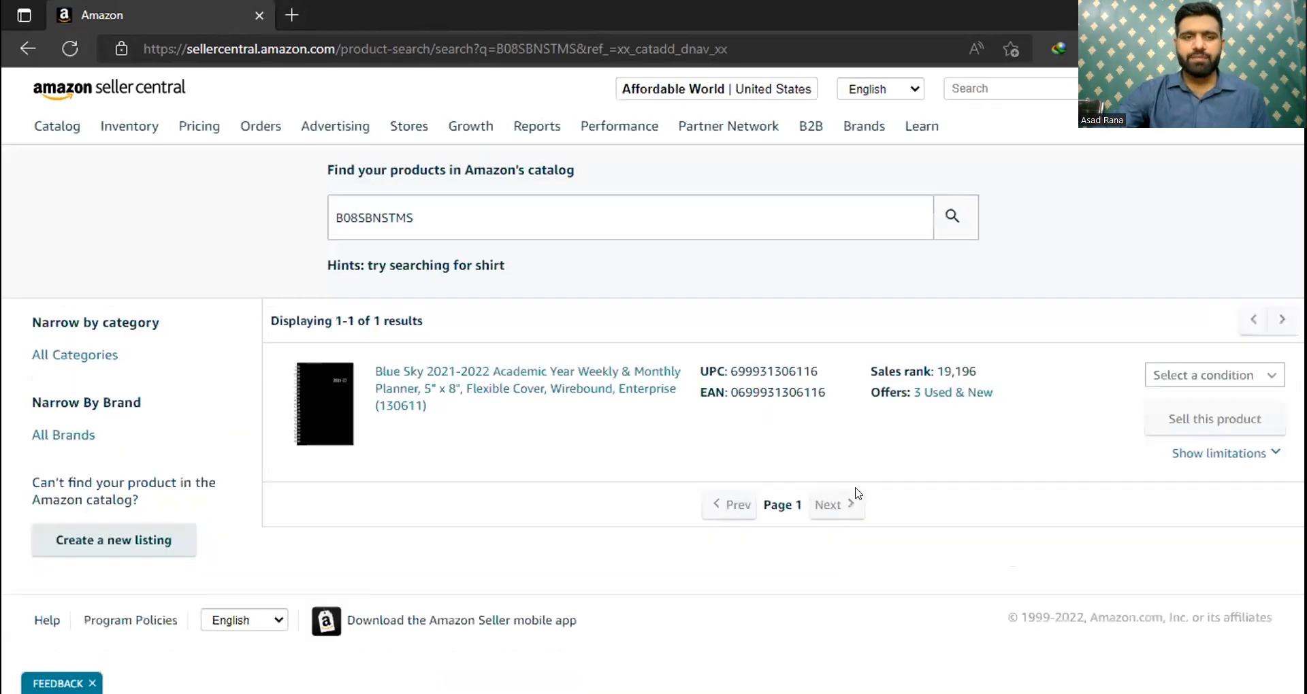
left_click(1257, 379)
left_click(1245, 405)
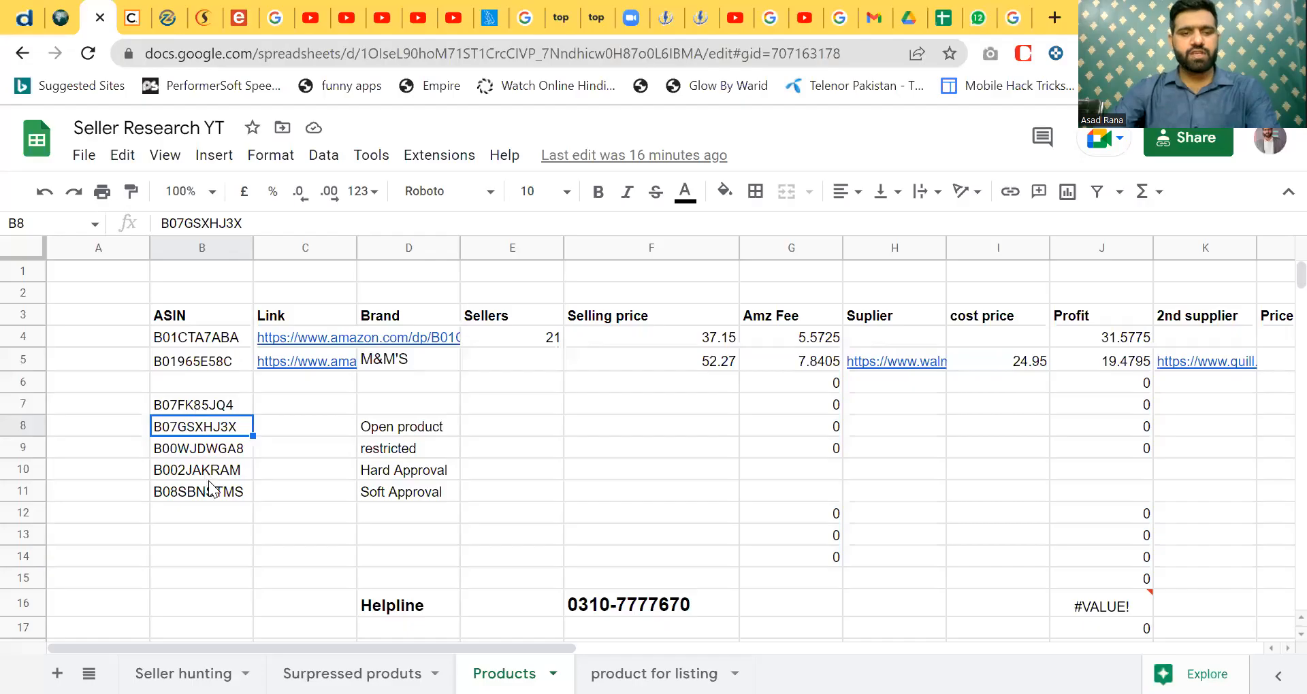
- Format cells B7:D11 of the Products sheet with a green fill and white text
left_click_drag(202, 404, 394, 494)
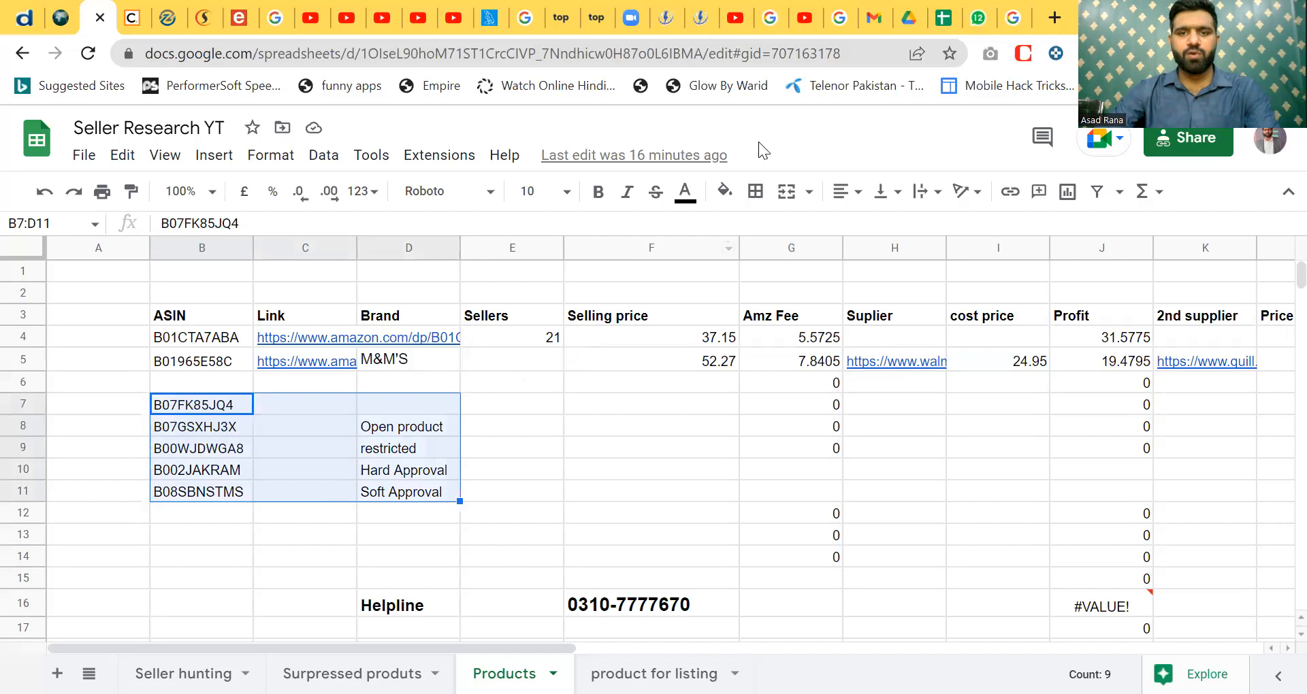
left_click(725, 191)
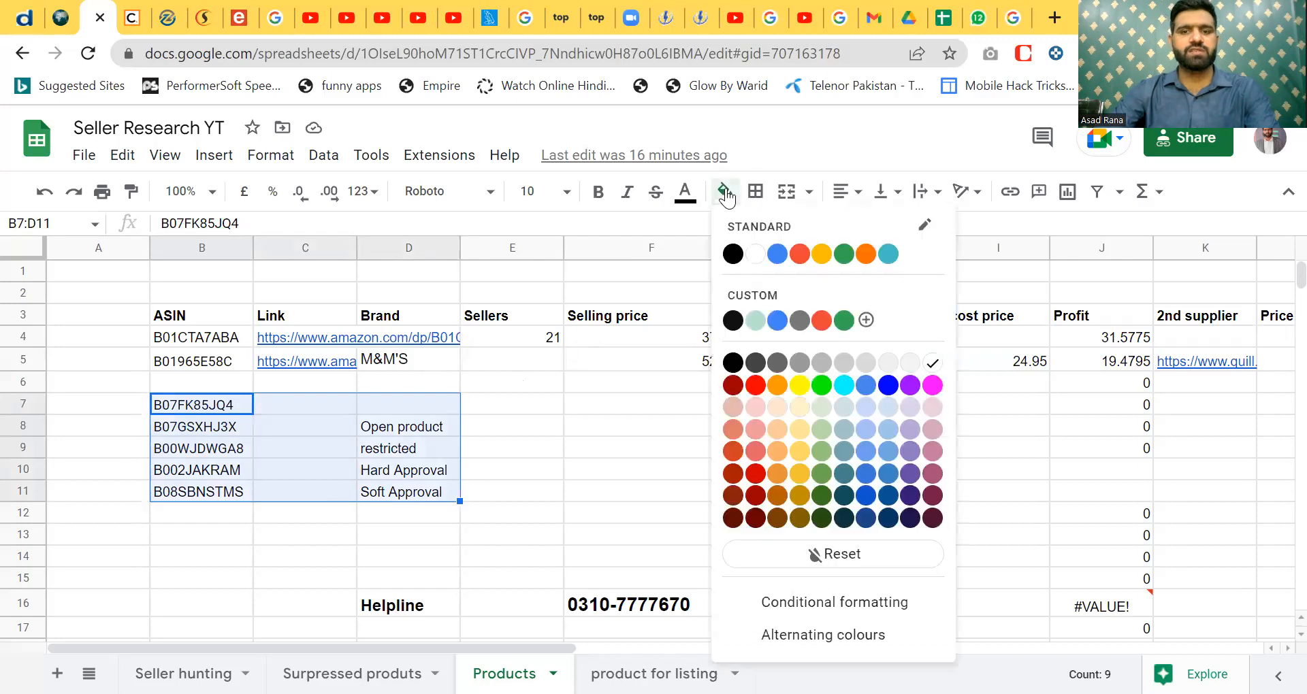
left_click(838, 261)
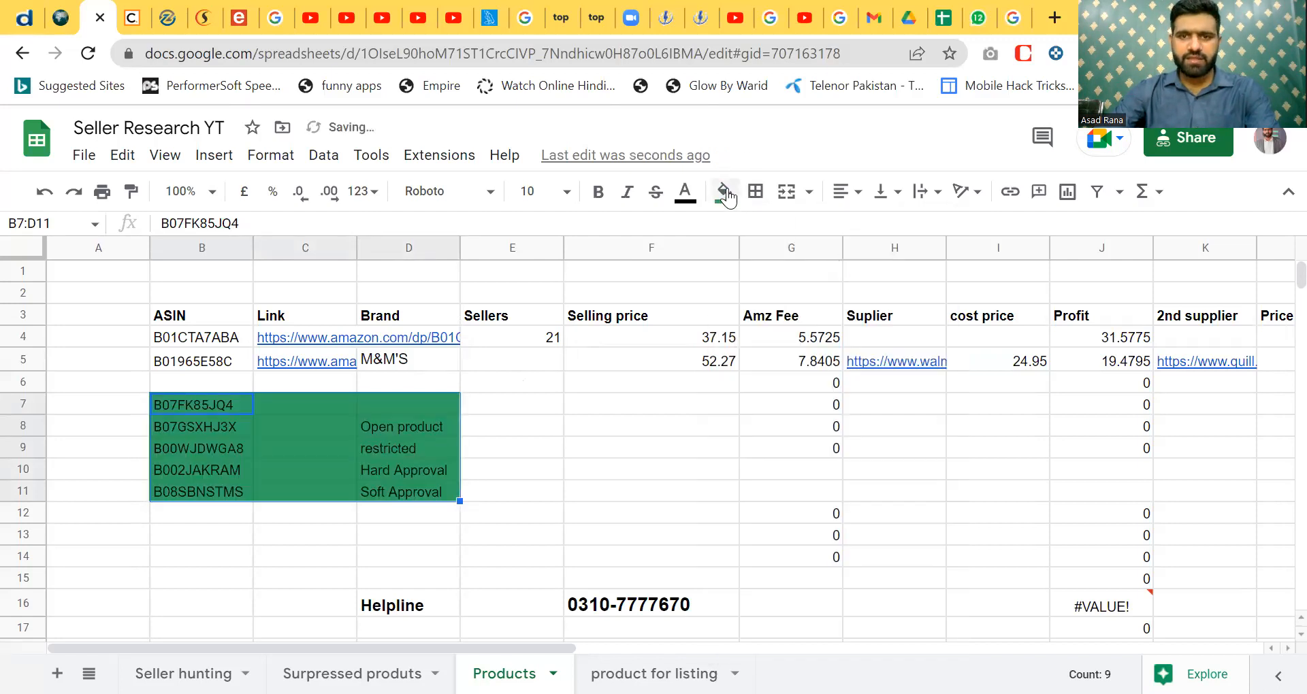
left_click(684, 196)
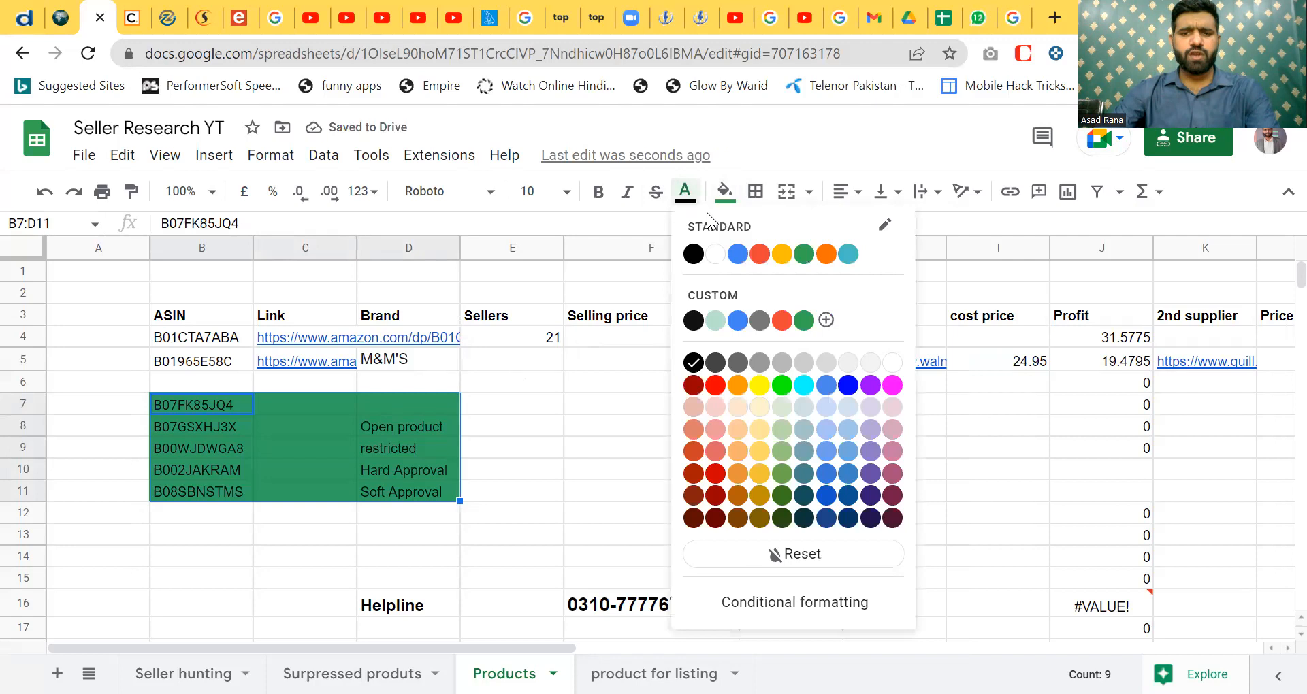
left_click(722, 249)
left_click(533, 414)
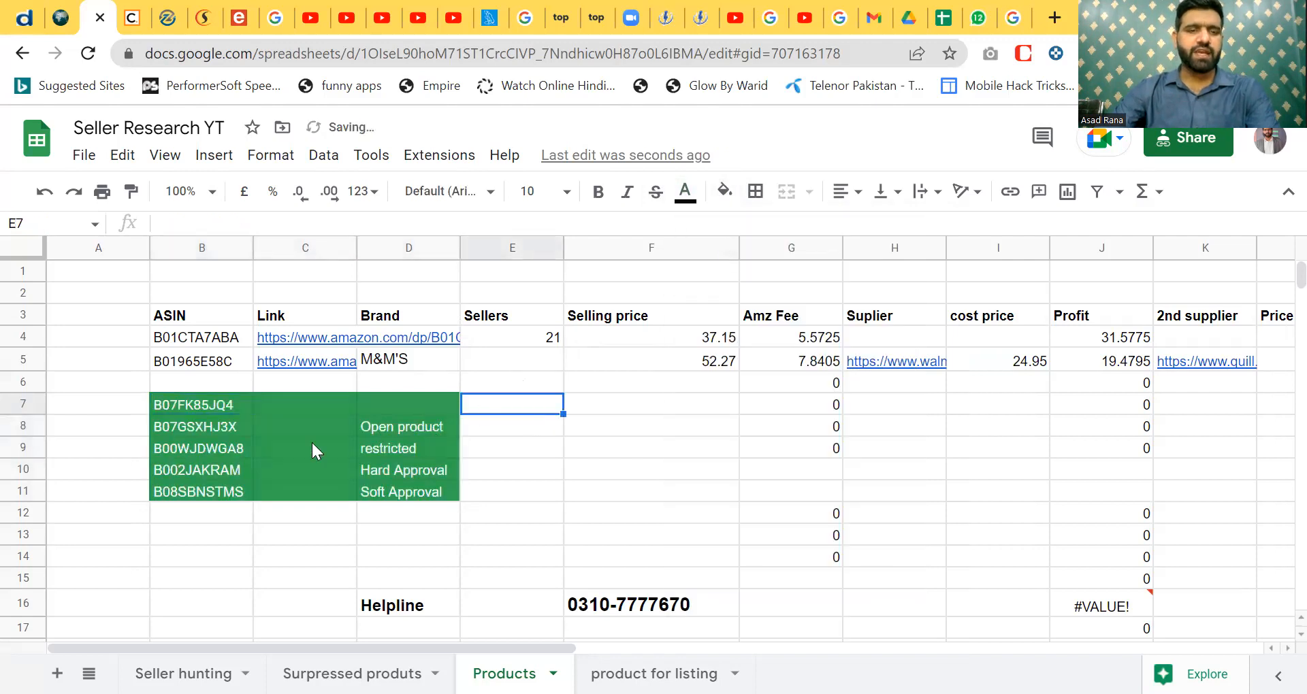
- Enter "open product" in cell D7 as the label for ASIN B07FK85JQ4
left_click(264, 406)
left_click(385, 406)
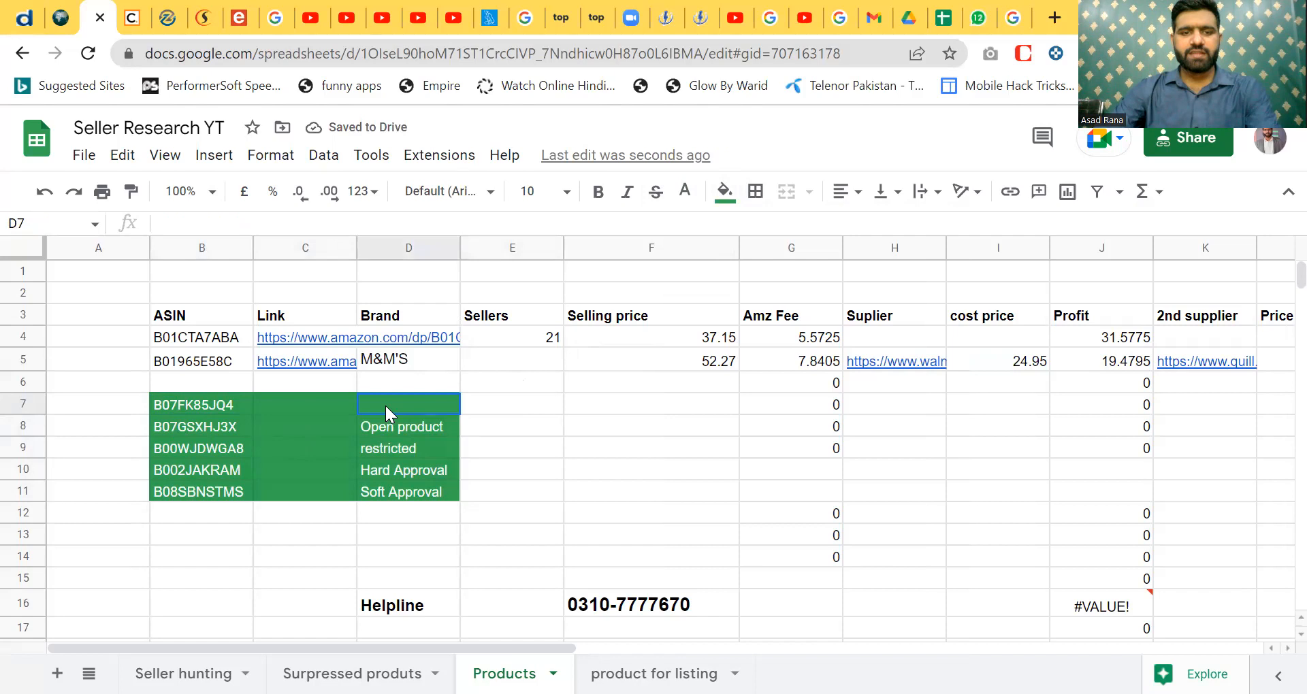
type("open product")
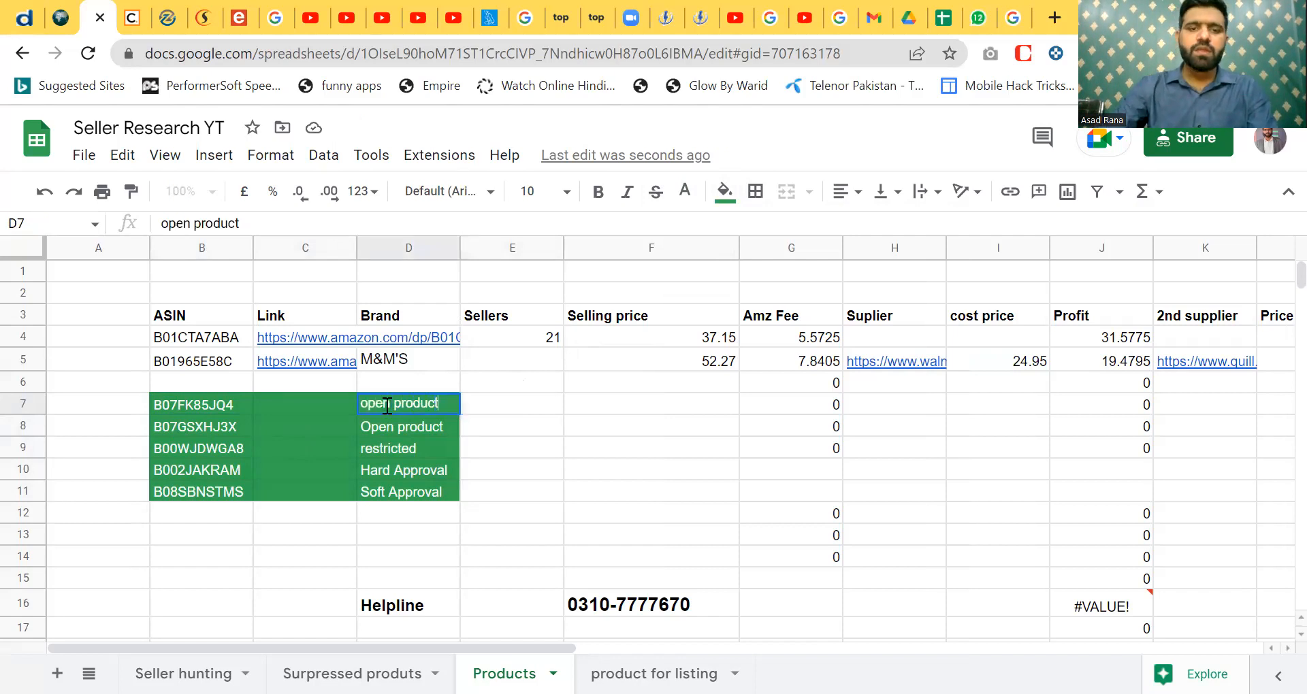
key("Return")
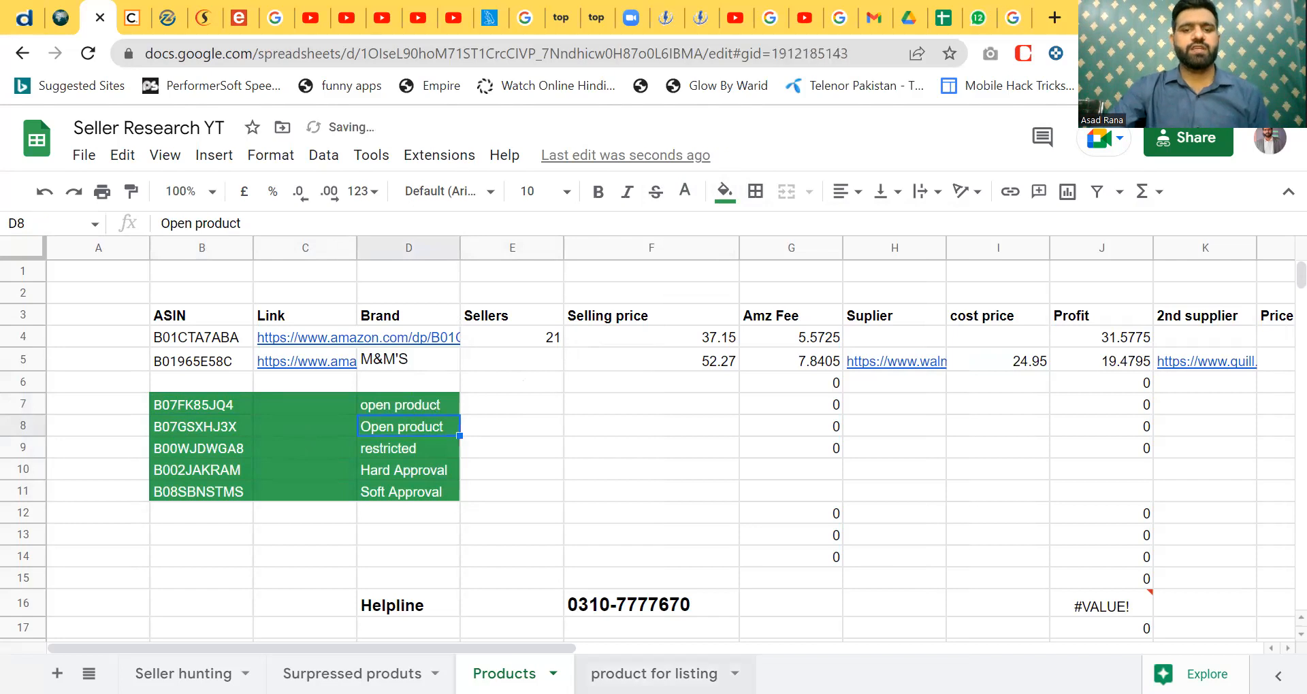
- Look through the product rows on the "product for listing" sheet and return to the Products sheet
left_click(653, 674)
scroll(361, 395, "down", 7)
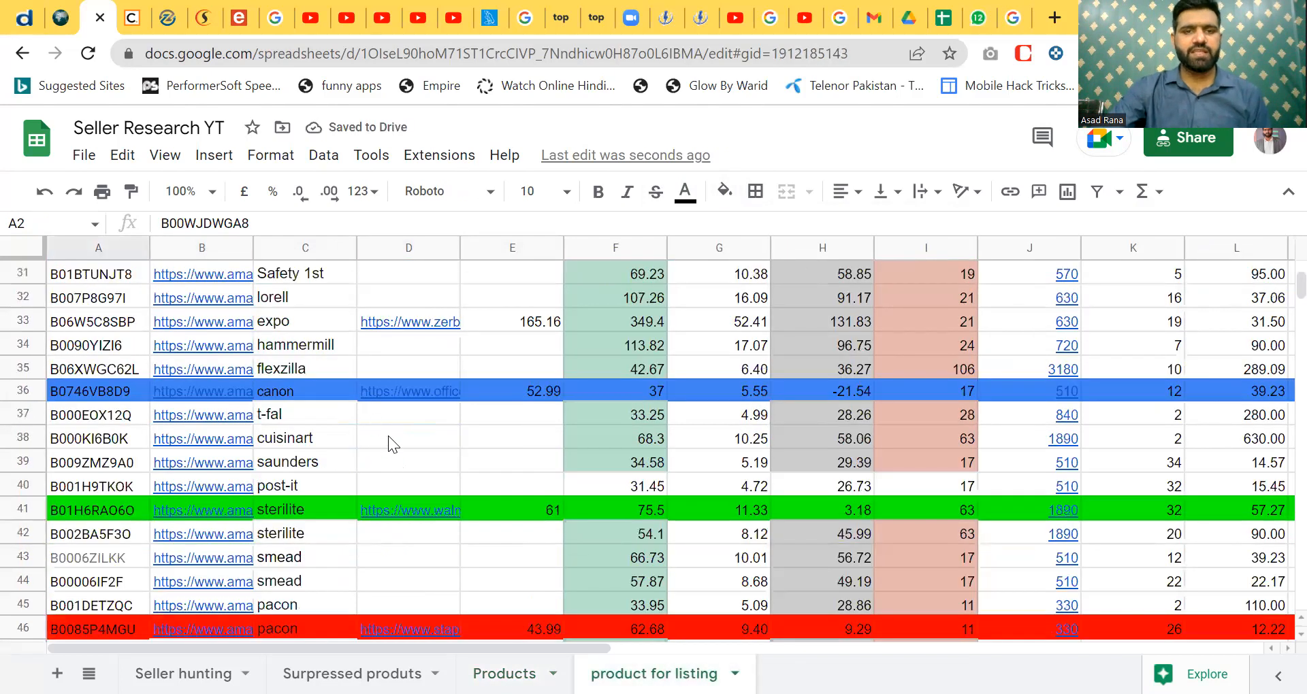
scroll(390, 433, "down", 5)
scroll(389, 433, "up", 15)
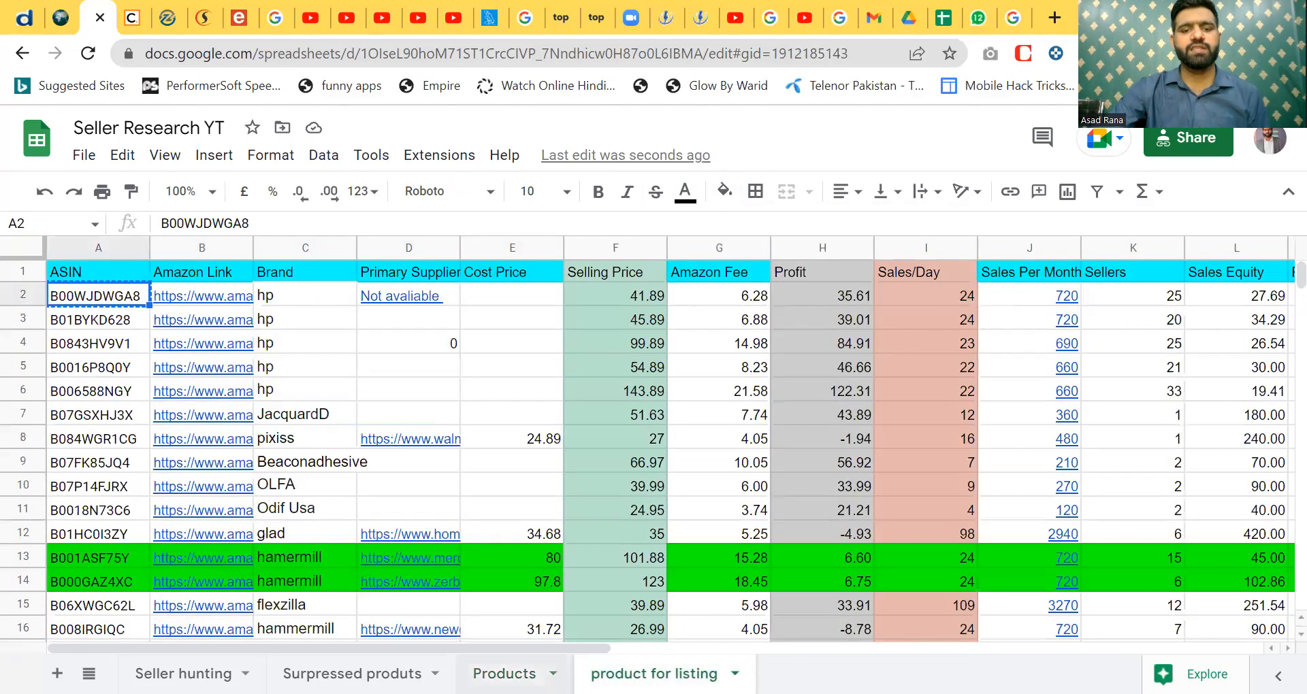
left_click(505, 674)
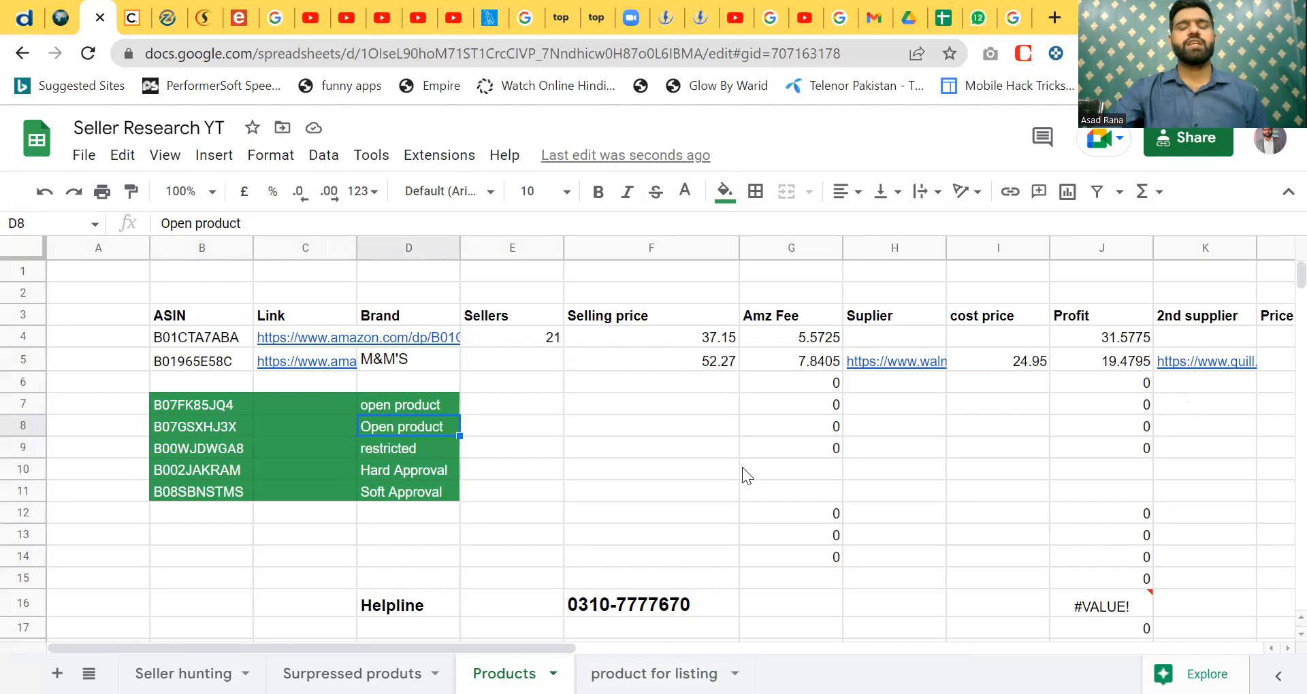
- Copy ASIN B07FK85JQ4 from cell B7 and search for it in the Amazon Seller Central catalog
scroll(885, 442, "down", 1)
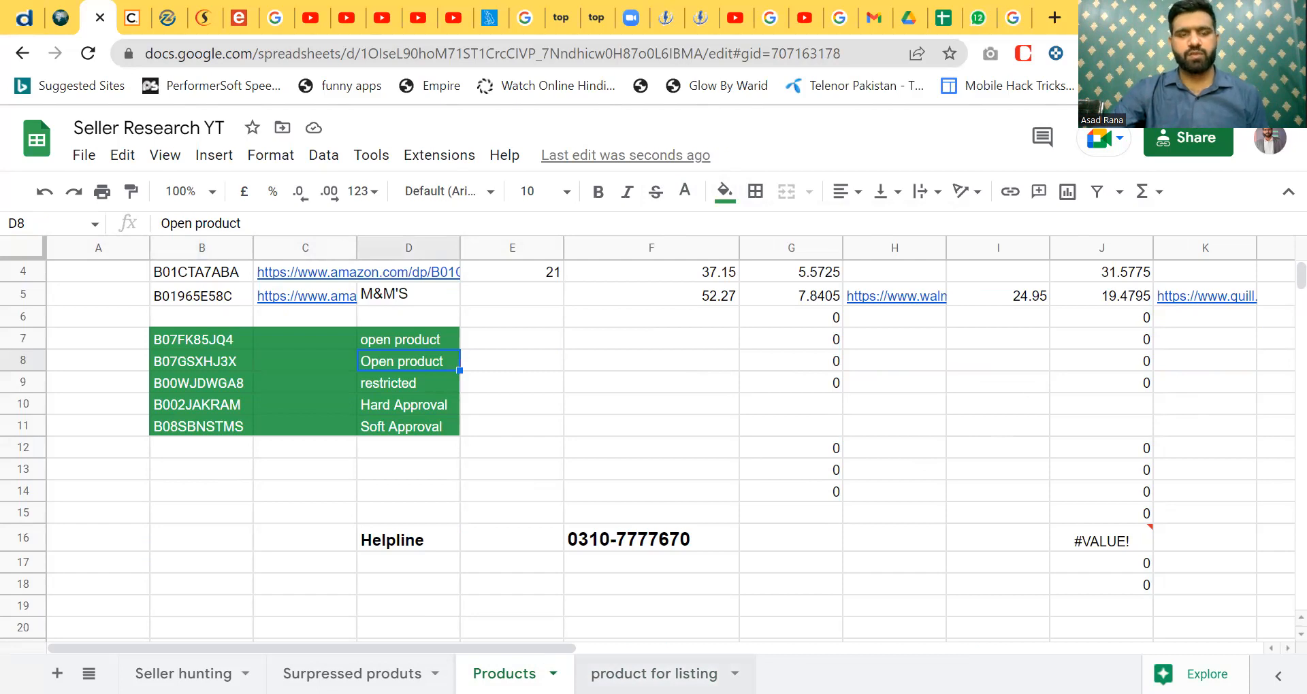
left_click(292, 342)
left_click(226, 341)
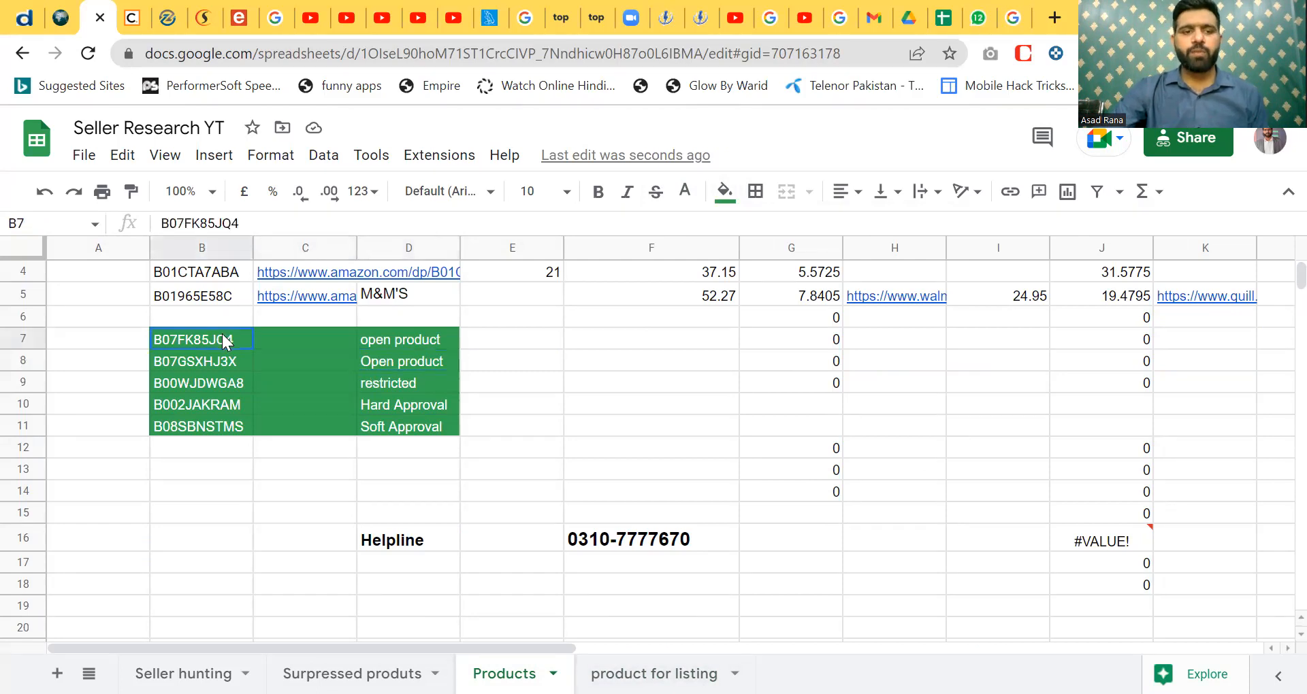
key("ctrl+c")
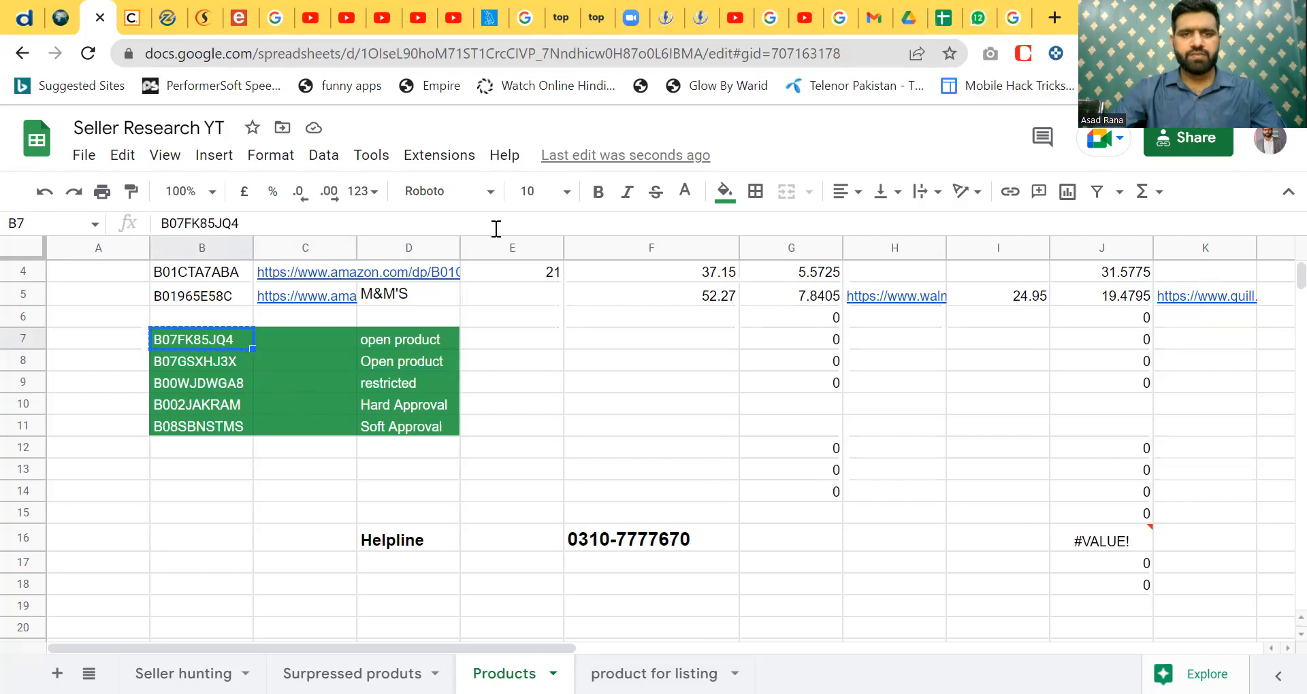
key("alt+Tab")
scroll(533, 204, "down", 1)
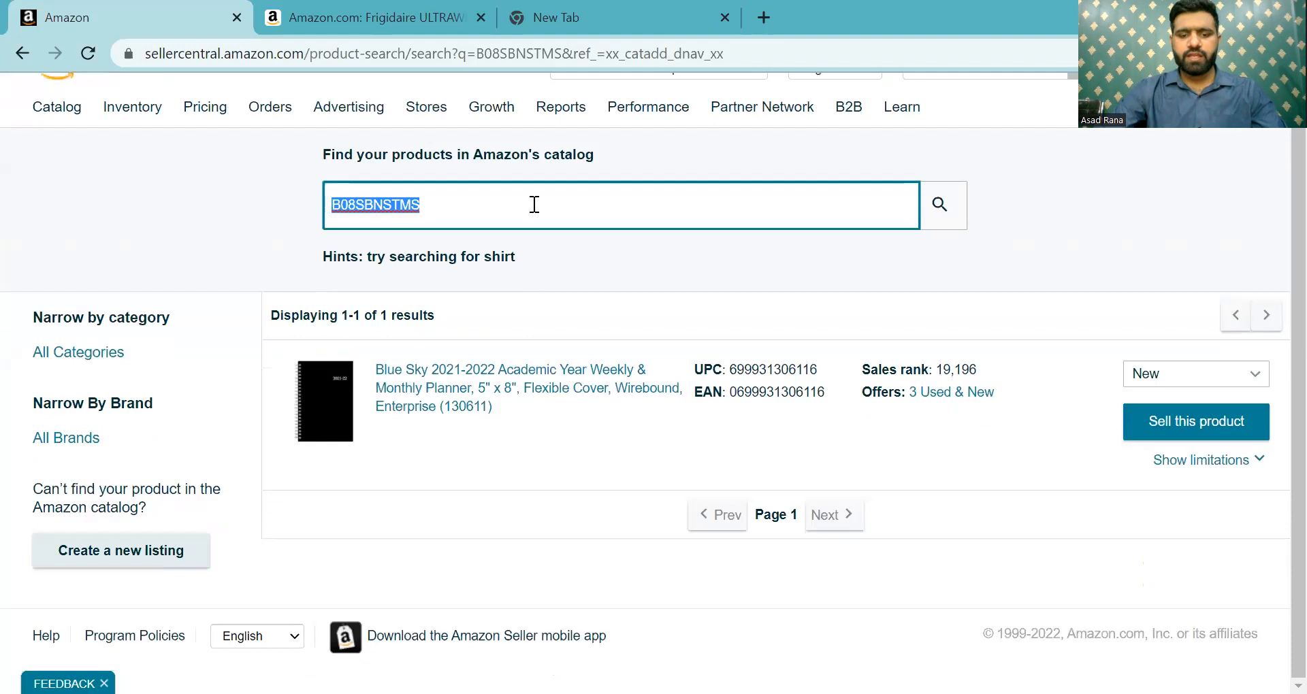
key("ctrl+v")
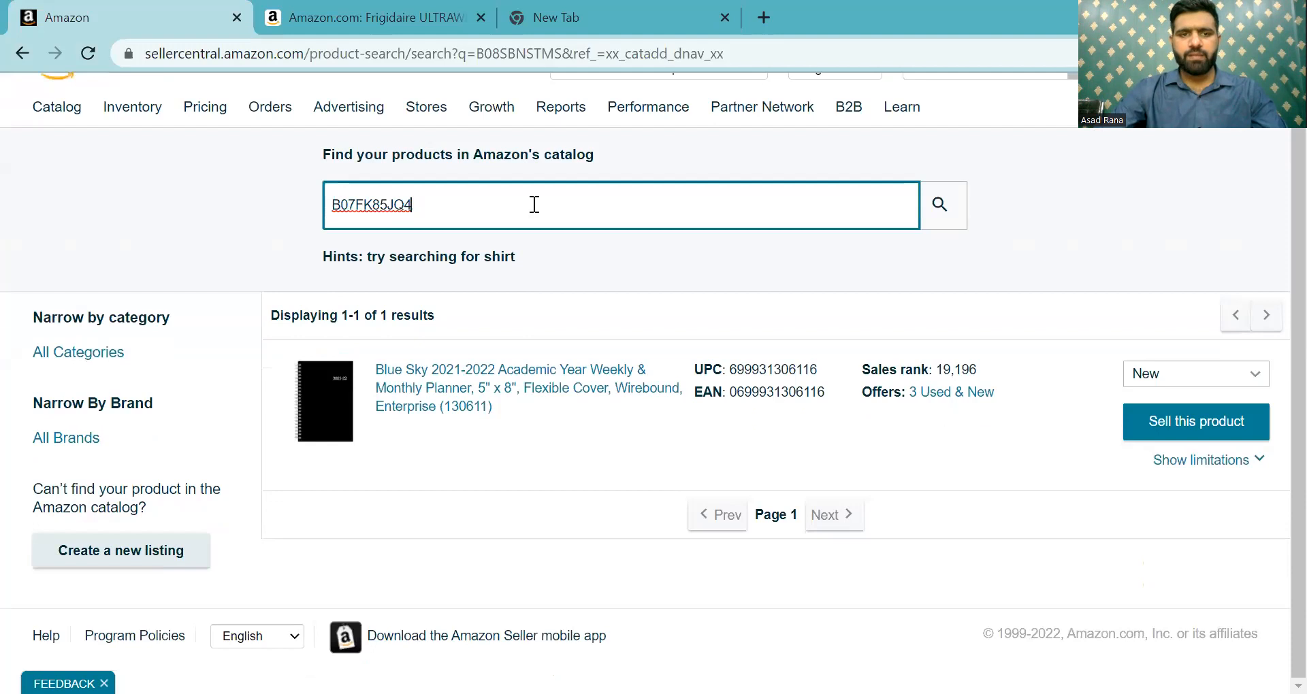
left_click(947, 216)
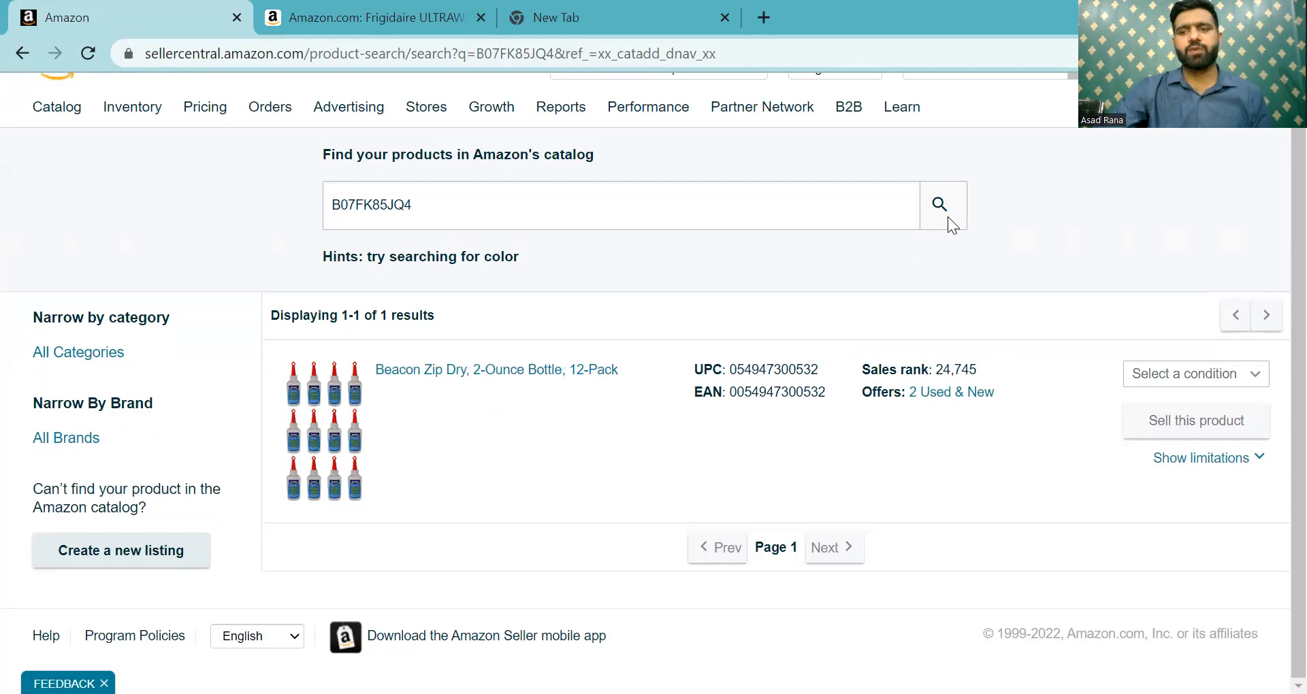
- Set the listing condition of the Beacon Zip Dry 12-pack to New
left_click(1233, 383)
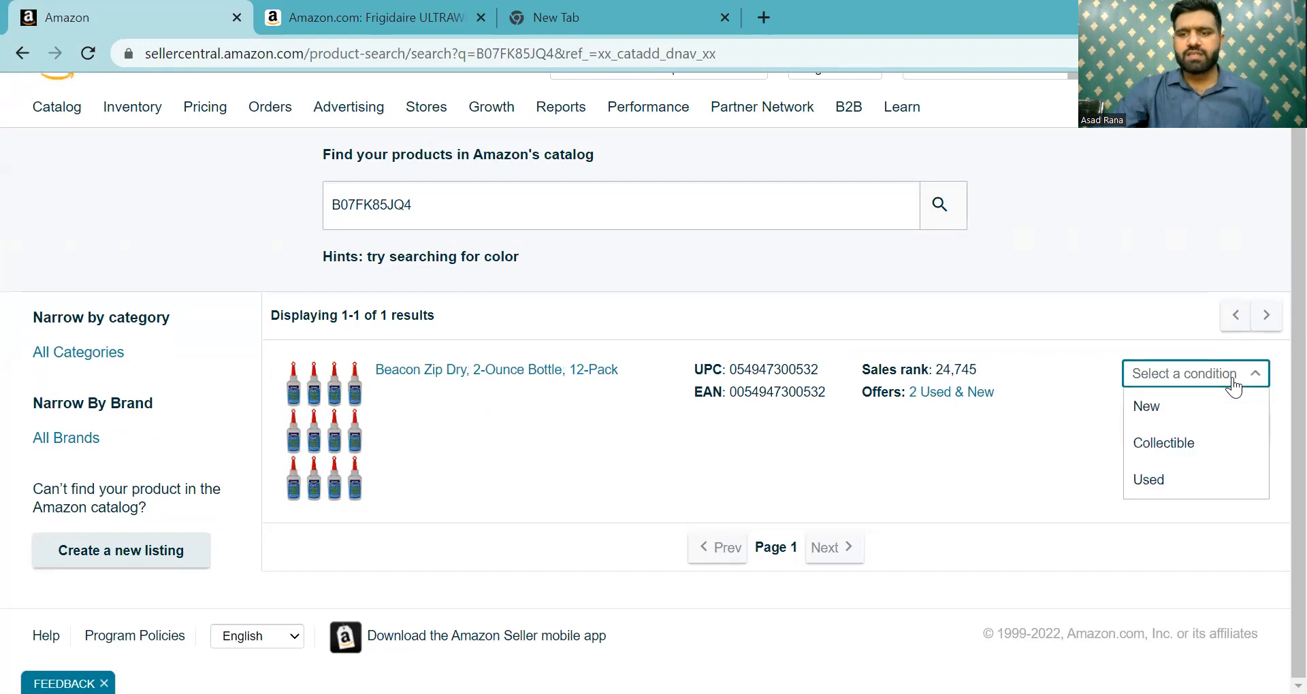
left_click(1184, 408)
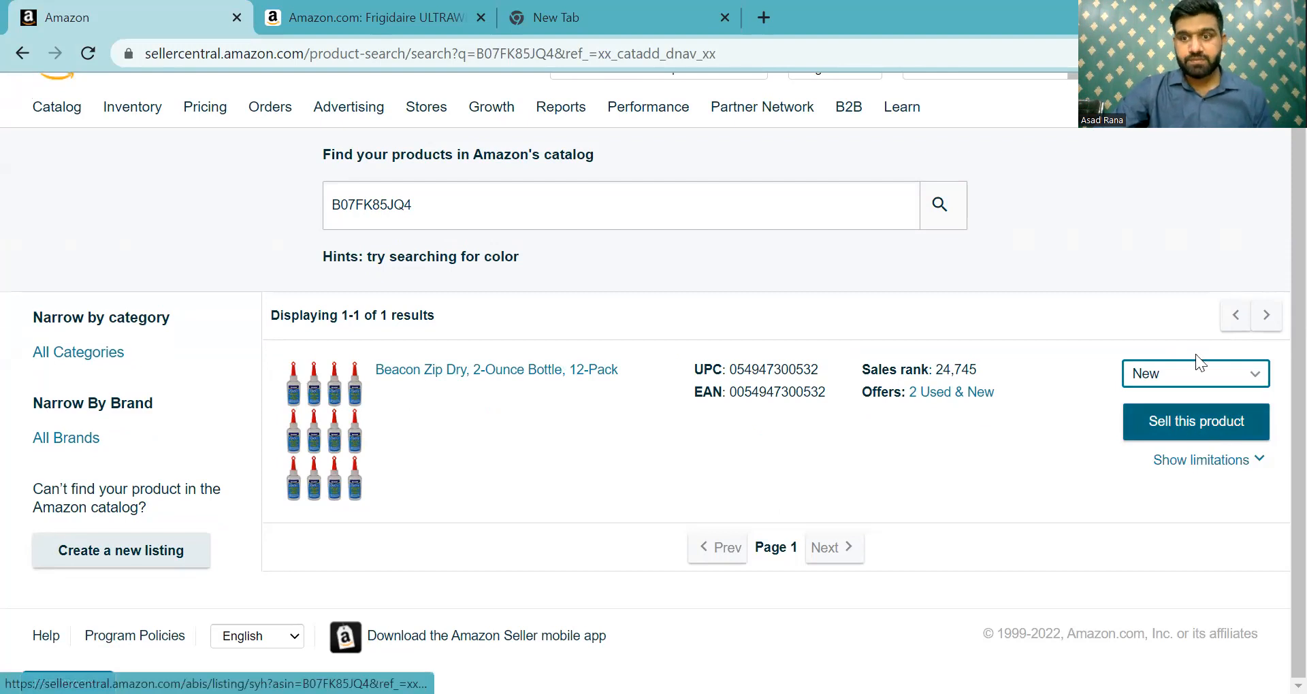
left_click(1195, 381)
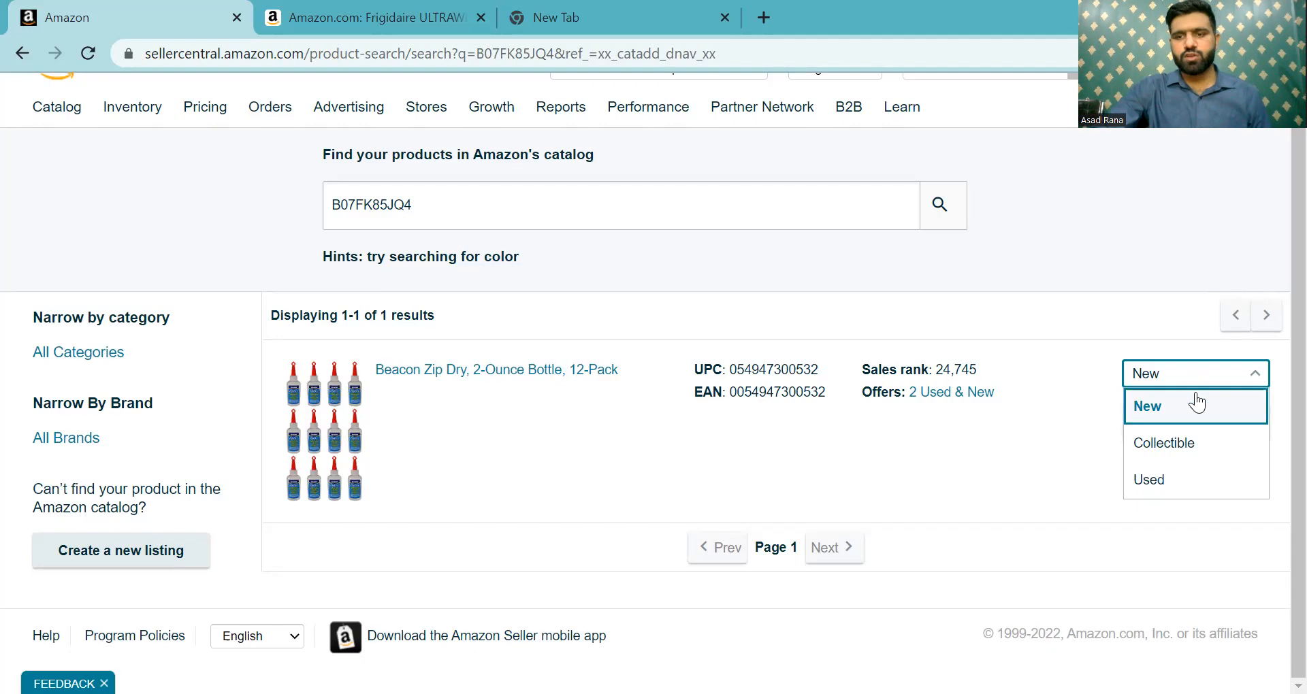
left_click(1196, 407)
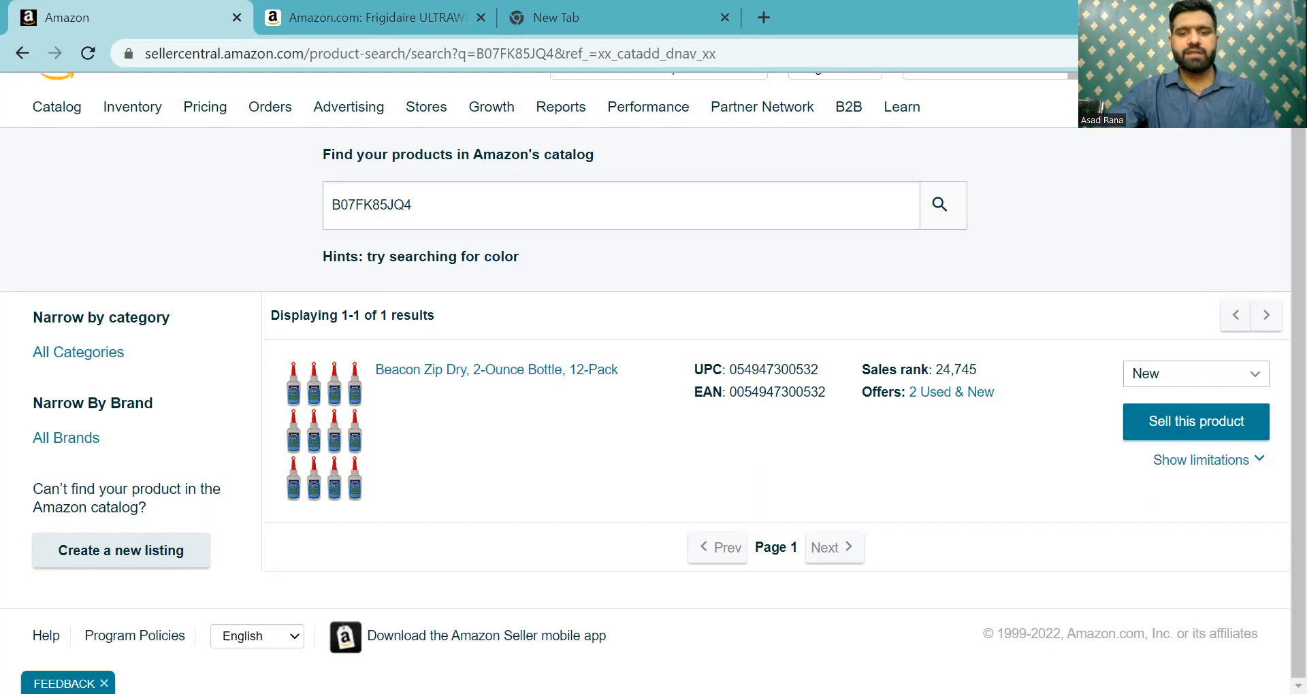
- Search the Amazon catalog for the second open product, ASIN B07GSXHJ3X
double_click(495, 216)
key("ctrl+v")
left_click(942, 206)
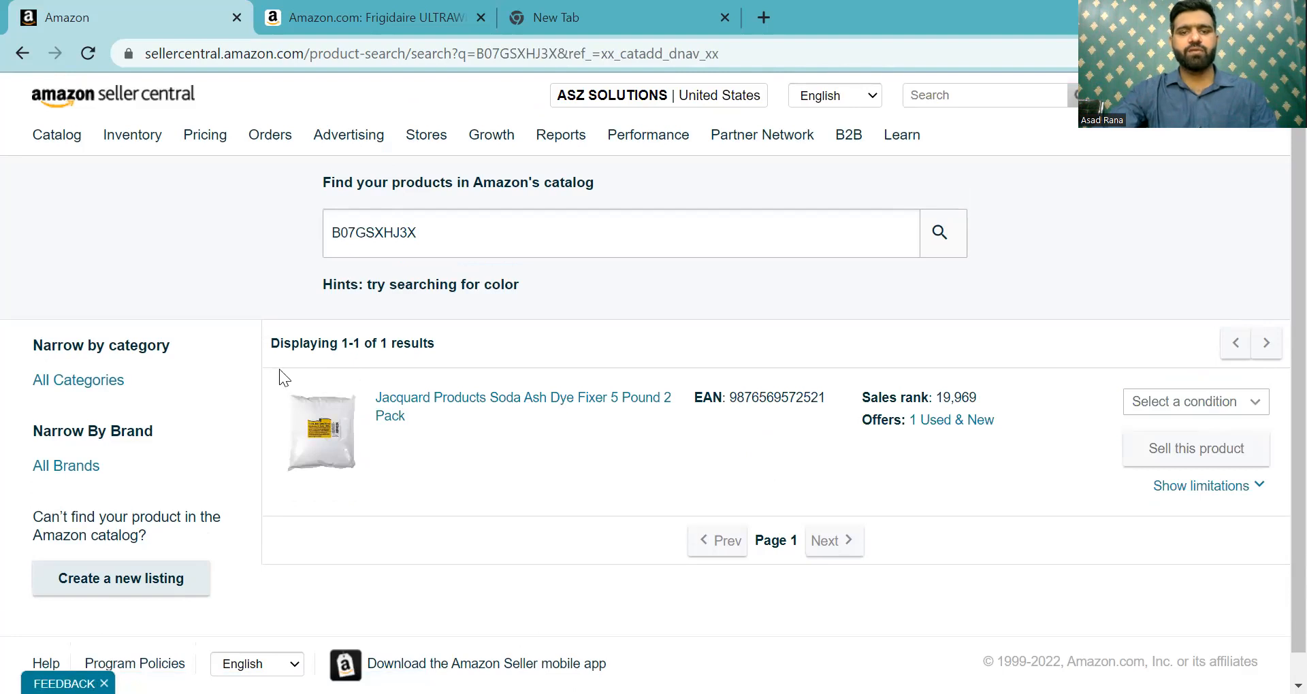
- Set the condition of the Jacquard Soda Ash Dye Fixer to New and show its listing limitations
left_click(1229, 407)
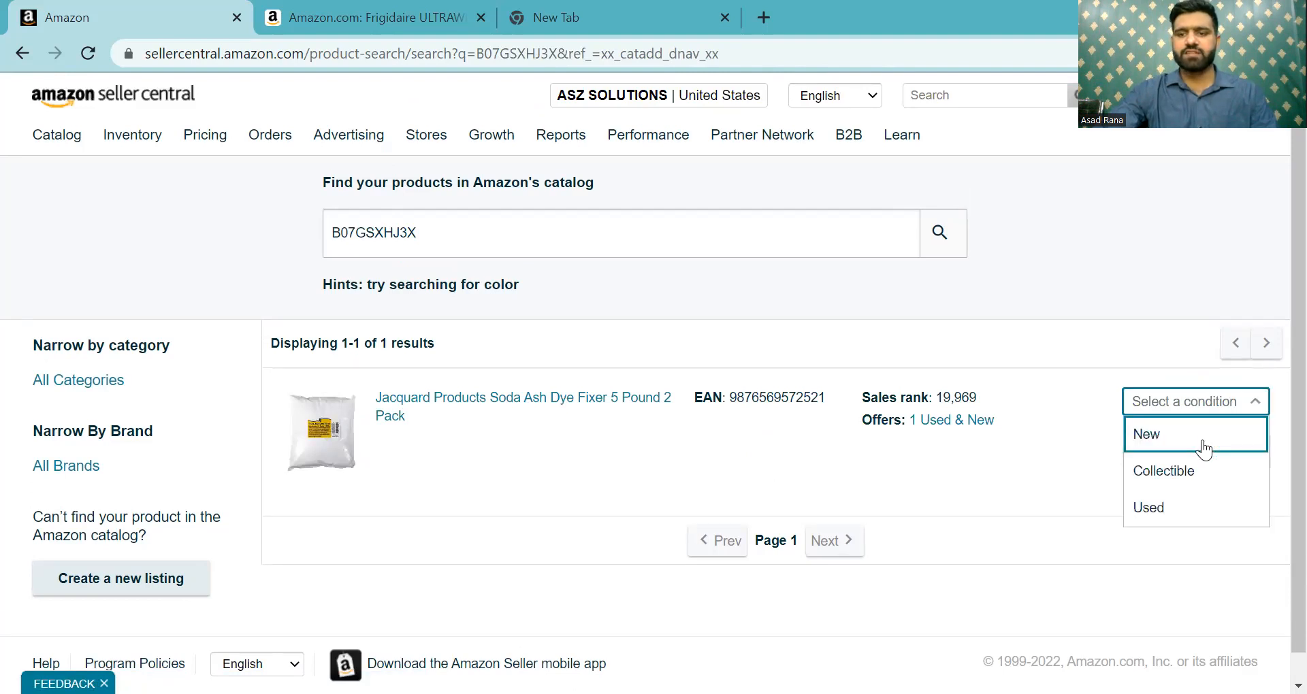
left_click(1203, 449)
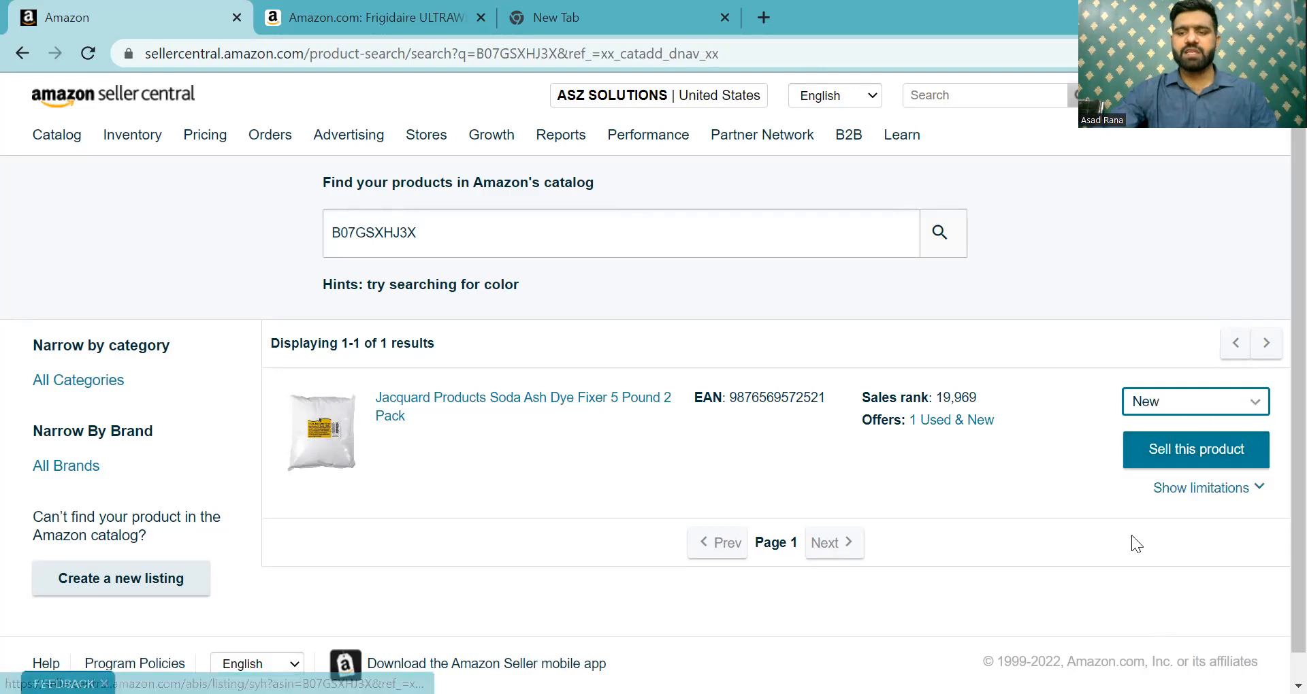
left_click(1214, 495)
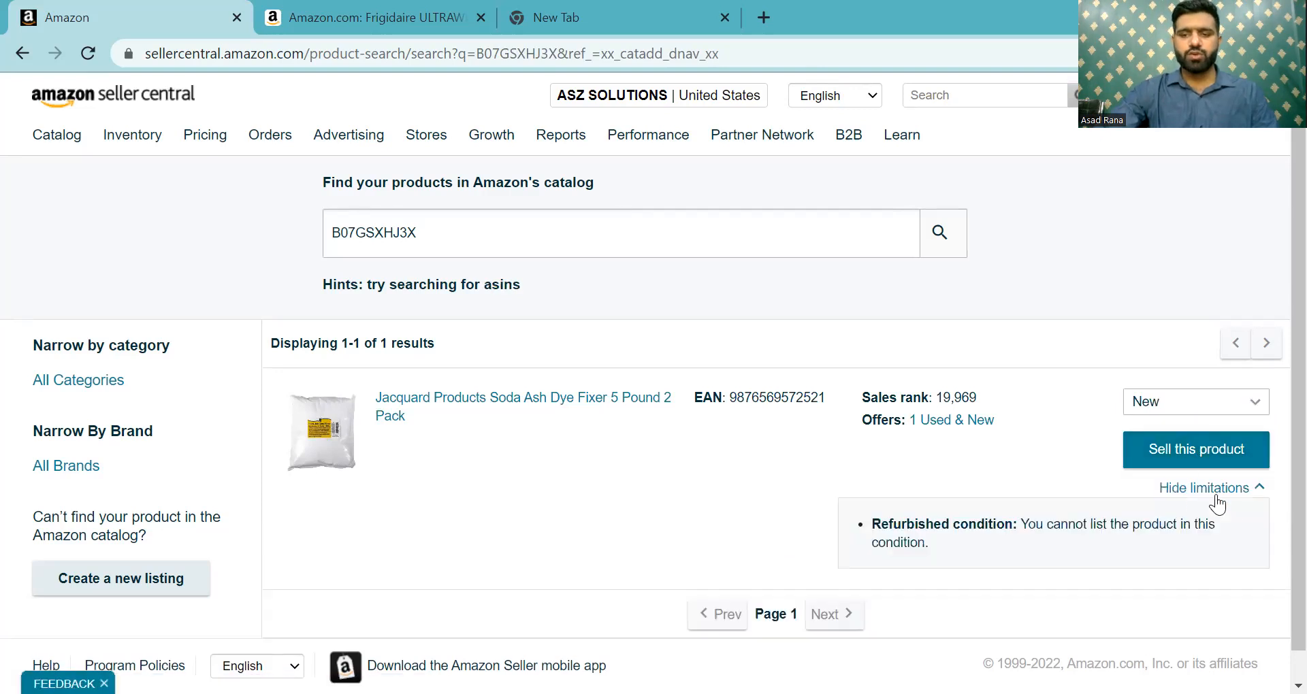
left_click_drag(1018, 529, 1080, 550)
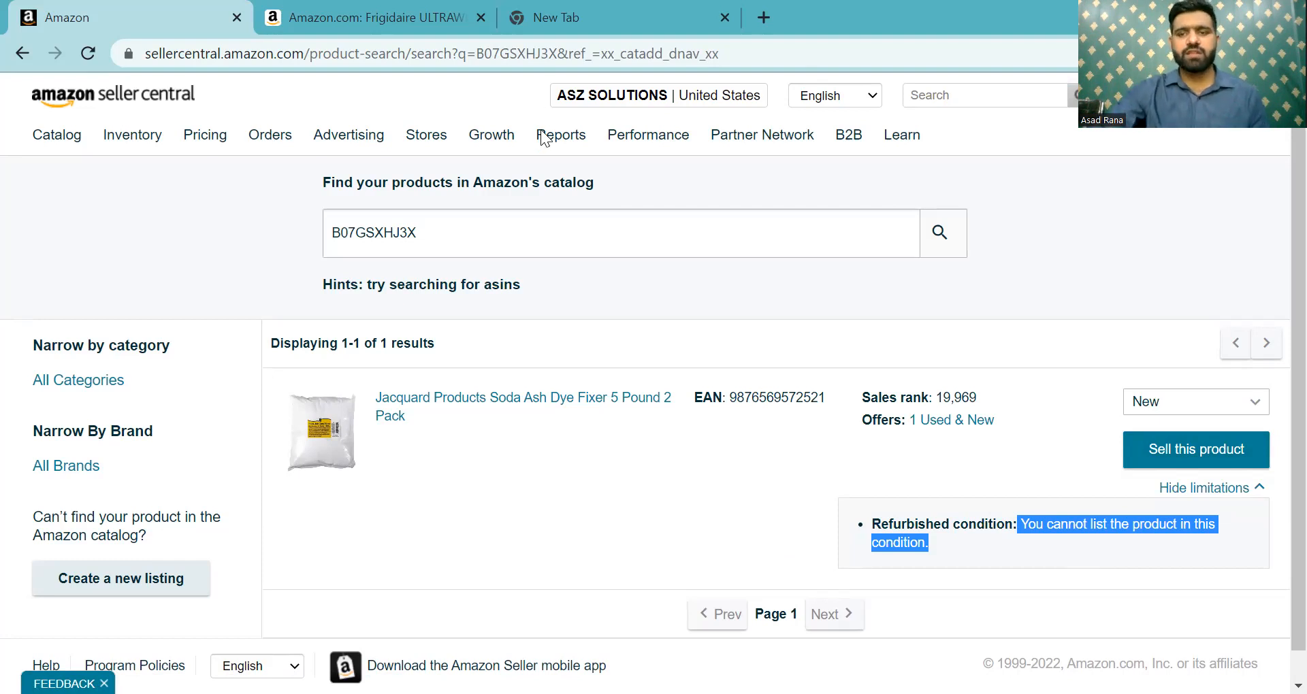
left_click(1207, 406)
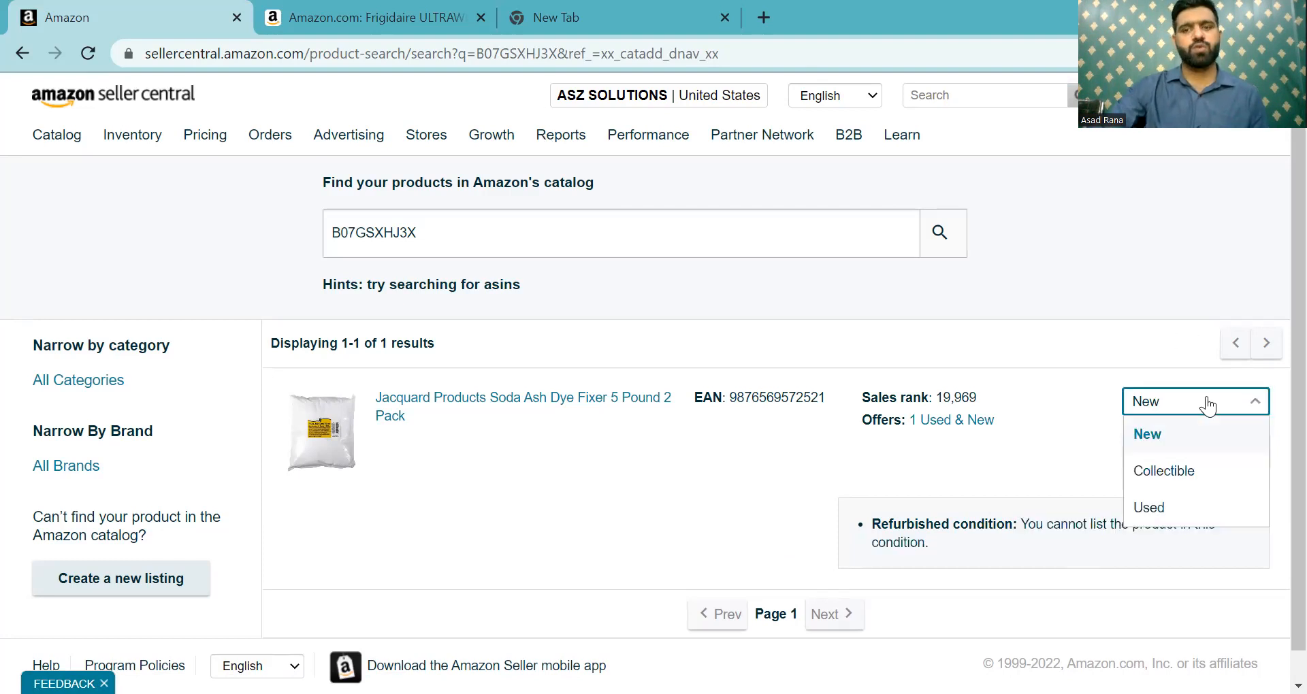
left_click(1142, 346)
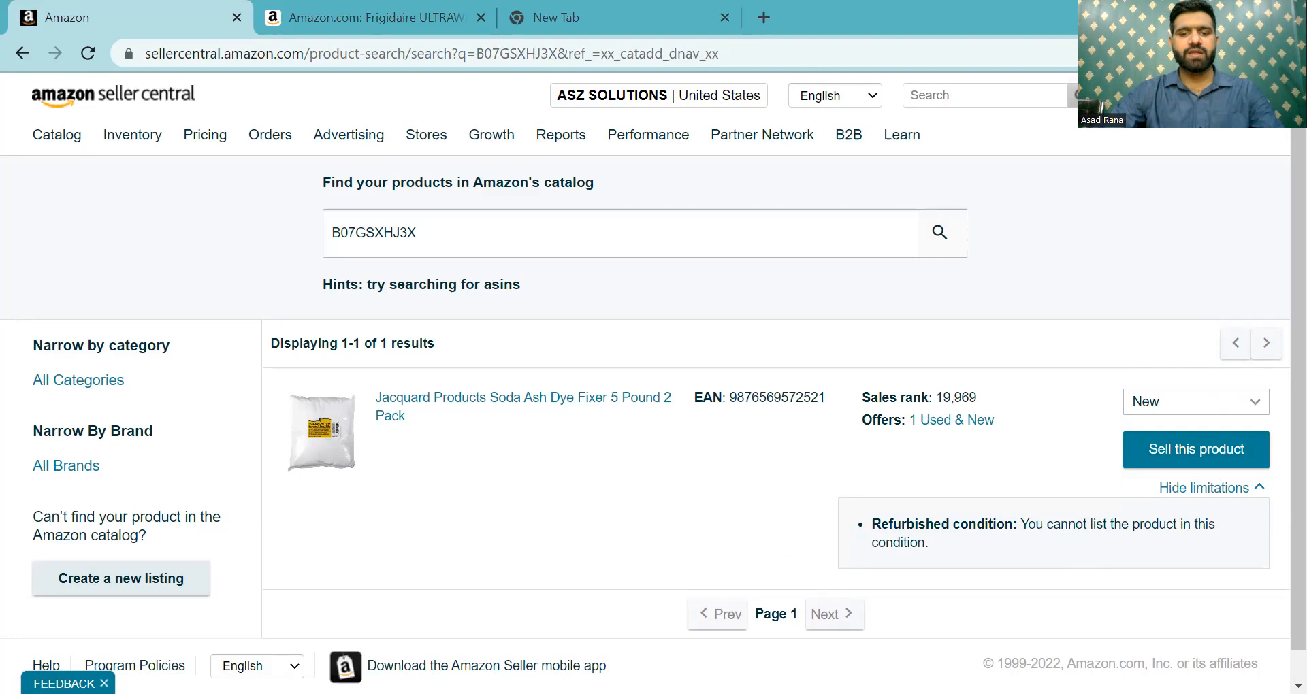
- Search the catalog for ASIN B00WJDWGA8 and show the product's listing limitations
double_click(633, 233)
key("ctrl+v")
left_click(950, 232)
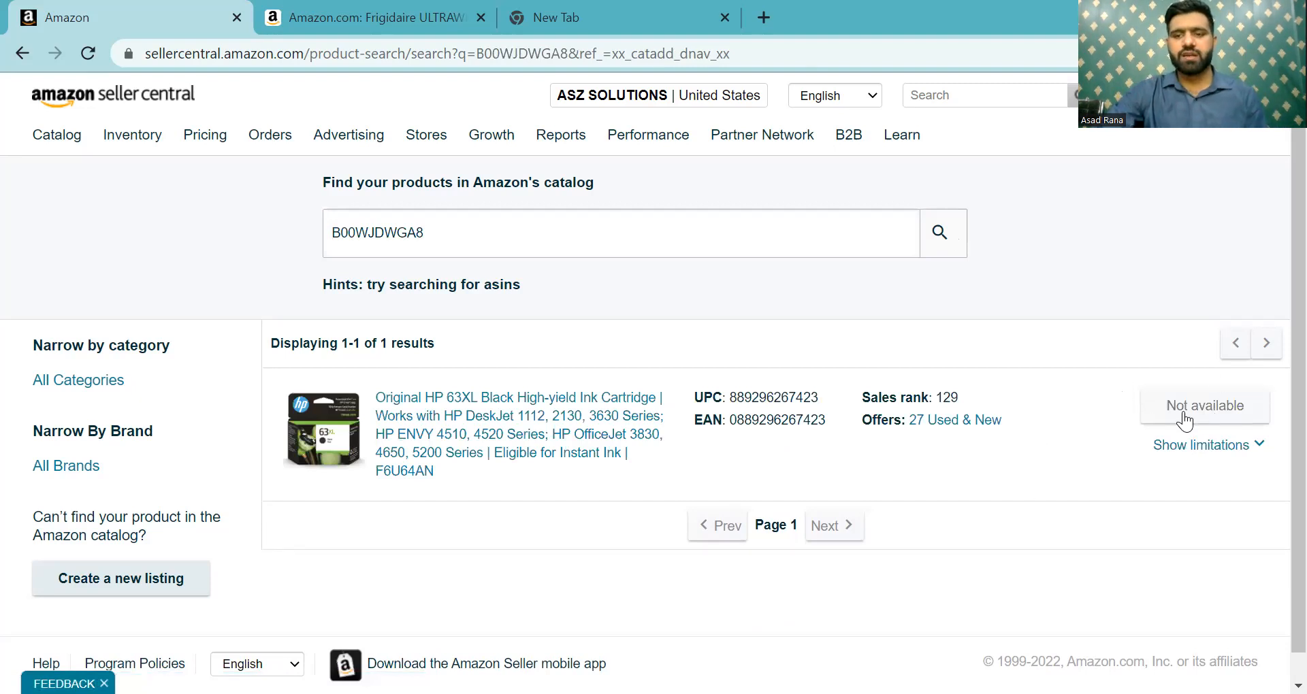
left_click(1264, 446)
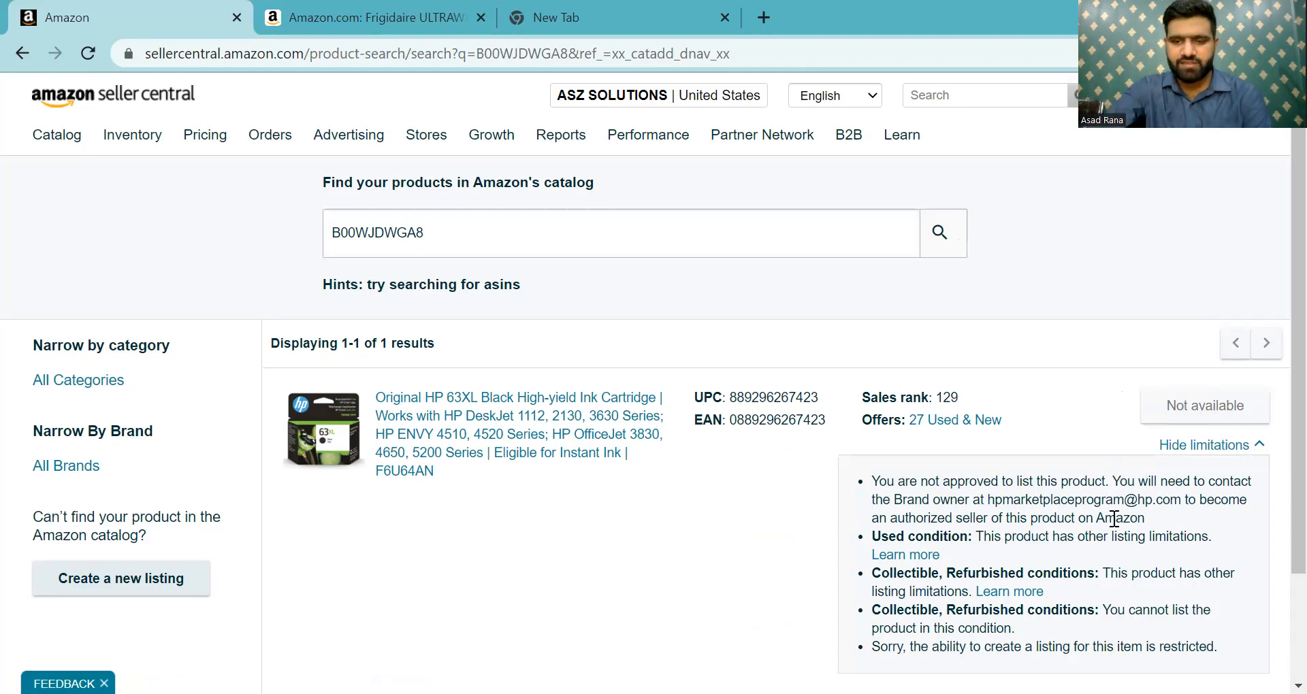
- Examine the HP 63XL cartridge's approval notice, brand owner contact e-mail and sales rank, and hide its limitations
scroll(1099, 520, "down", 2)
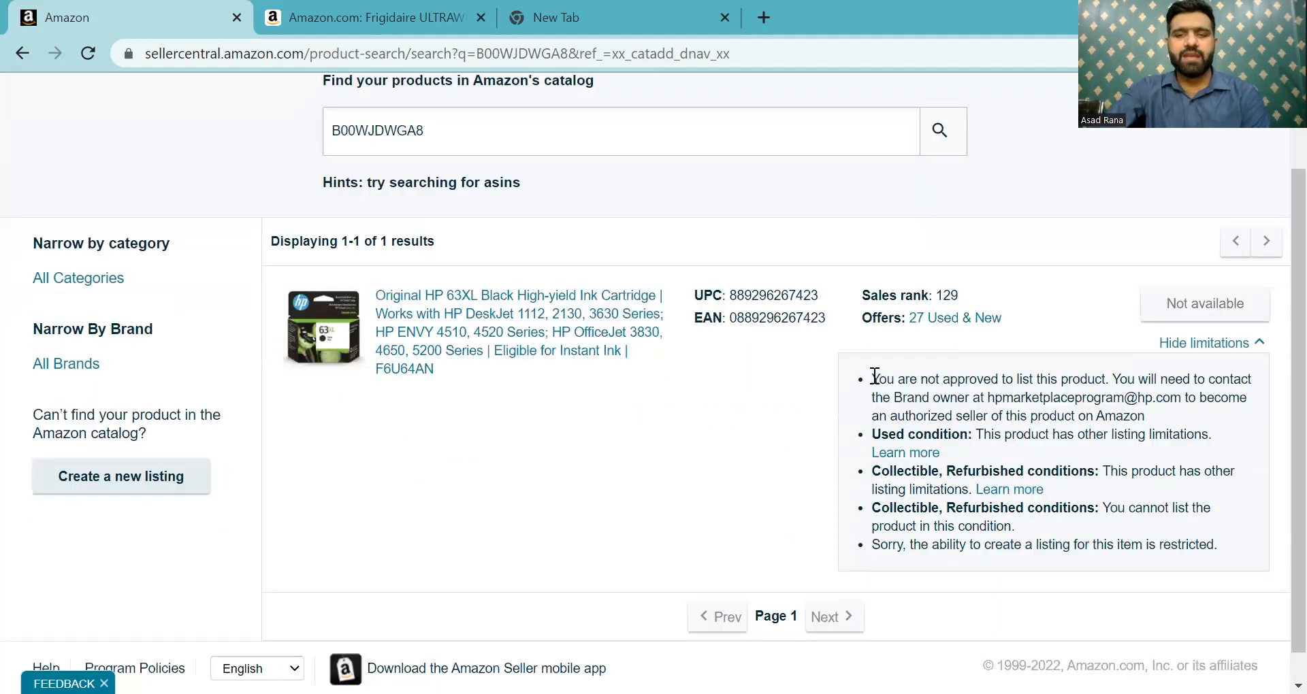
left_click_drag(877, 380, 1151, 380)
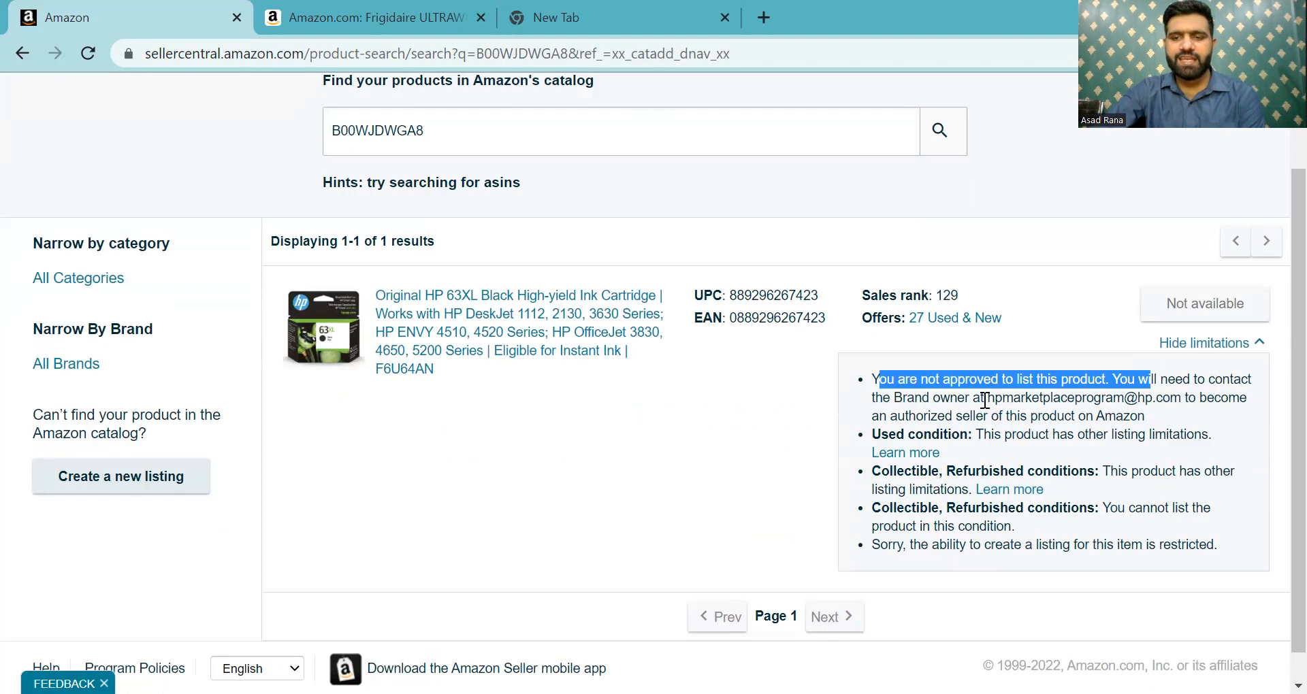
left_click_drag(987, 397, 1153, 400)
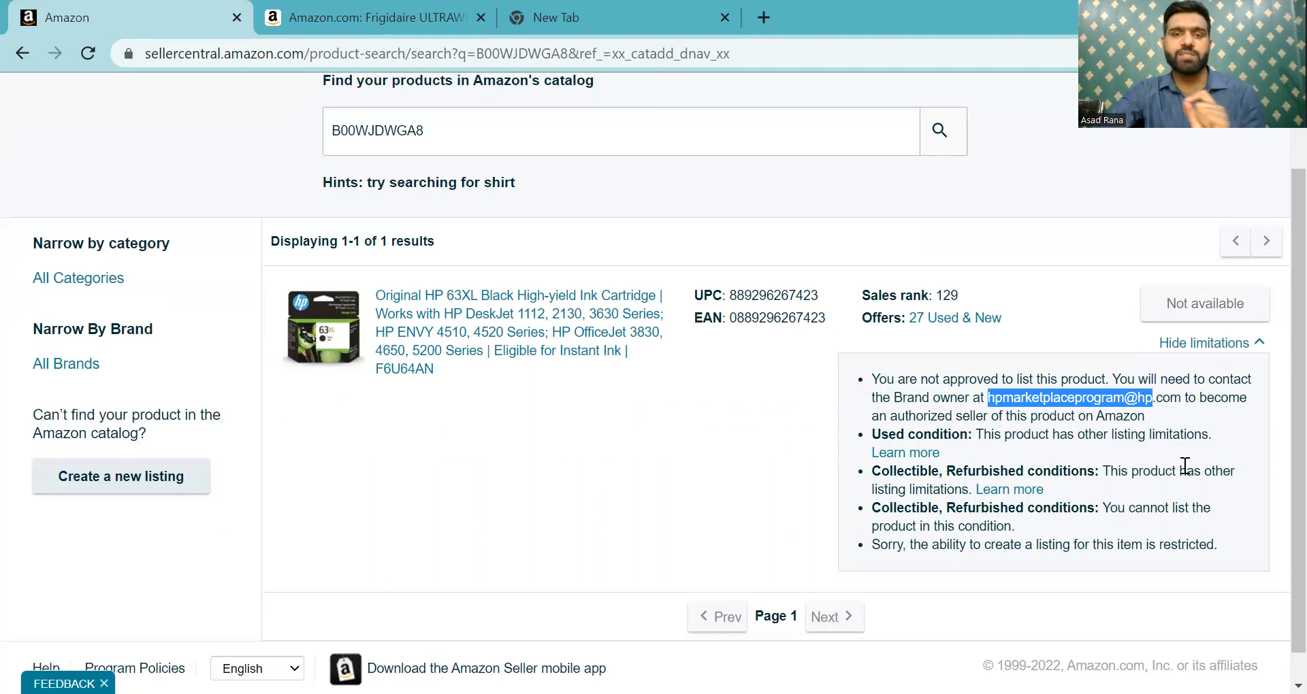
key("shift+Right")
key("shift+Right")
key("shift+Right")
key("shift+Right")
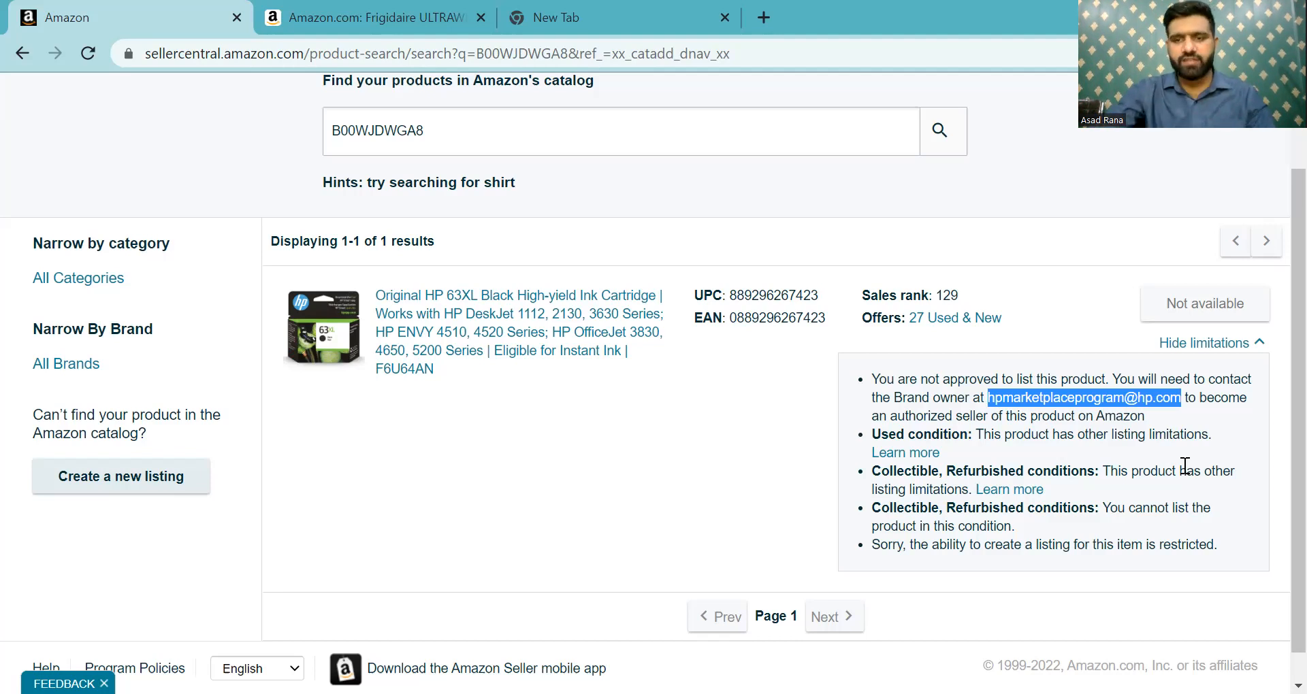
left_click(595, 242)
double_click(946, 296)
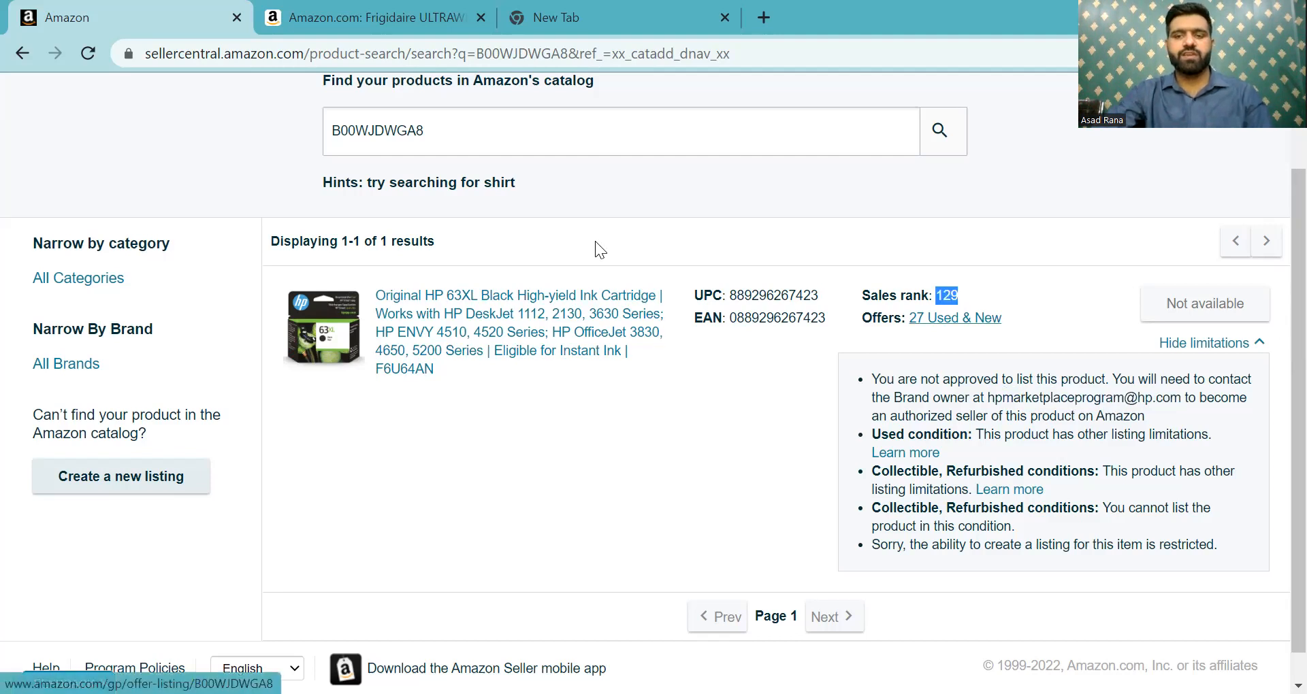
left_click(595, 242)
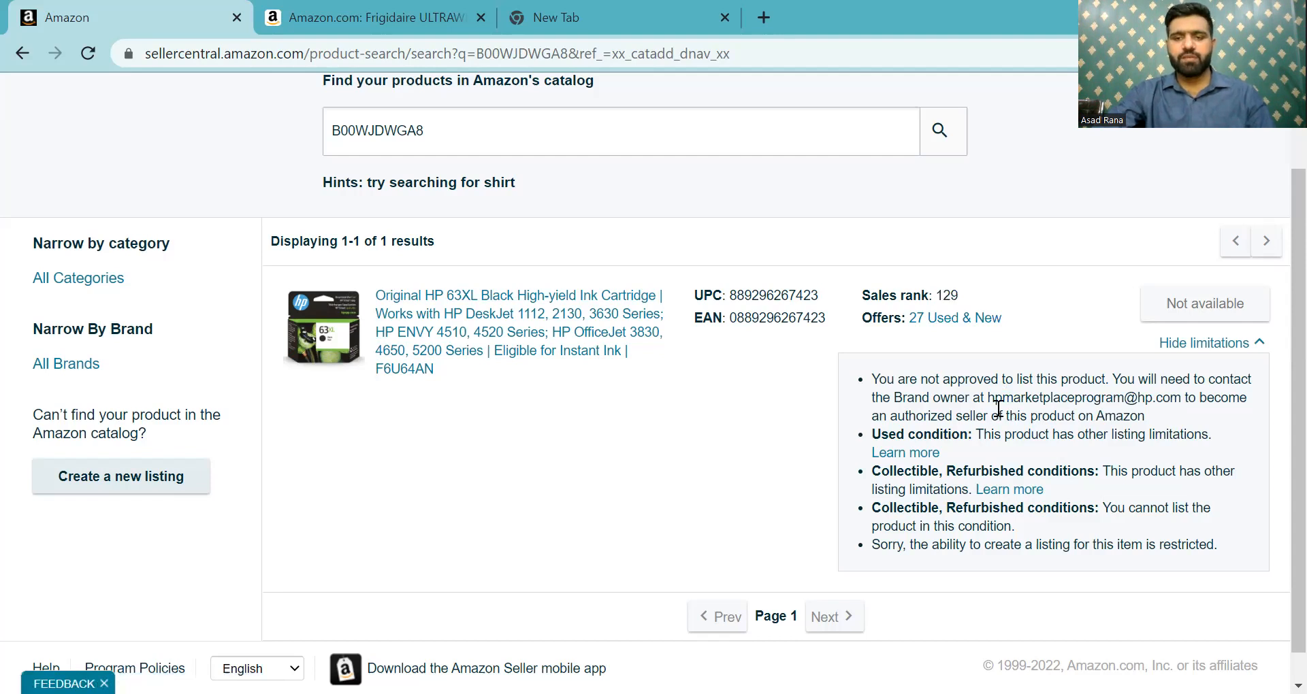
left_click_drag(986, 397, 1184, 397)
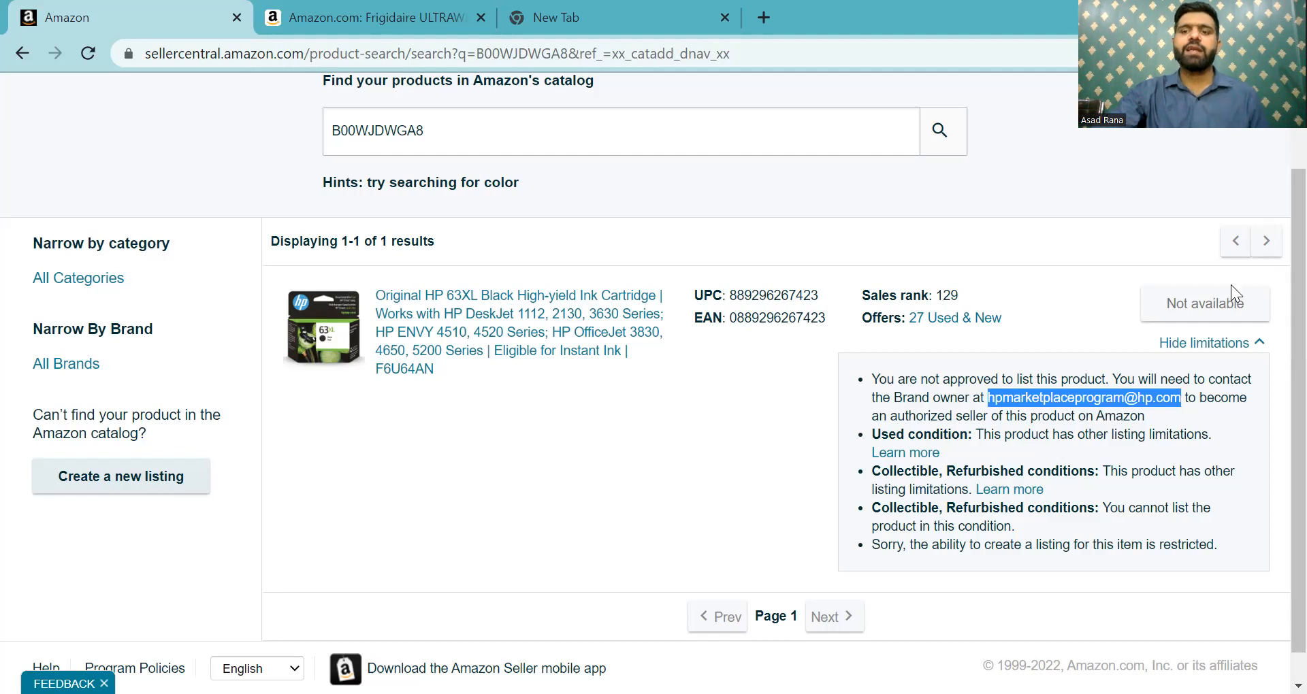
left_click(1222, 347)
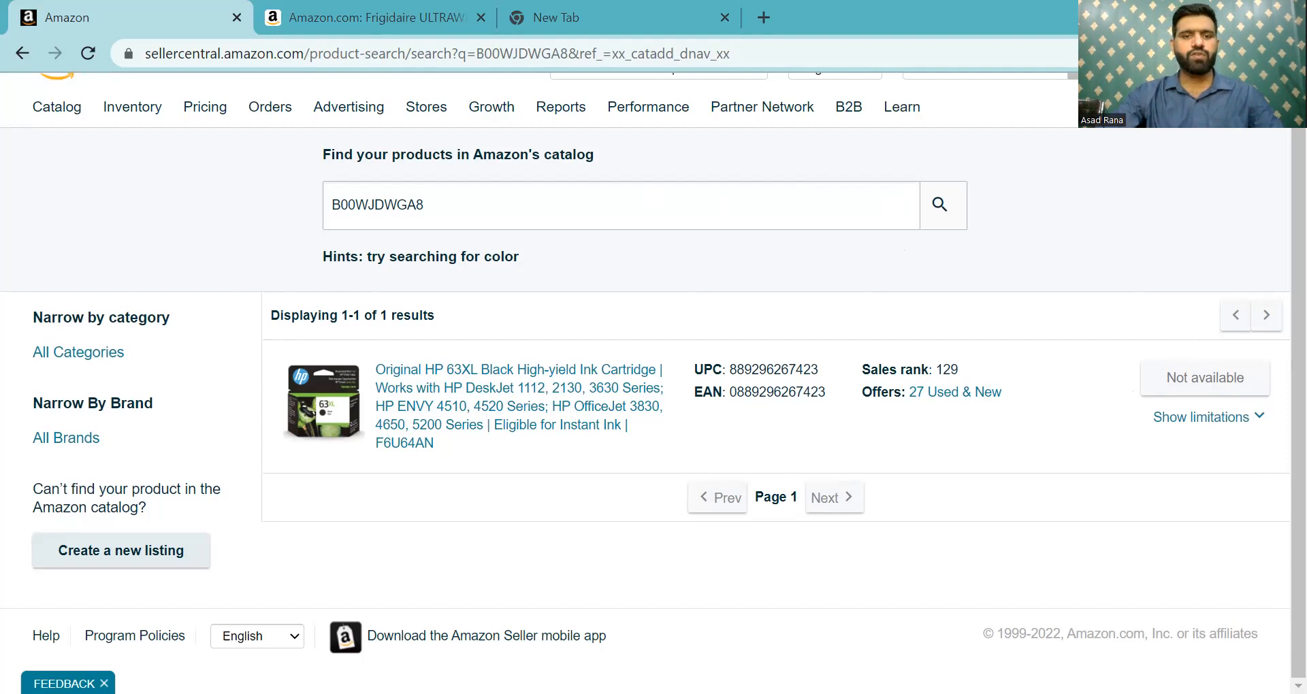
- Search the catalog for the product with ASIN B002JAKRAM
left_click(520, 203)
key("ctrl+a")
type("B002JAKRAM")
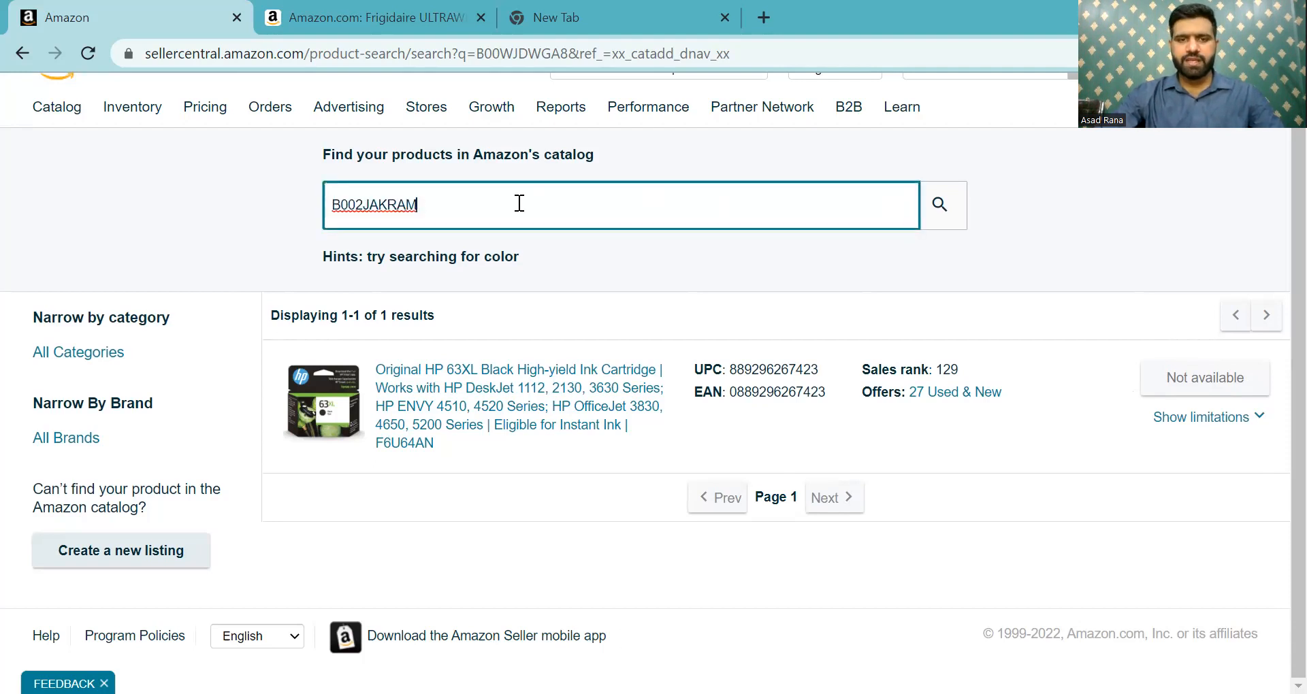
key("Return")
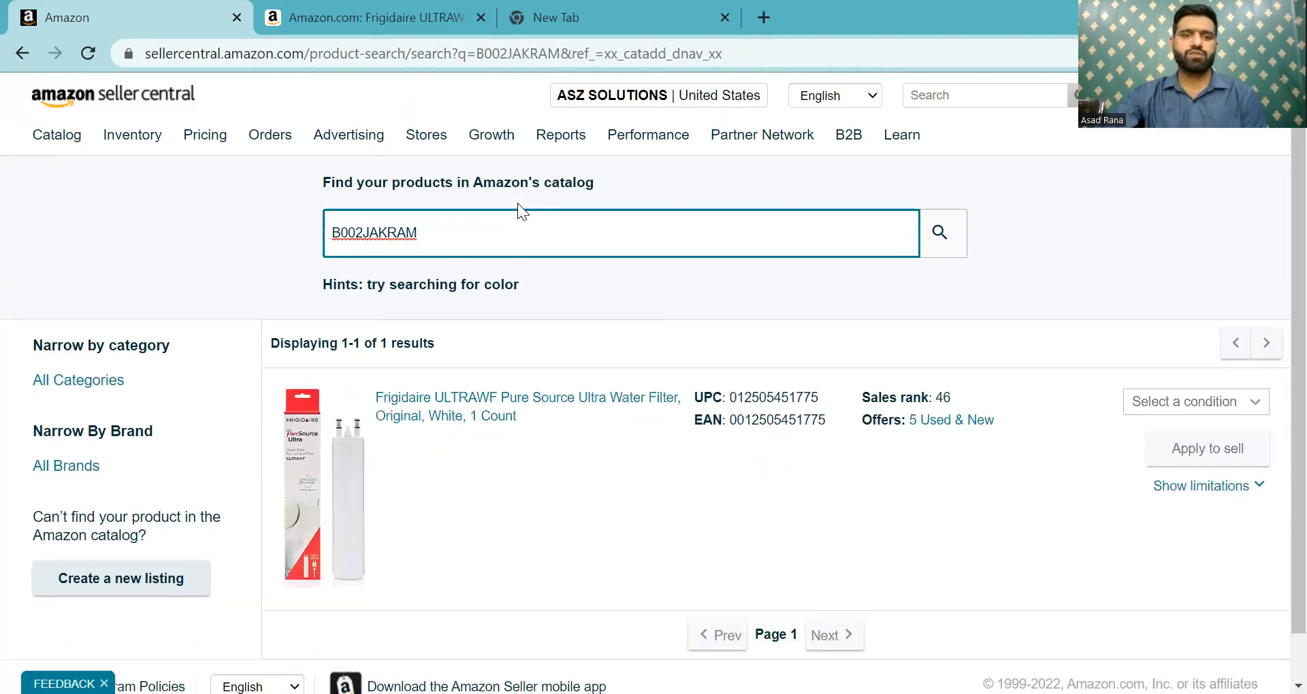
- Set the Frigidaire ULTRAWF water filter's condition to New and read through its listing limitations
left_click(1204, 407)
left_click(1204, 412)
left_click(1202, 433)
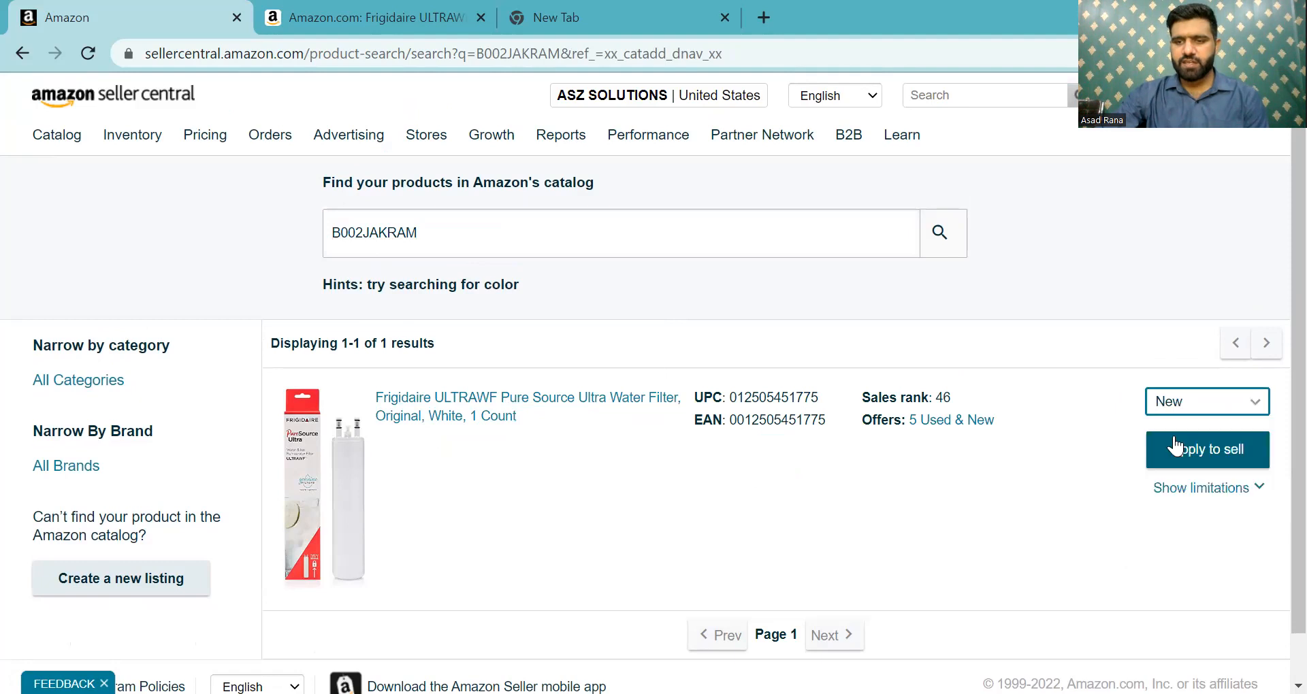
left_click(1249, 489)
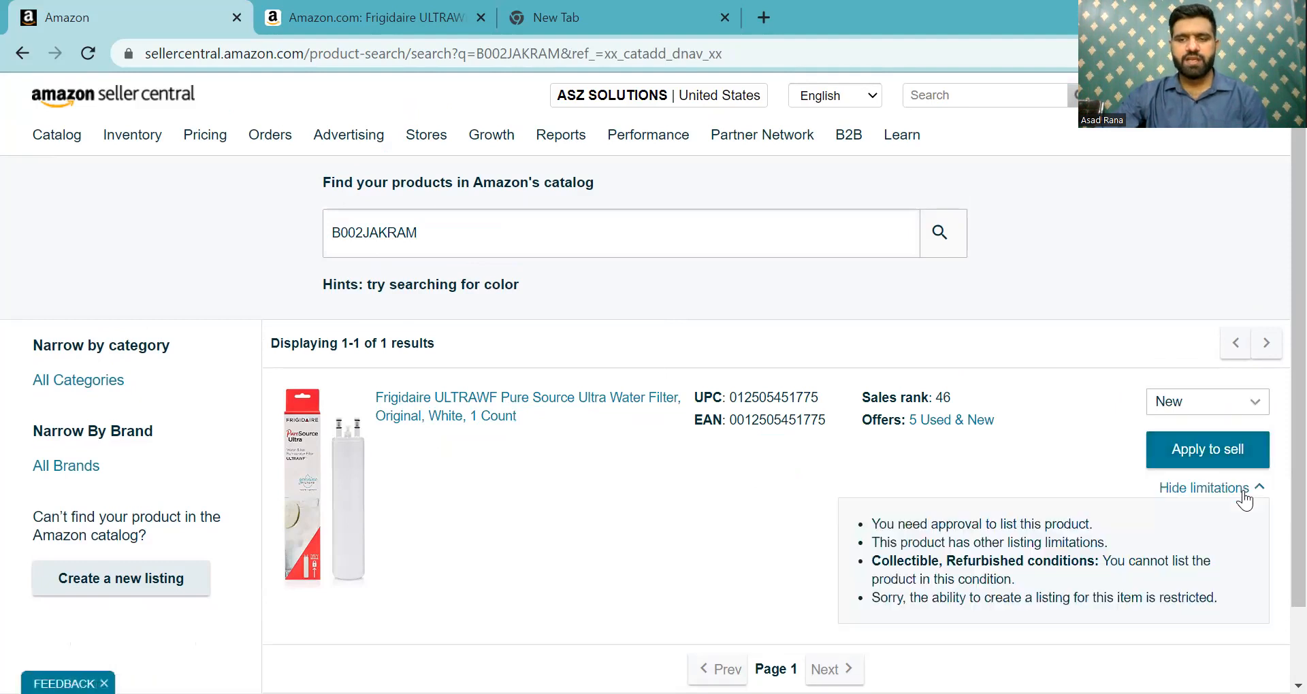
left_click_drag(870, 523, 1102, 517)
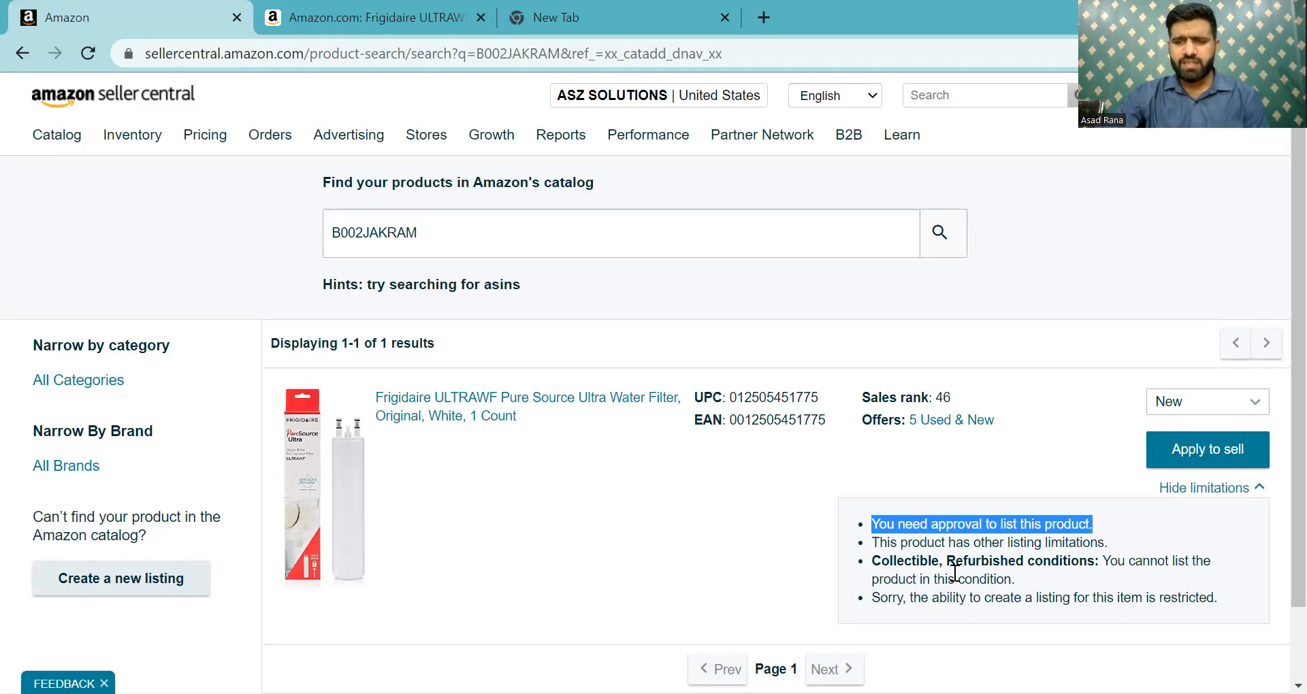
left_click(1083, 539)
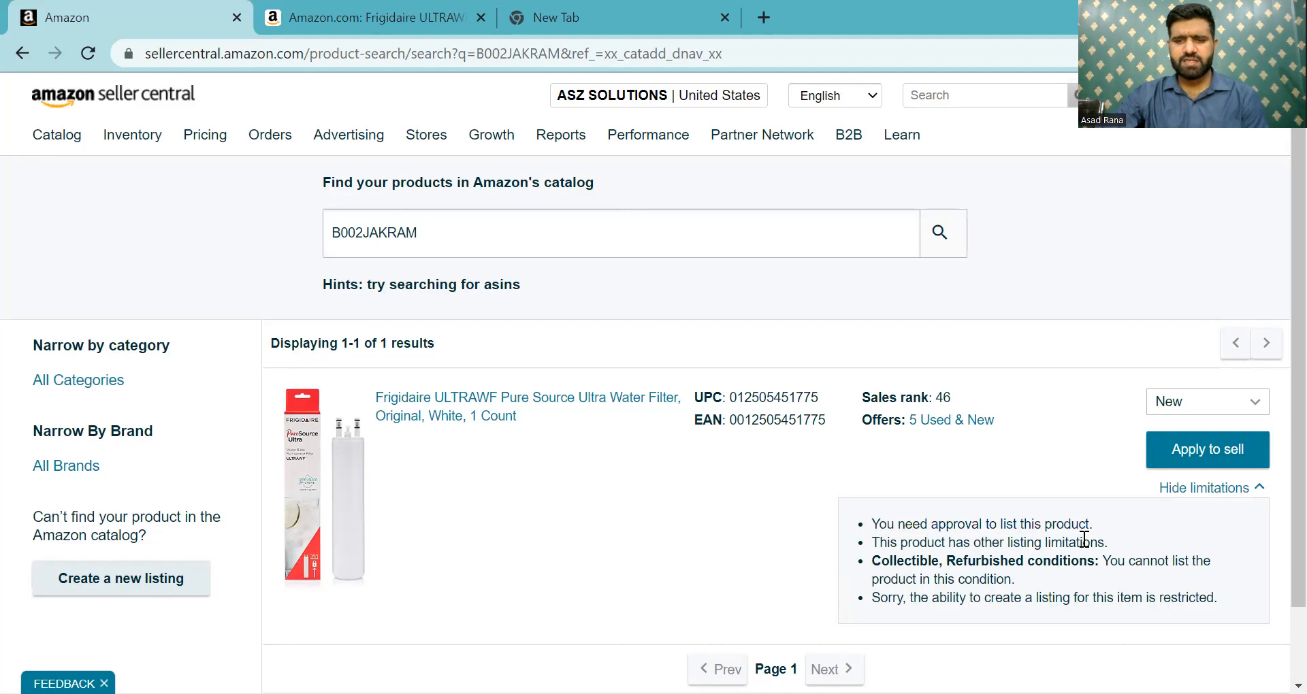
triple_click(1083, 540)
triple_click(1155, 555)
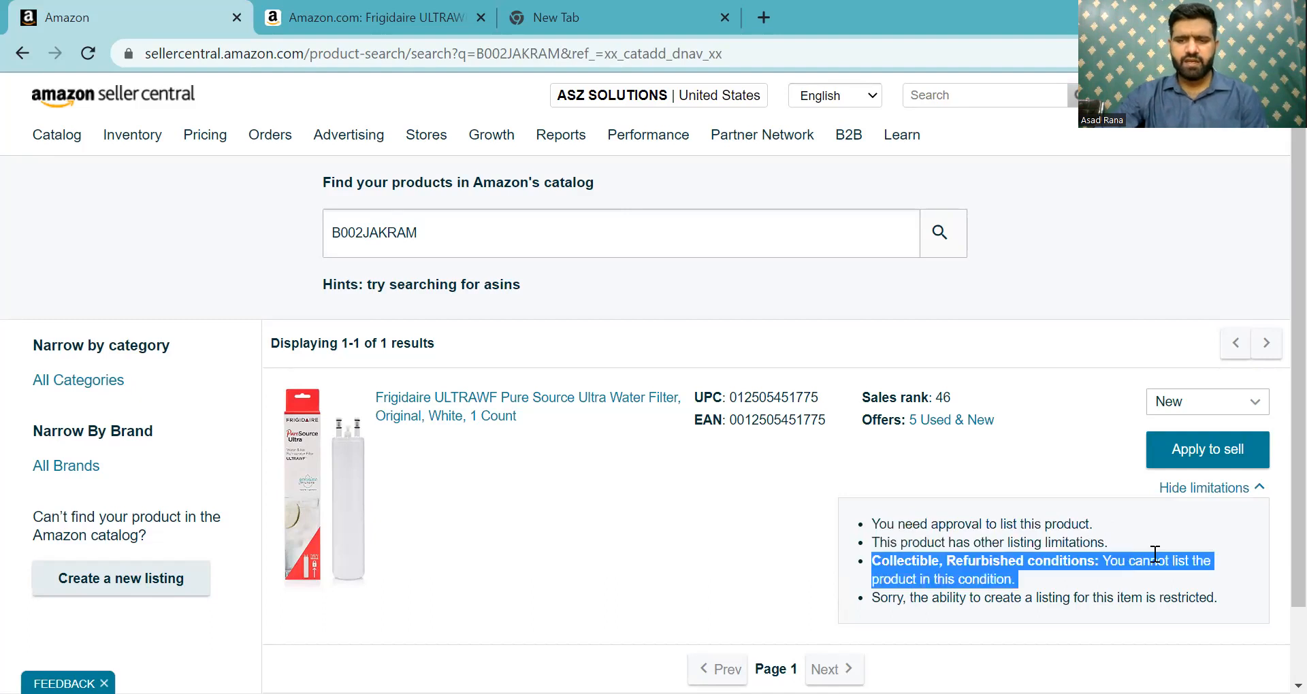
- Try the Collectible condition for the Frigidaire water filter and set it back to New
left_click(1216, 407)
left_click(1217, 502)
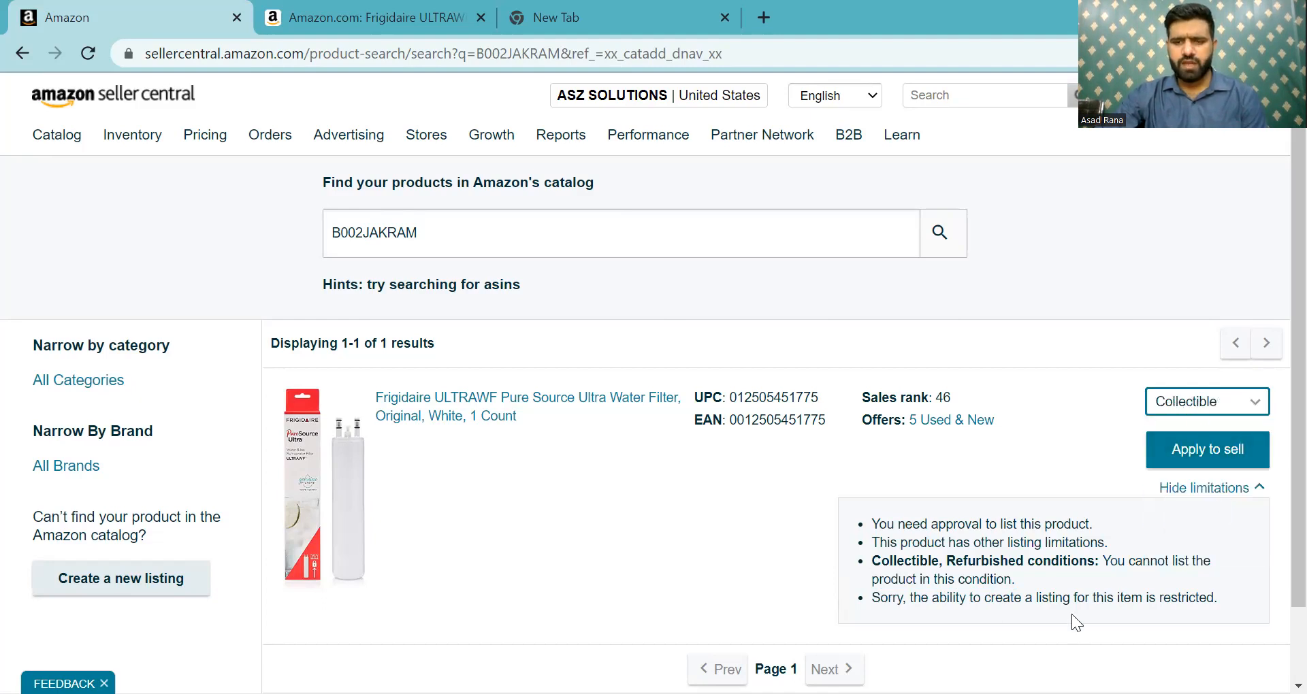
left_click(1173, 407)
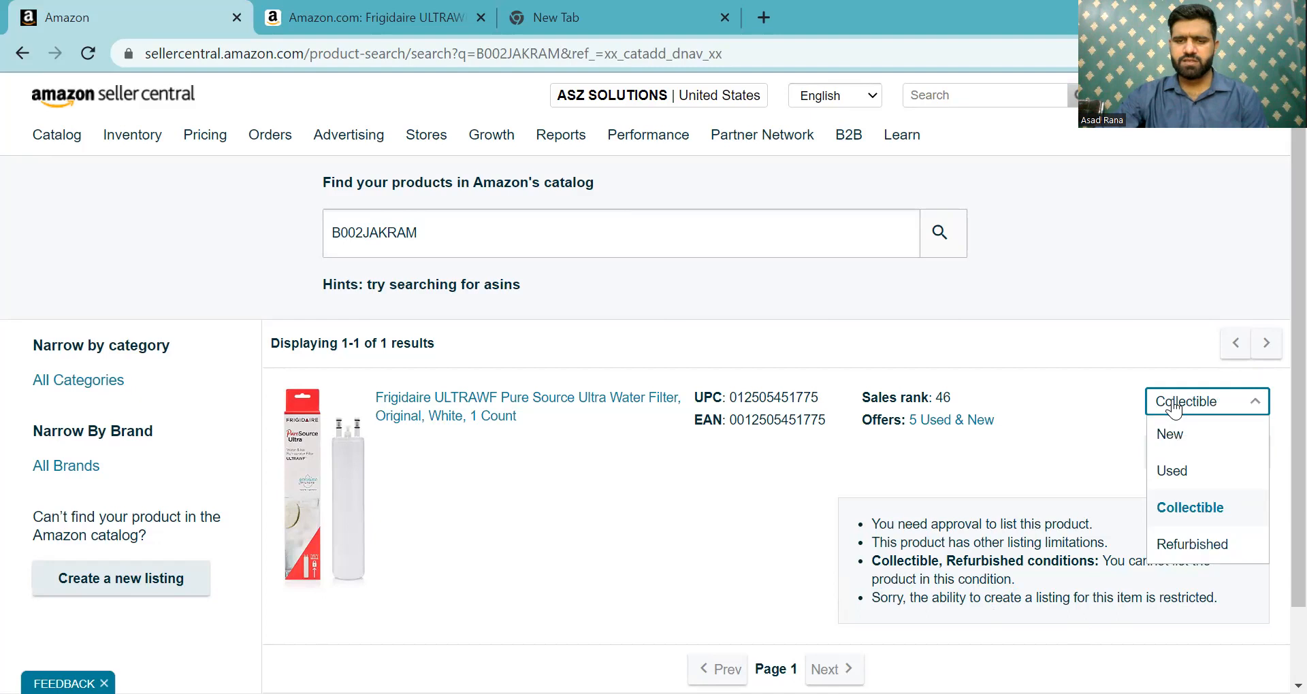
left_click(1169, 434)
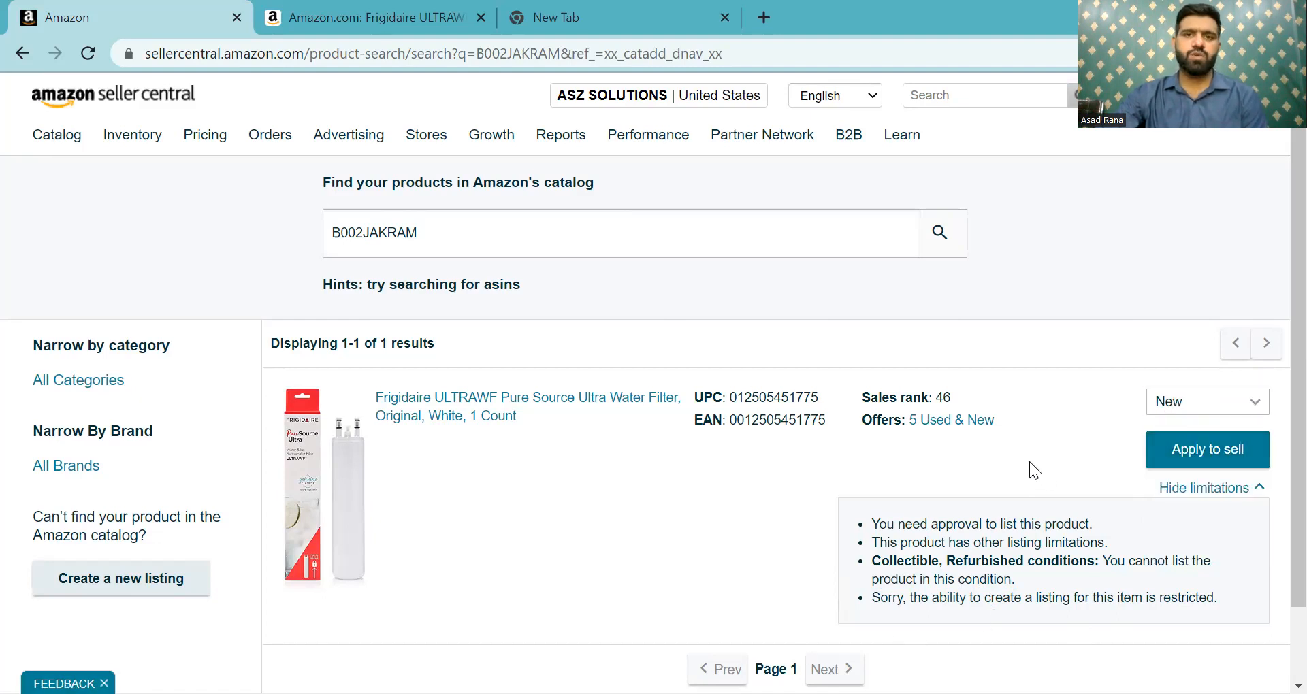
- Hide the limitations, apply to sell the water filter in New condition, and request approval for the Frigidaire brand
left_click(1233, 492)
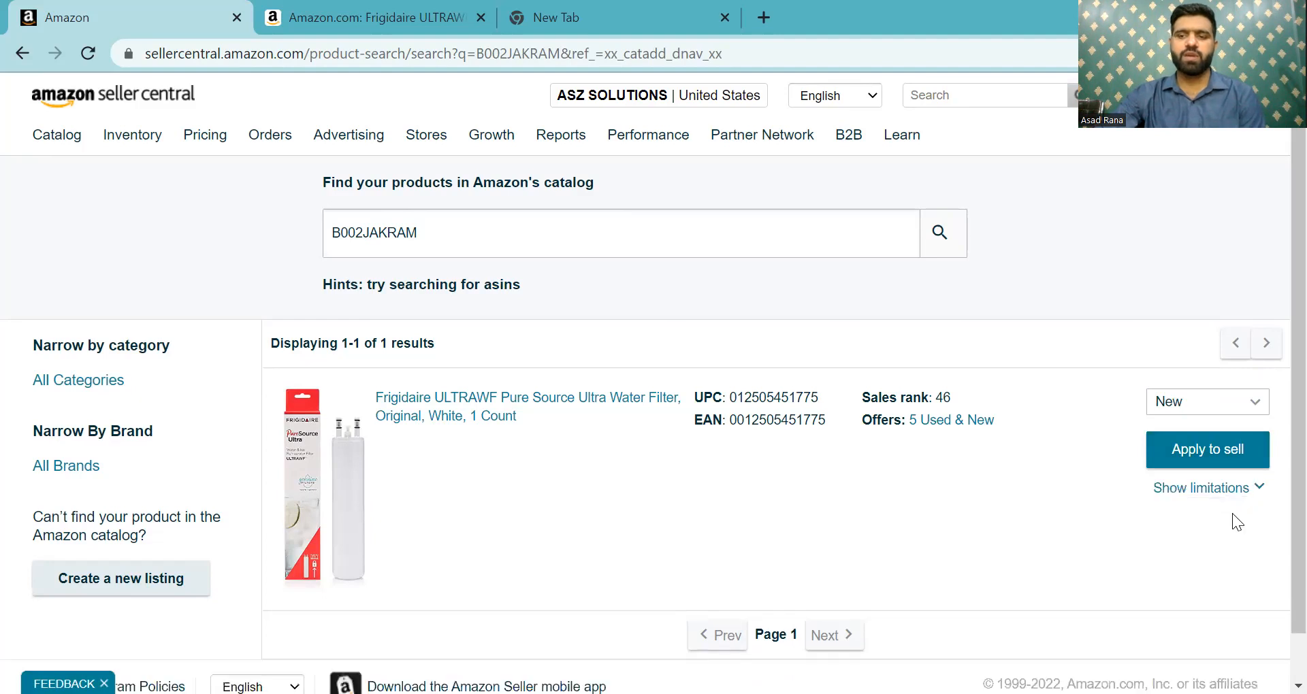
left_click(1204, 453)
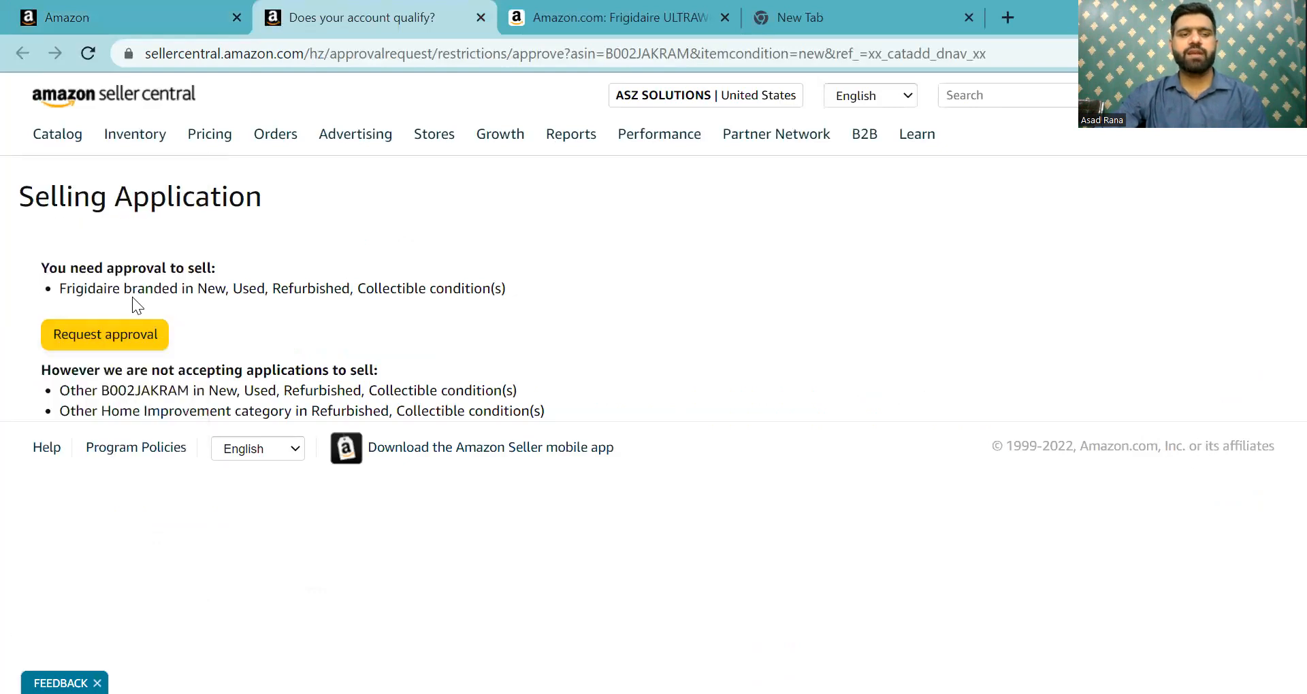
left_click_drag(66, 289, 215, 281)
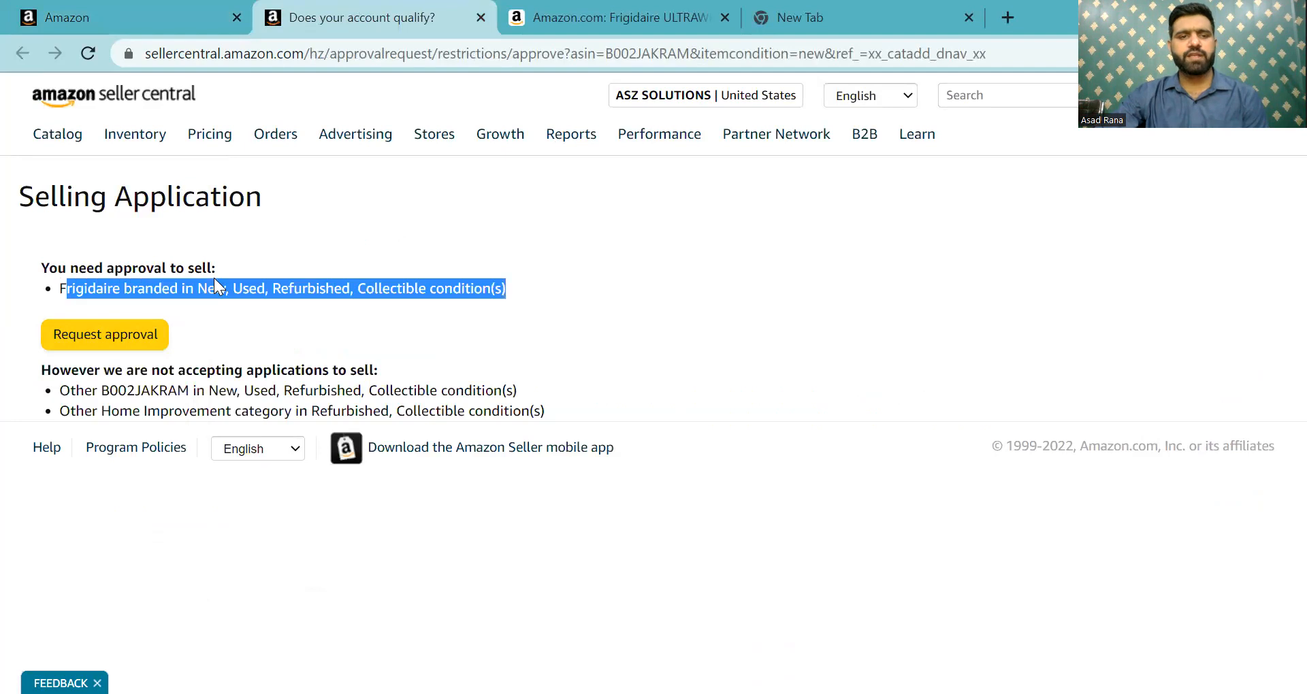
left_click(214, 279)
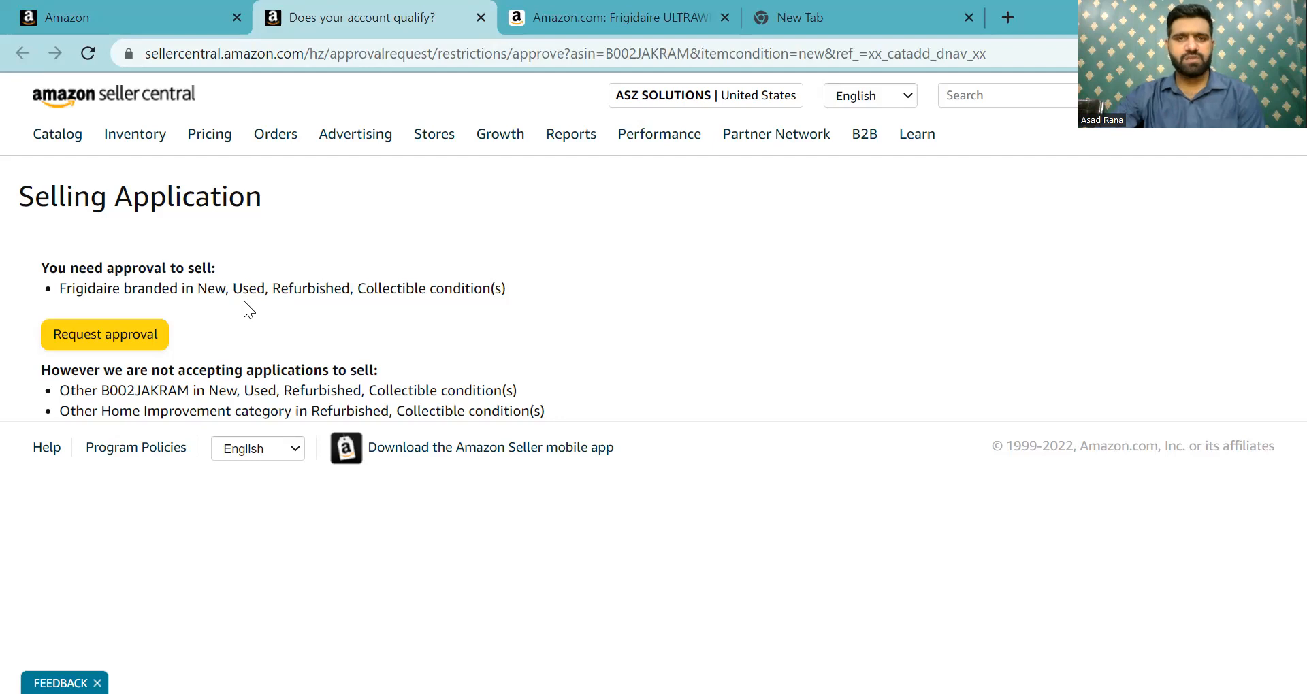
left_click(113, 344)
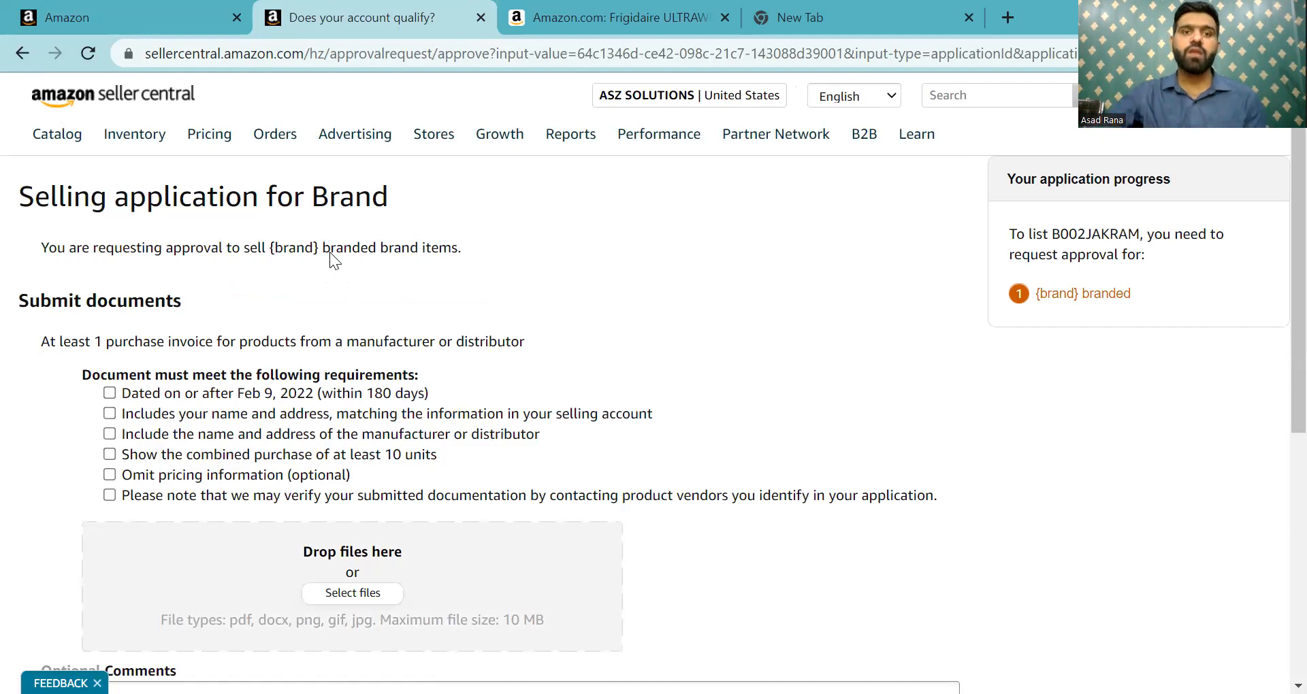
- Read the purchase invoice requirement and tick the document condition "Dated on or after Feb 9, 2022 (within 180 days)"
triple_click(161, 302)
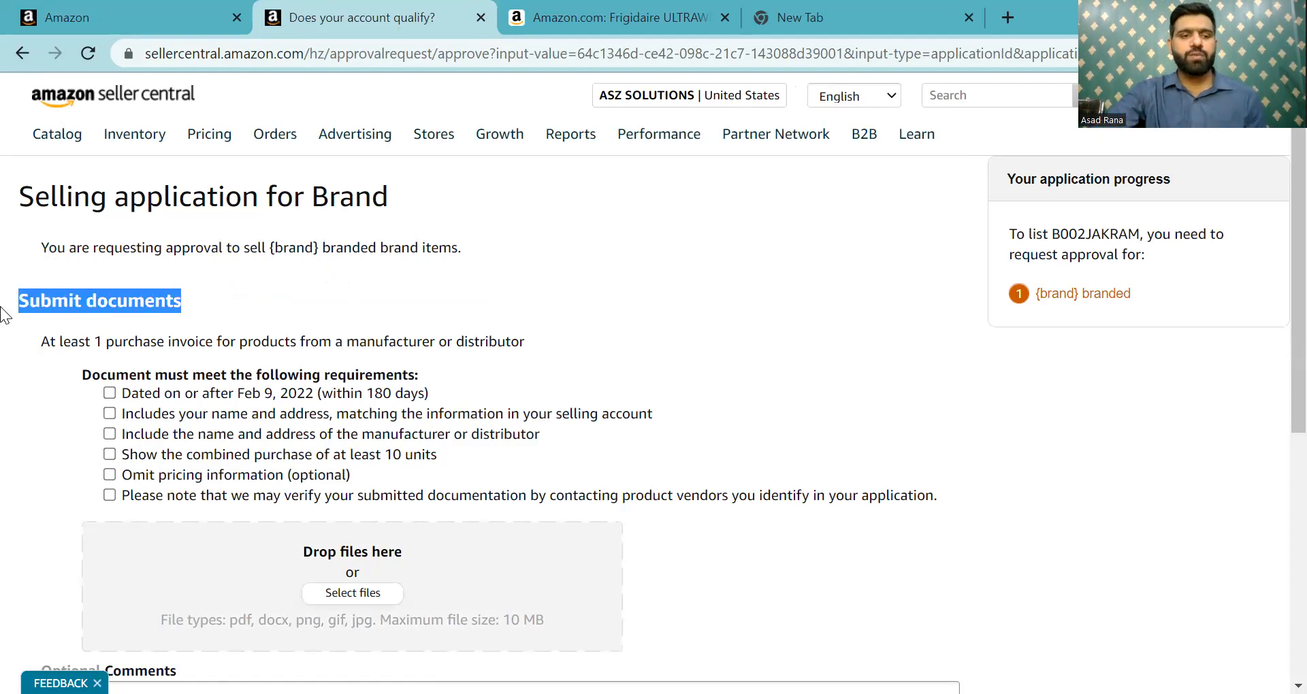
left_click(656, 154)
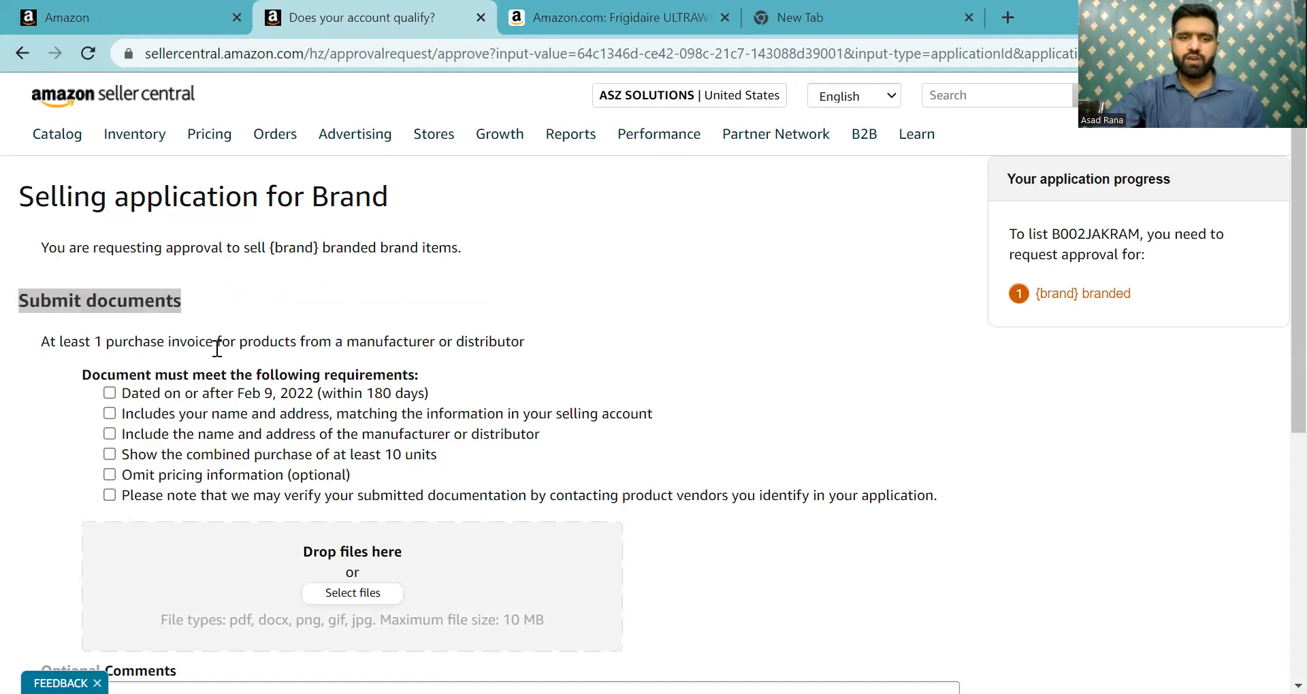
left_click_drag(216, 343, 550, 341)
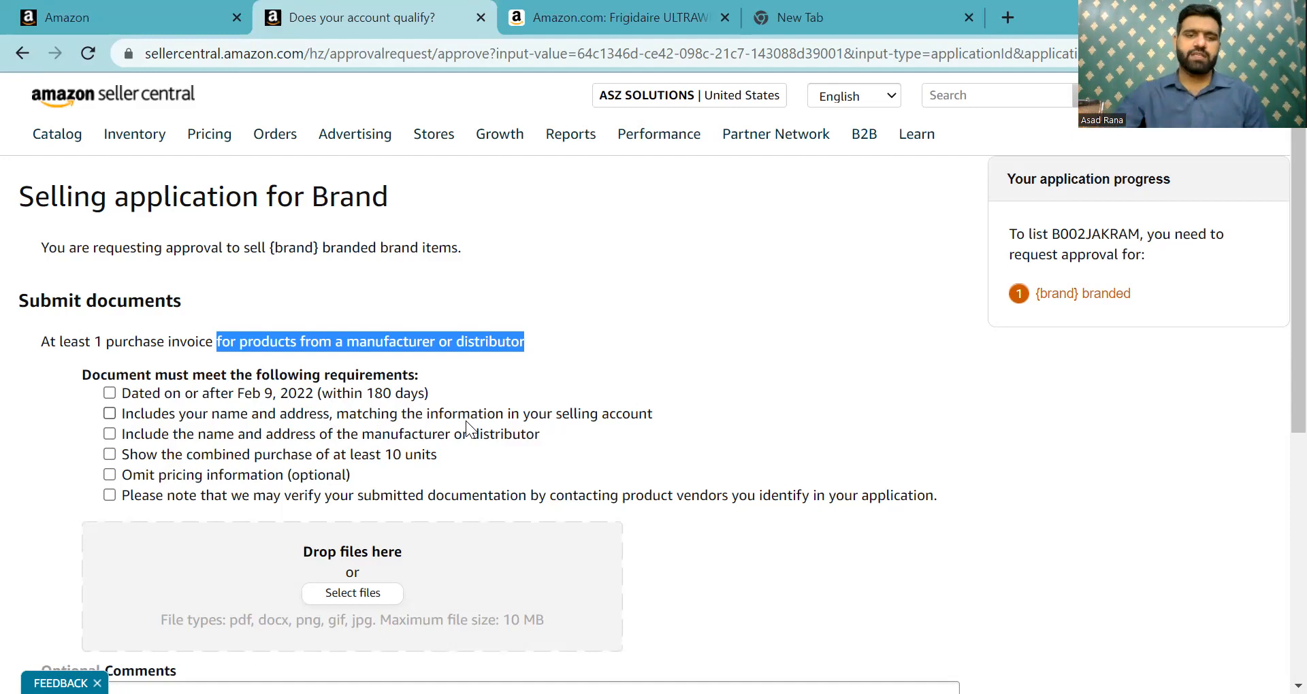
left_click(110, 393)
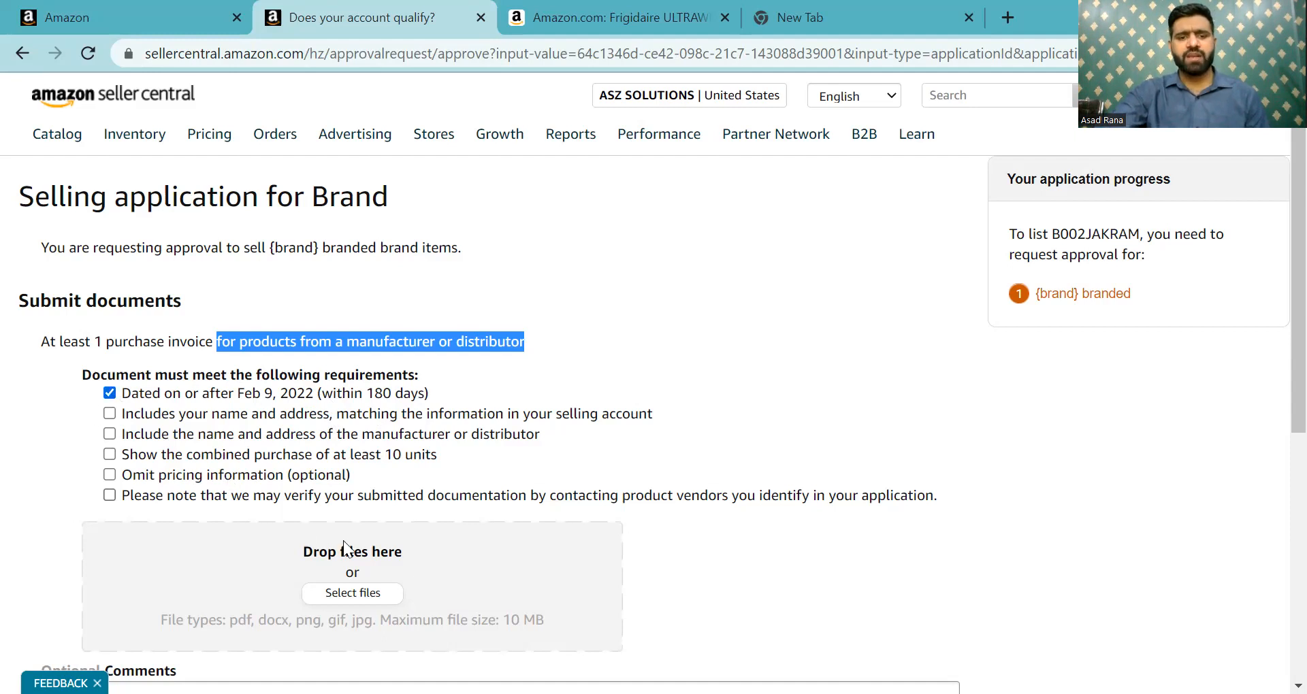
- Review the application's file upload, comments and contact fields, and compare the form with the water filter's catalog result
scroll(347, 476, "down", 3)
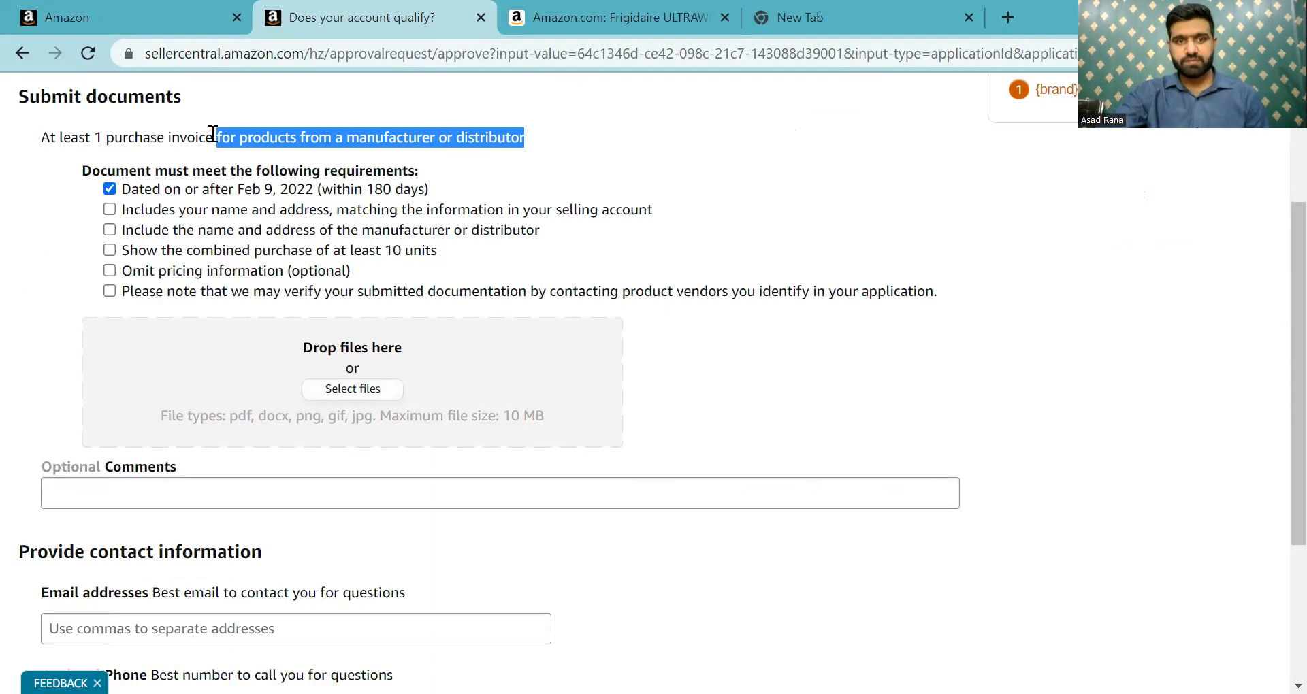
scroll(371, 472, "down", 3)
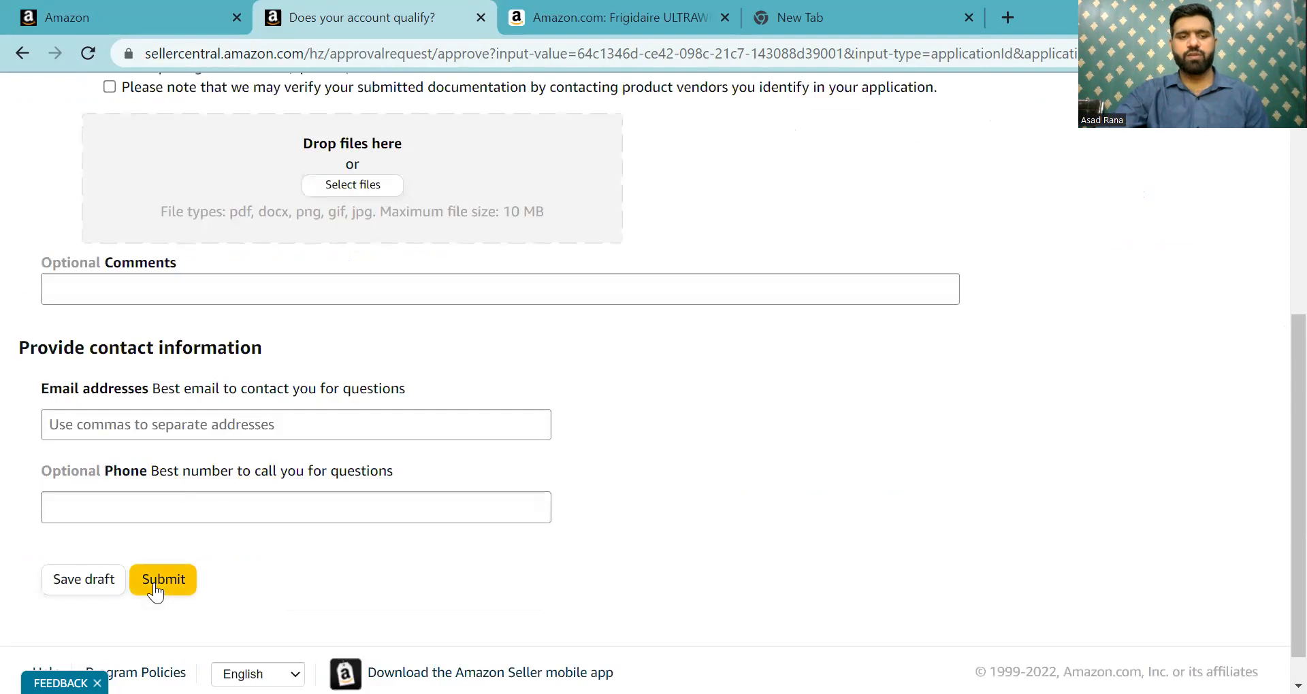
scroll(594, 524, "up", 1)
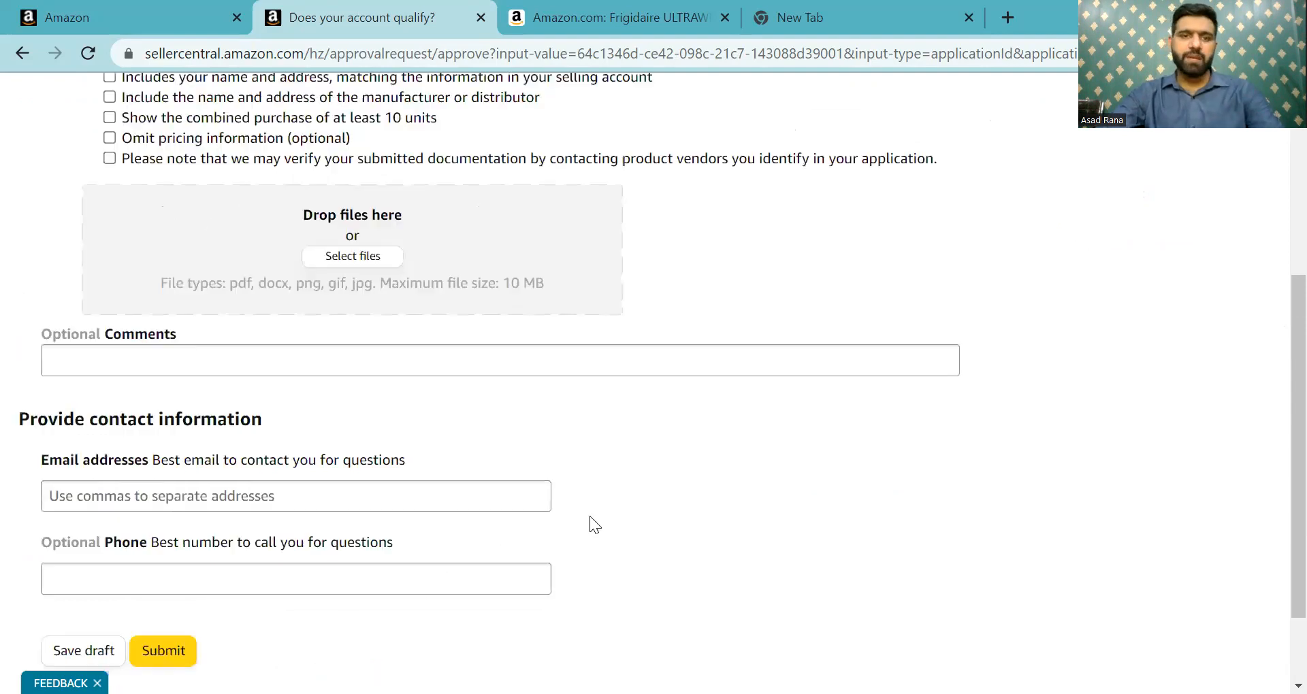
scroll(589, 513, "up", 5)
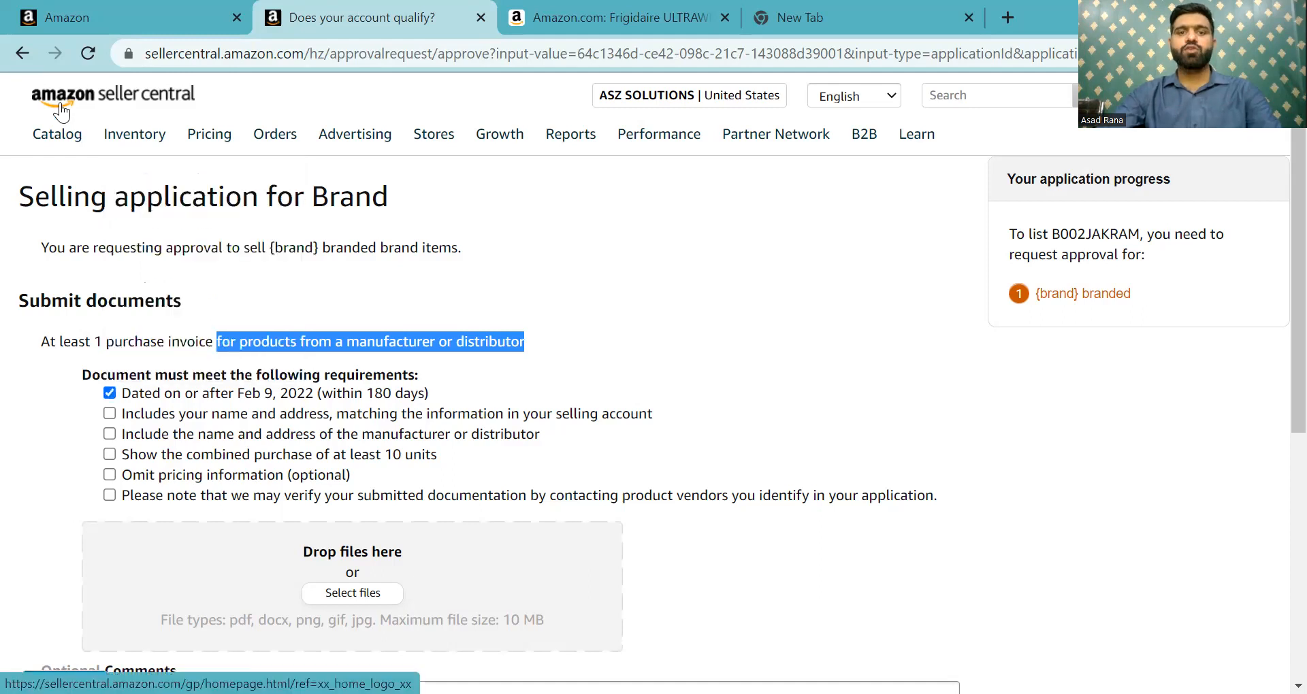
left_click(119, 3)
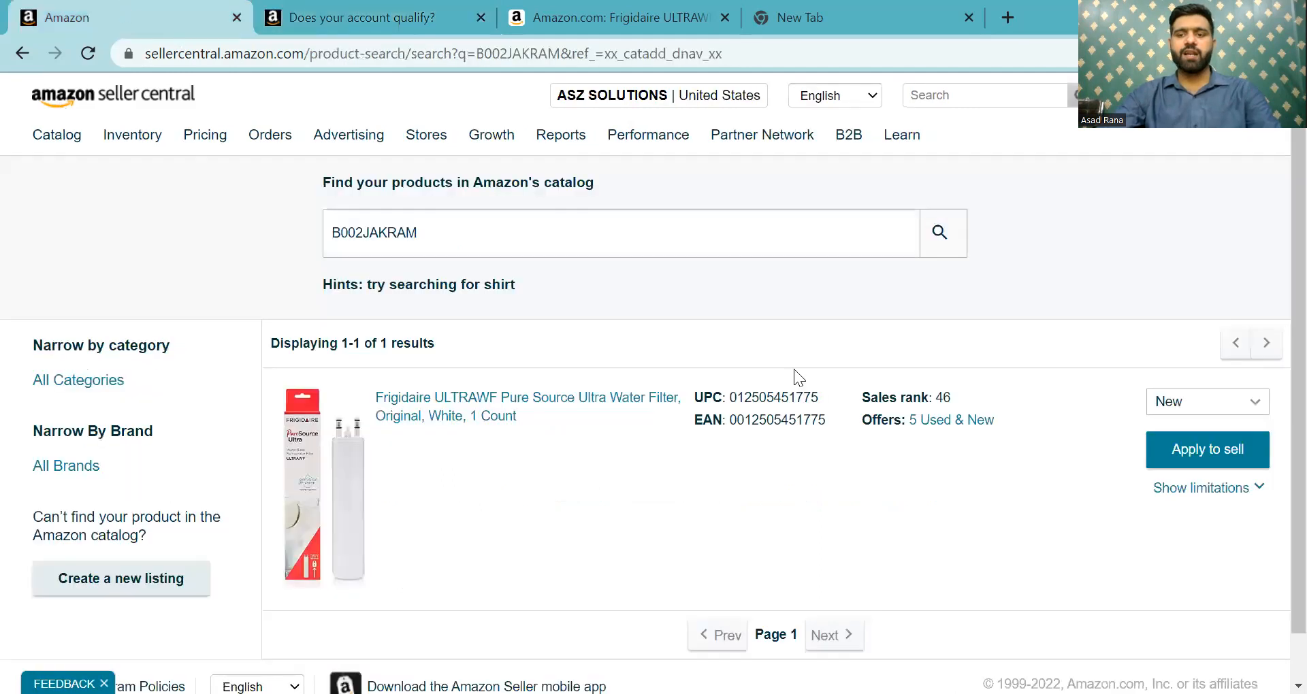
left_click(428, 8)
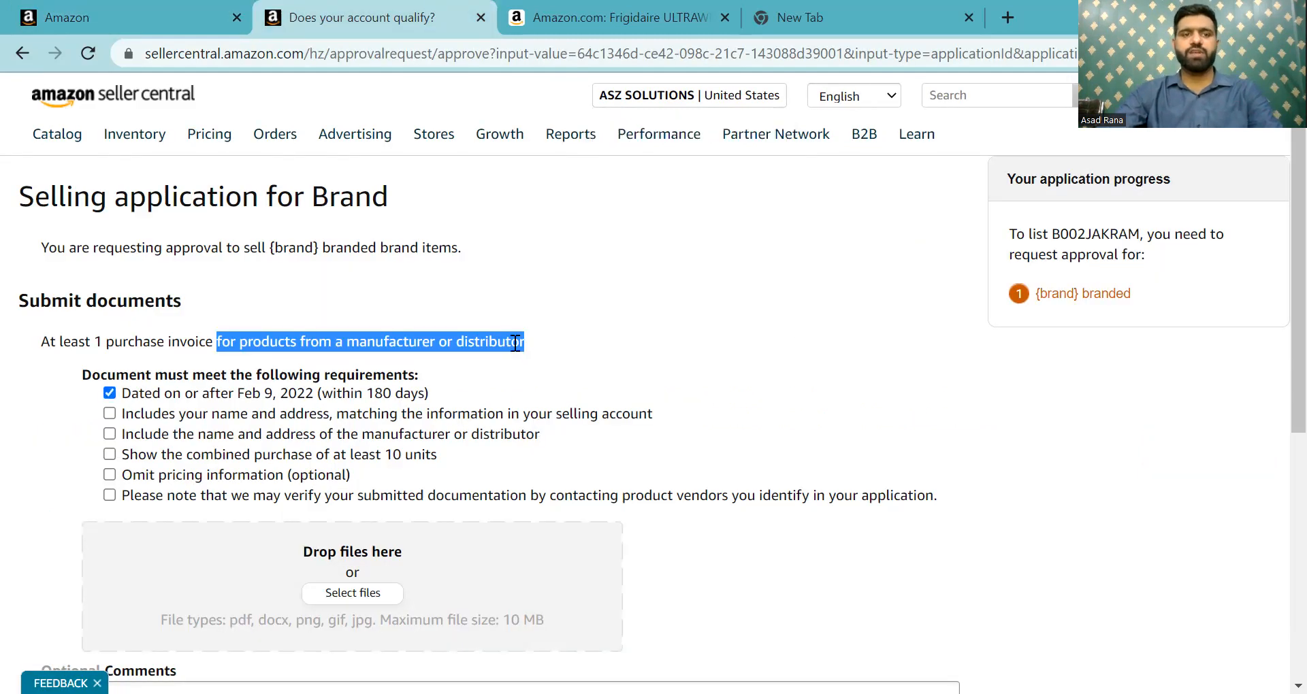
- Return to the catalog search and look up ASIN B08SBNSTMS
left_click(147, 12)
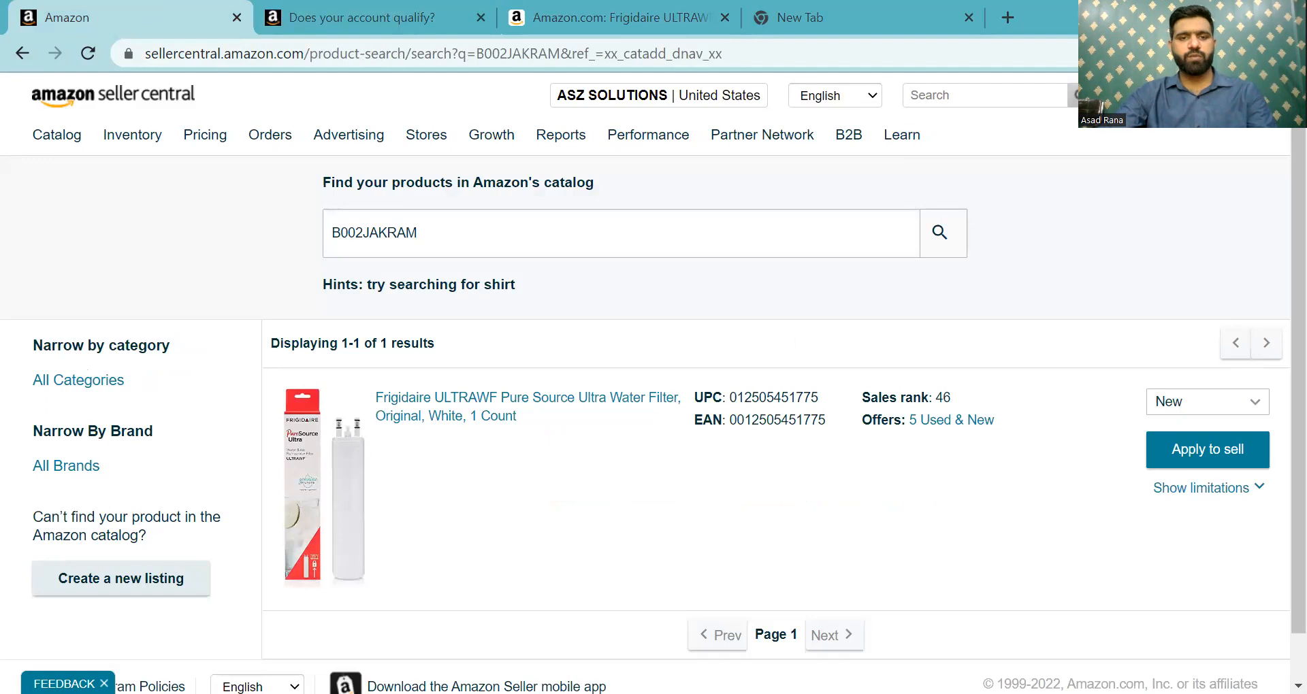
left_click(490, 228)
type("B08SBNSTMS")
left_click(955, 230)
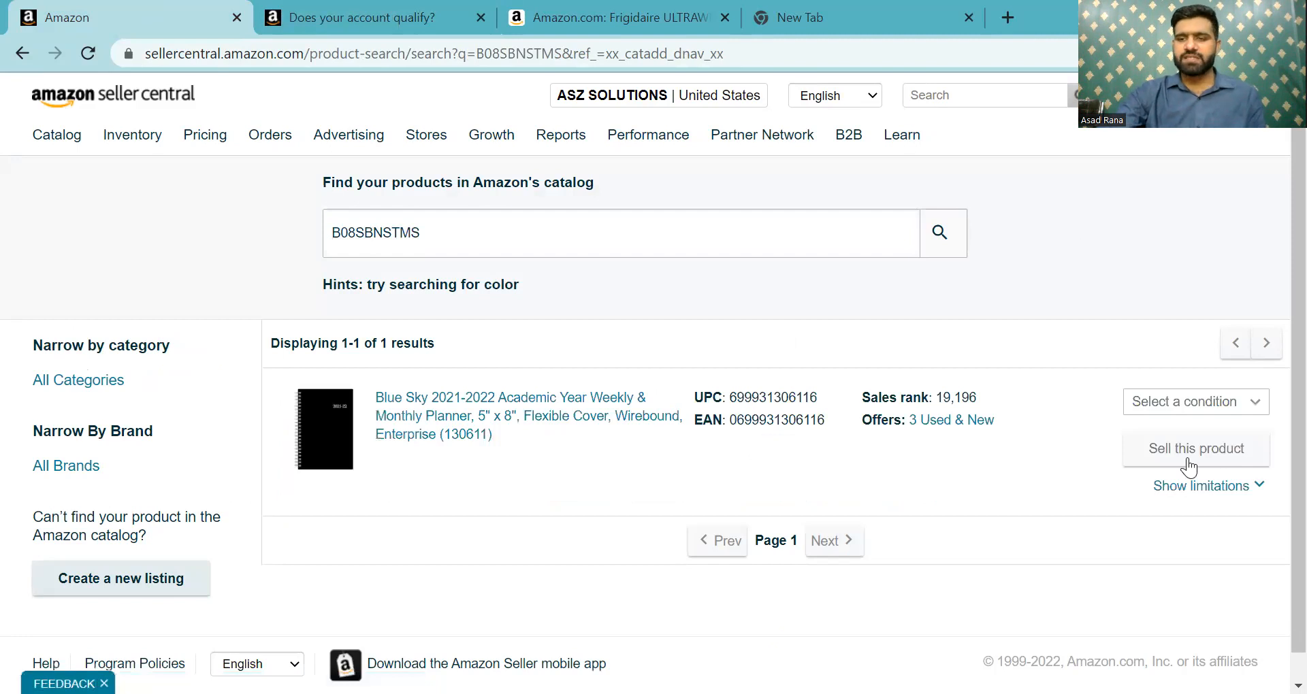
- Choose the New condition for the Blue Sky planner, show its limitations, and start selling the product
left_click(1179, 401)
left_click(1176, 424)
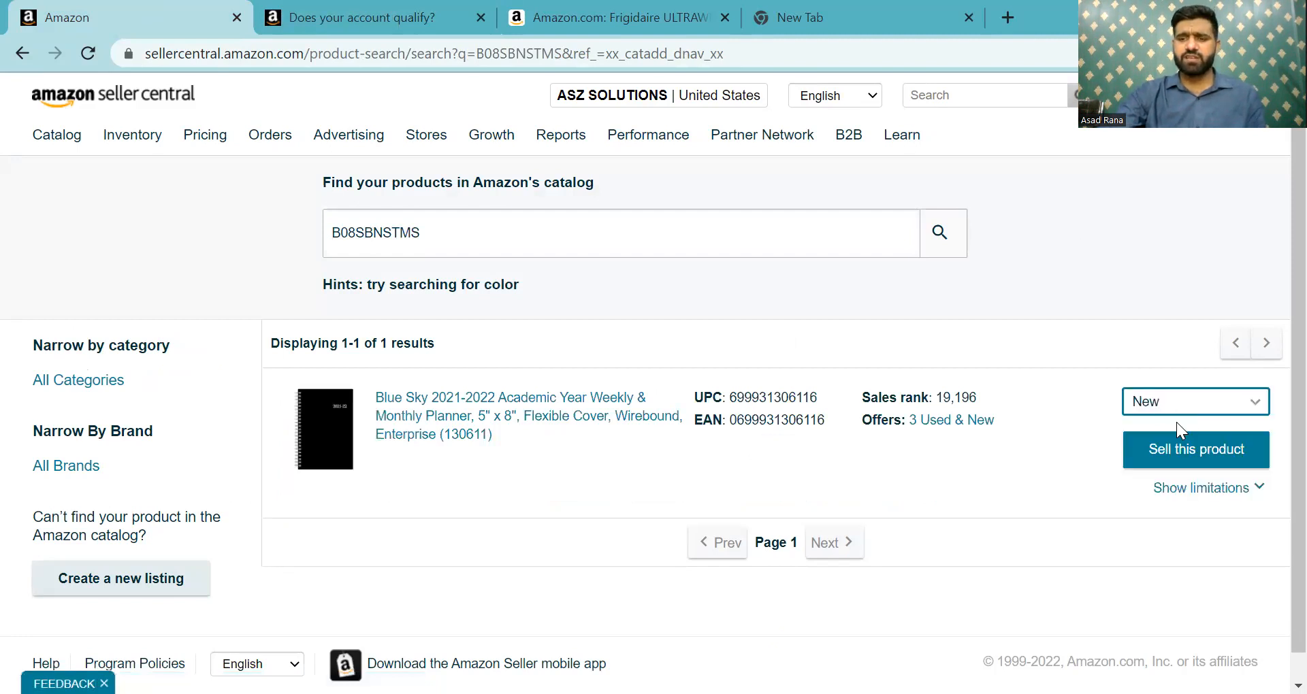
left_click(1177, 488)
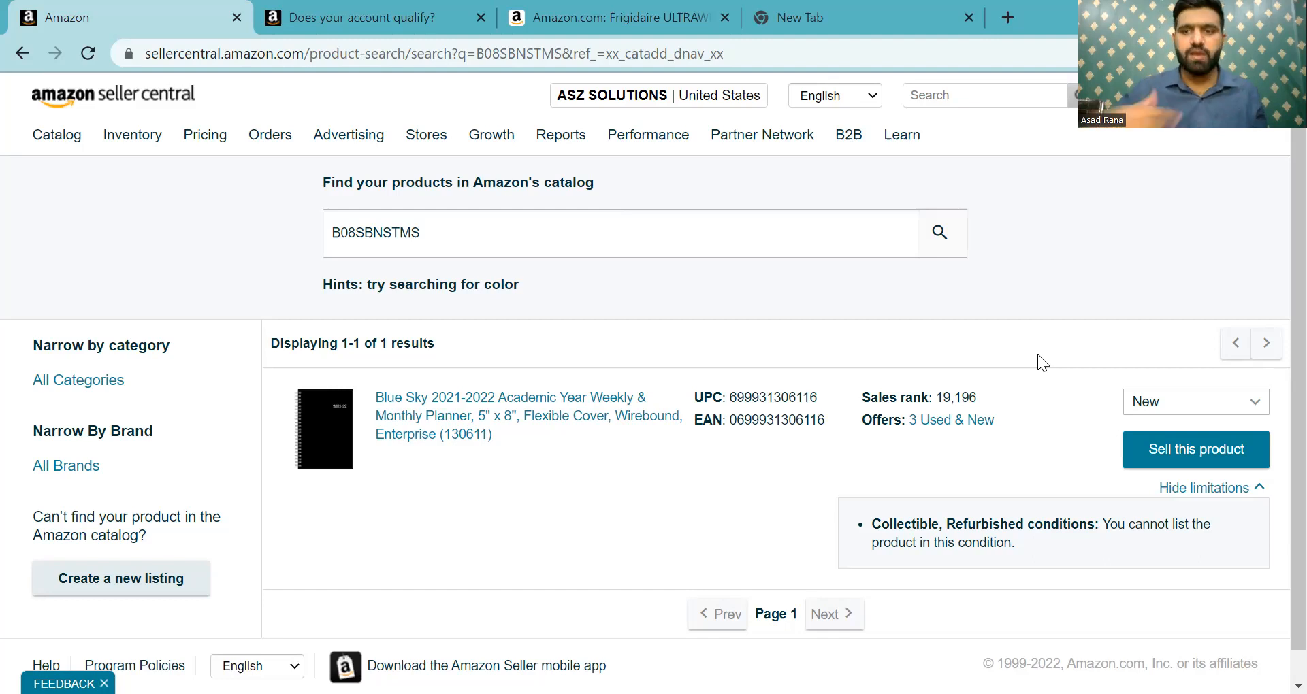
left_click(1231, 450)
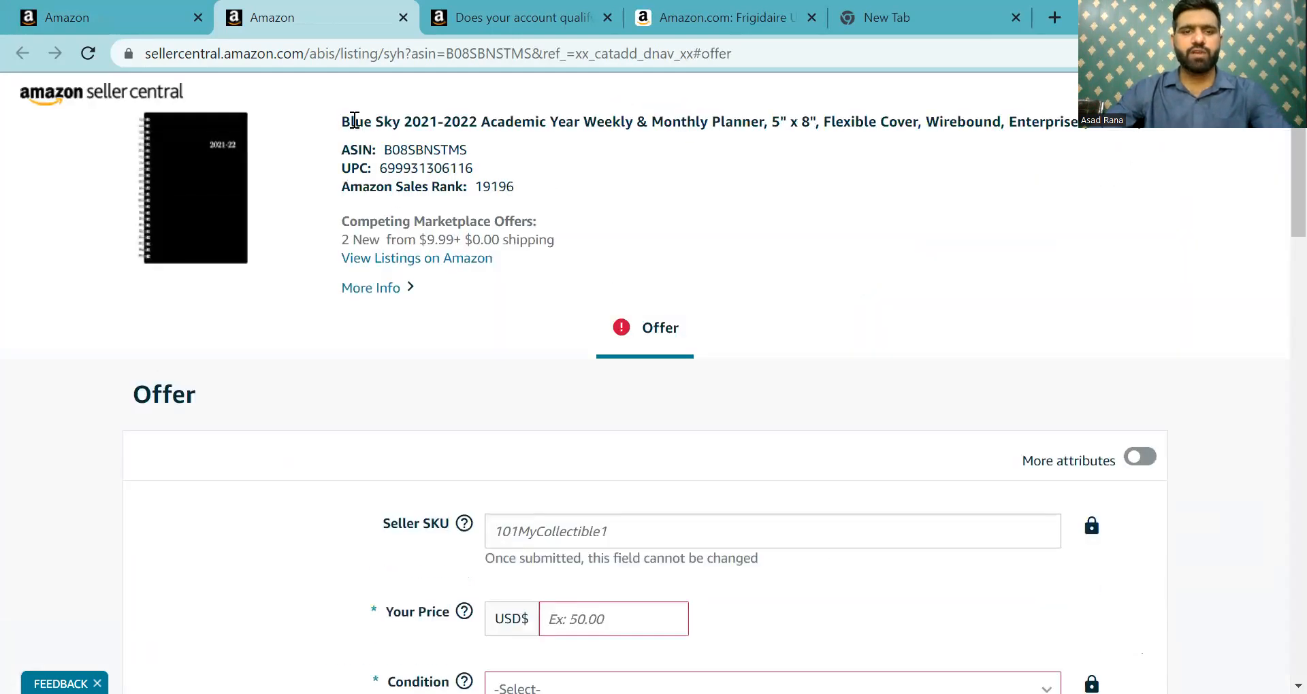
- Copy the brand name from the product title and enter "Blue Sky Planner 0808" as the Seller SKU
left_click_drag(341, 121, 402, 120)
key("ctrl+c")
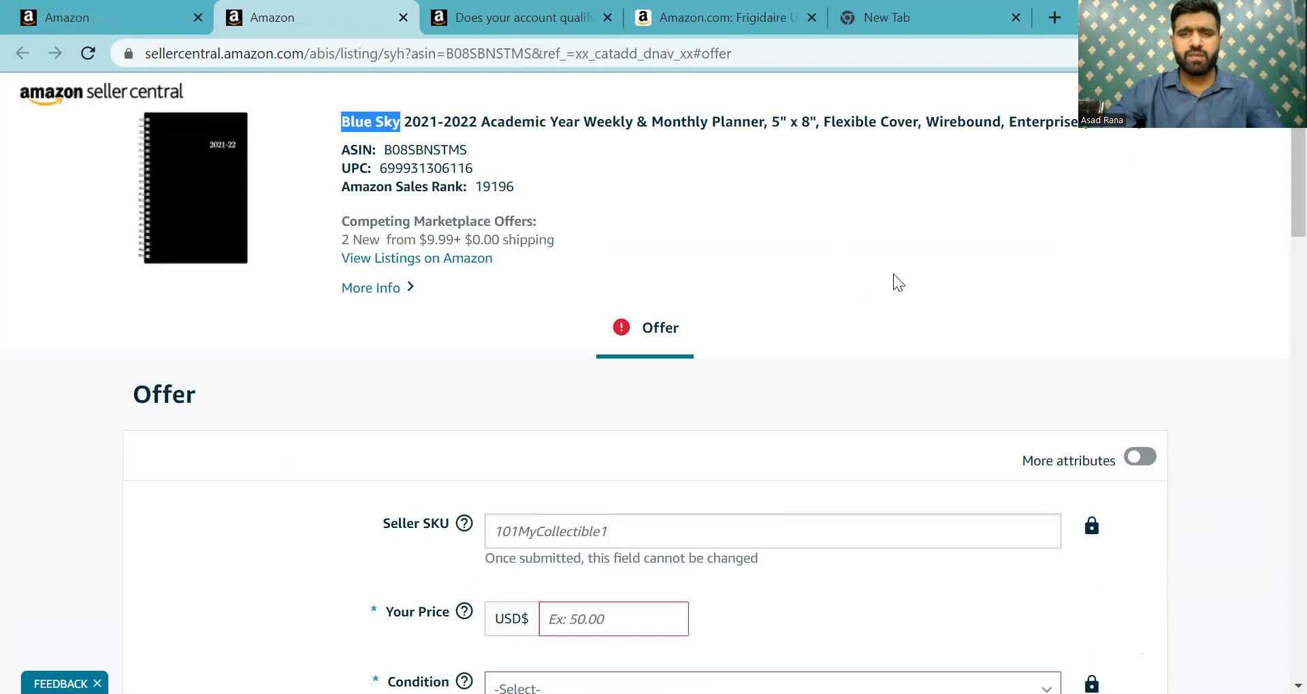
scroll(893, 274, "down", 3)
left_click(872, 309)
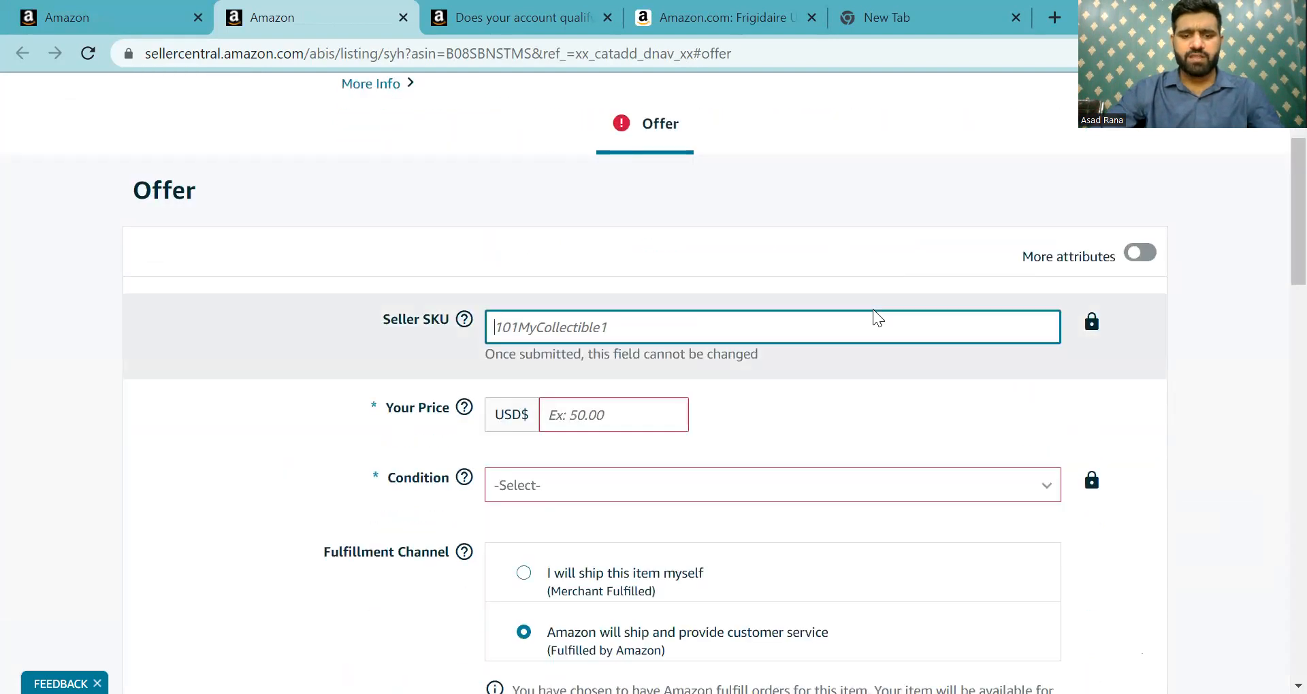
key("ctrl+v")
type("Plann")
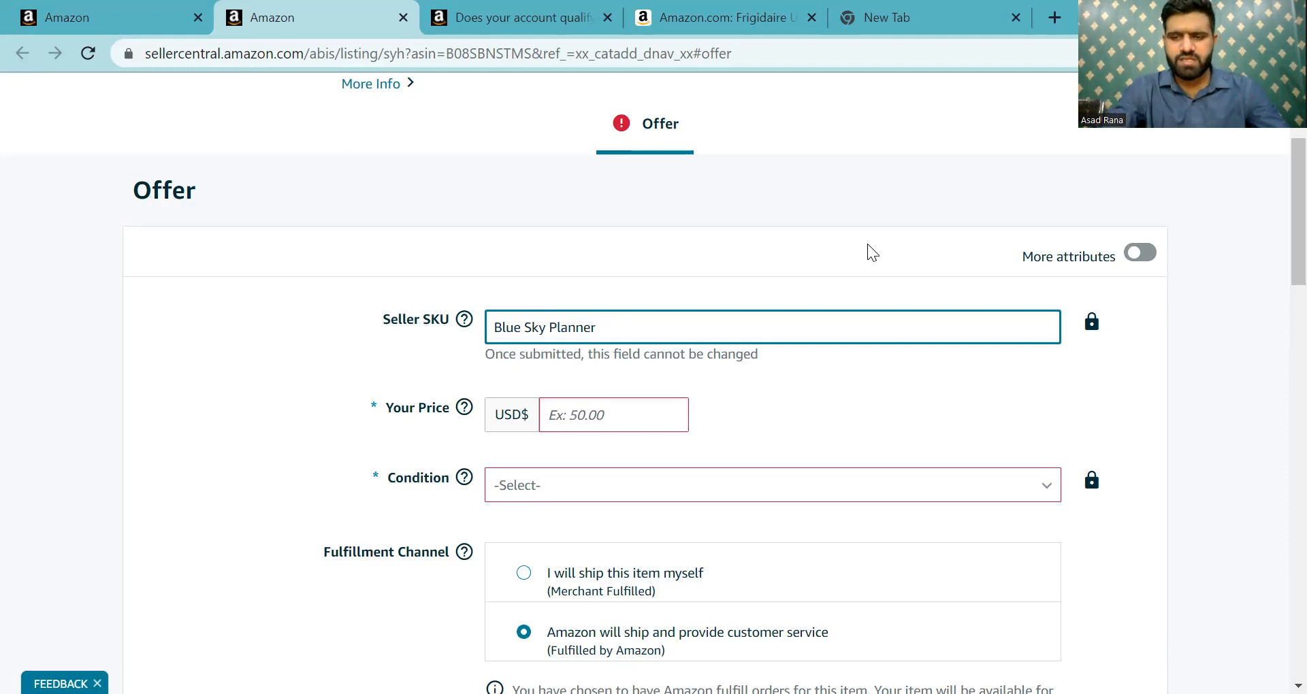
type("08")
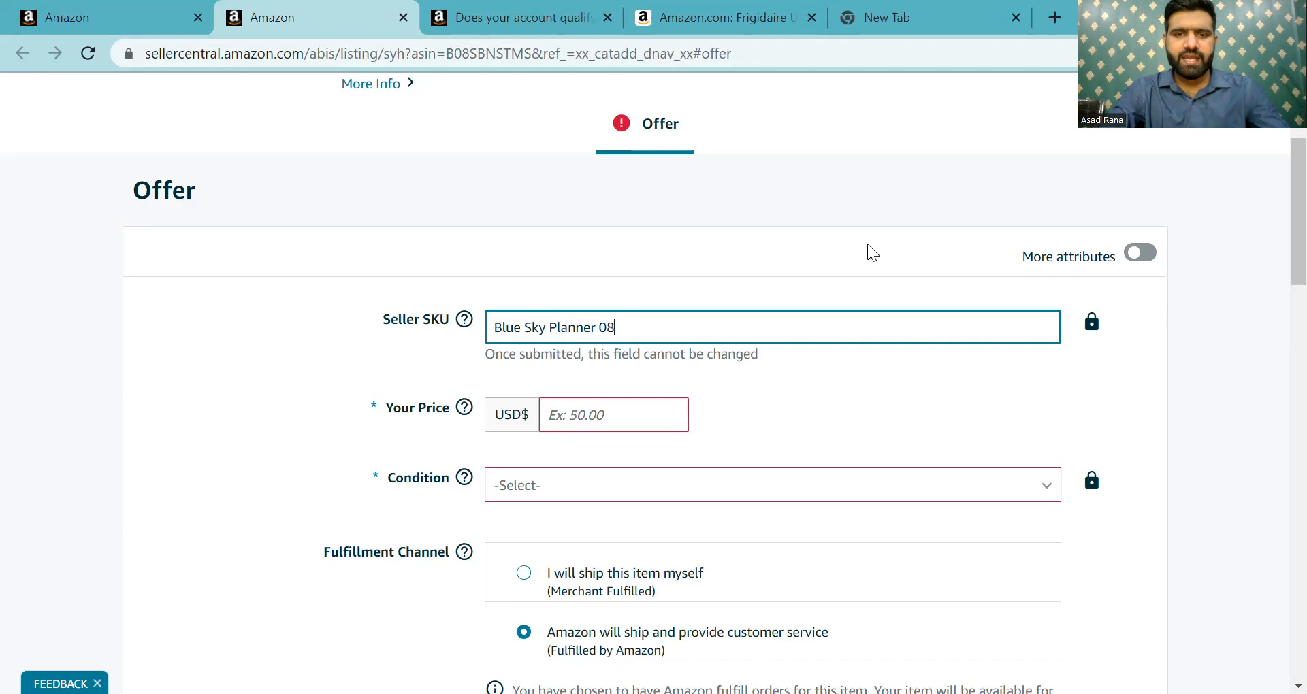
type("08")
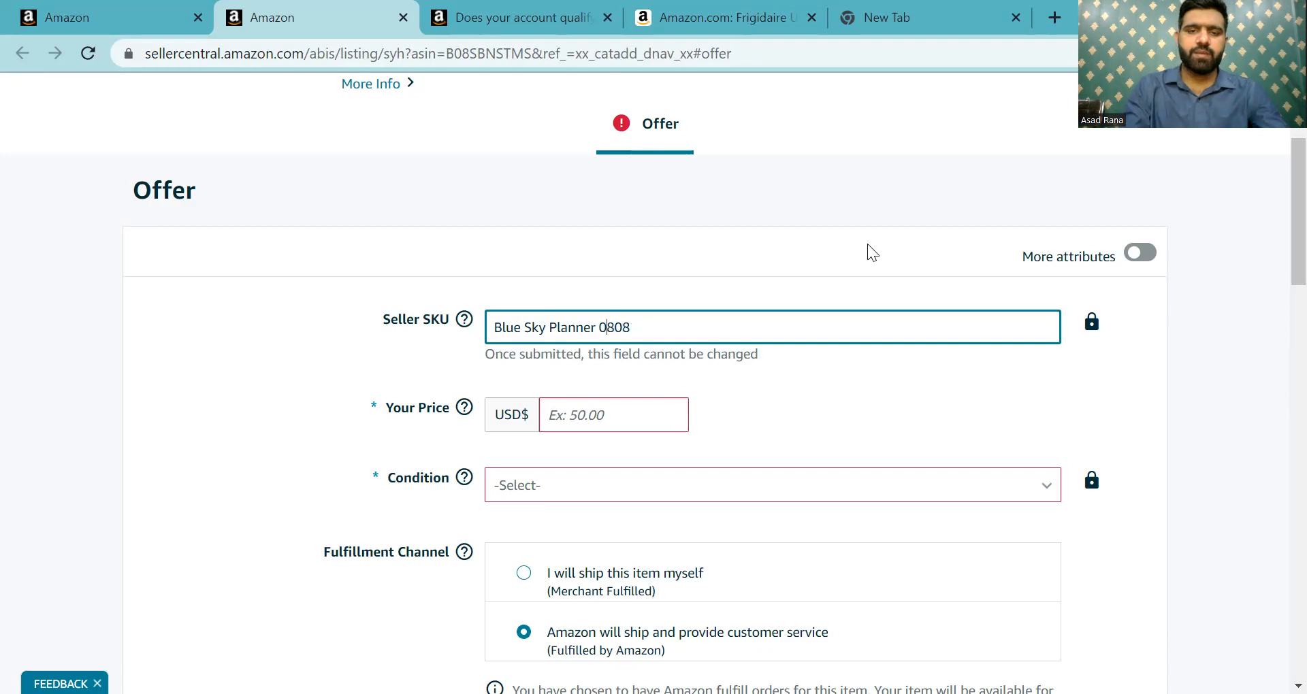
- Try 05 and 15 in place of the first 08 in the Seller SKU and set it back to 08
key("BackSpace")
type("5")
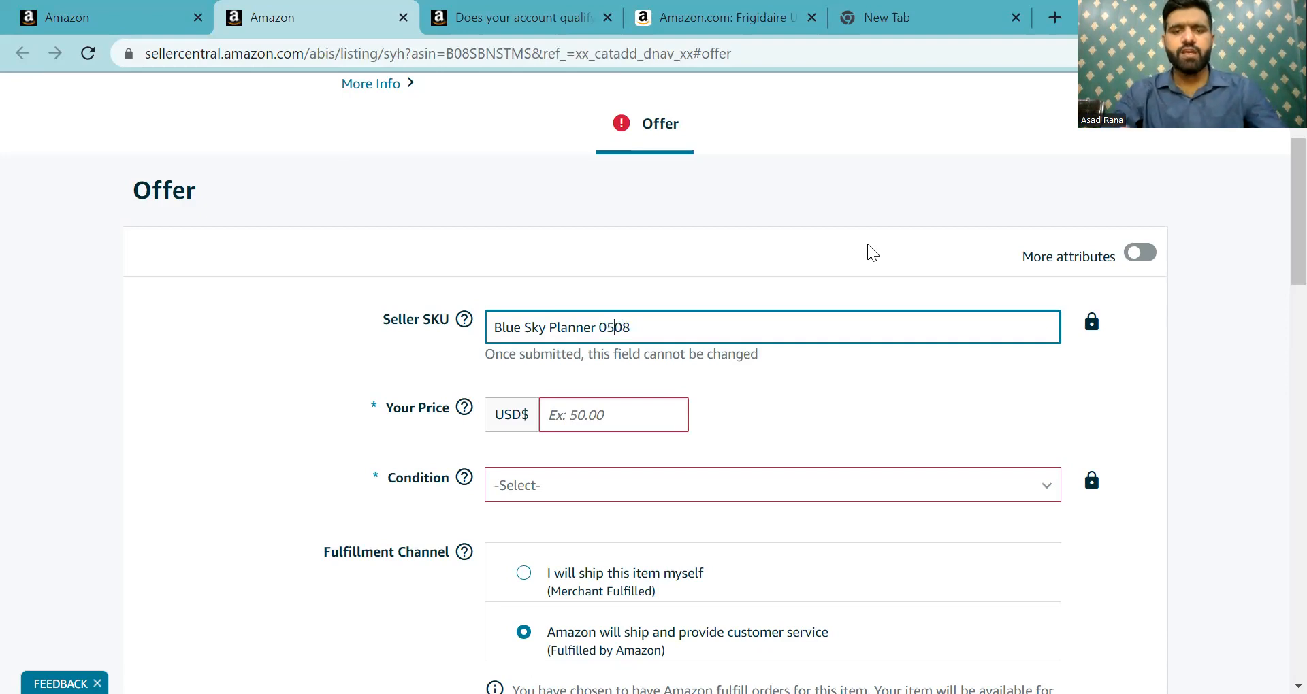
key("BackSpace")
key("BackSpace")
type("15")
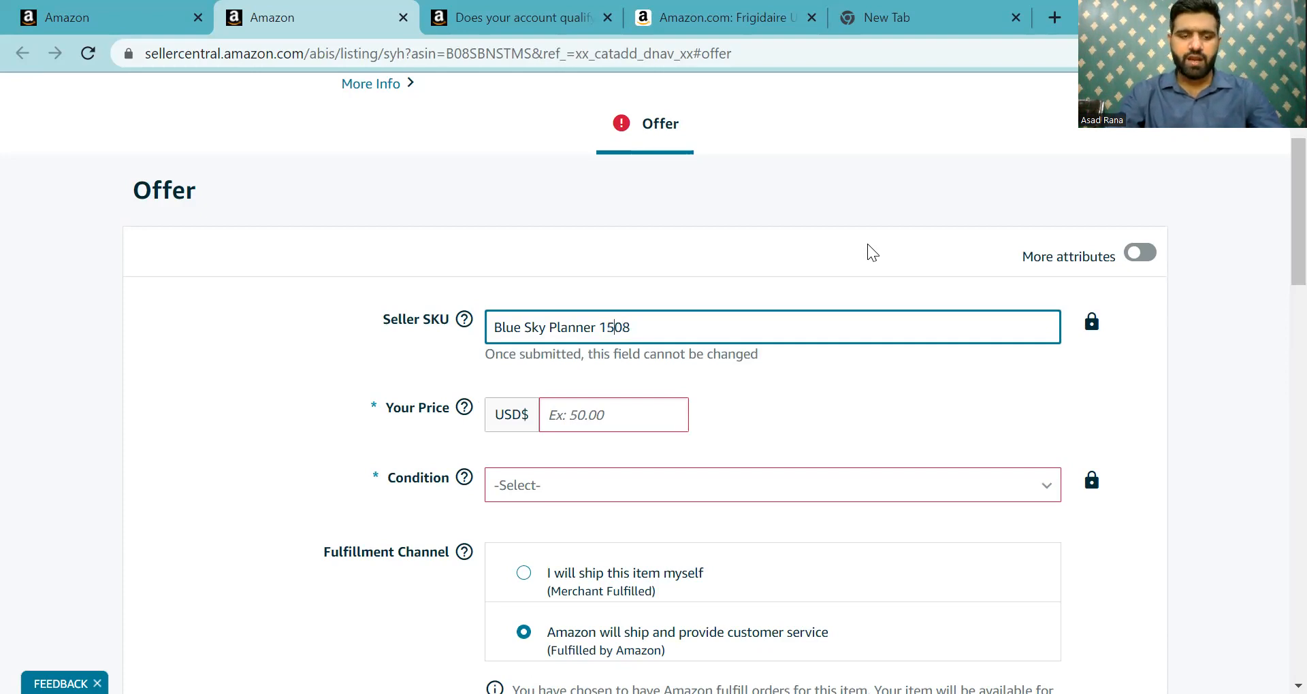
key("shift+Left")
key("shift+Left")
type("08")
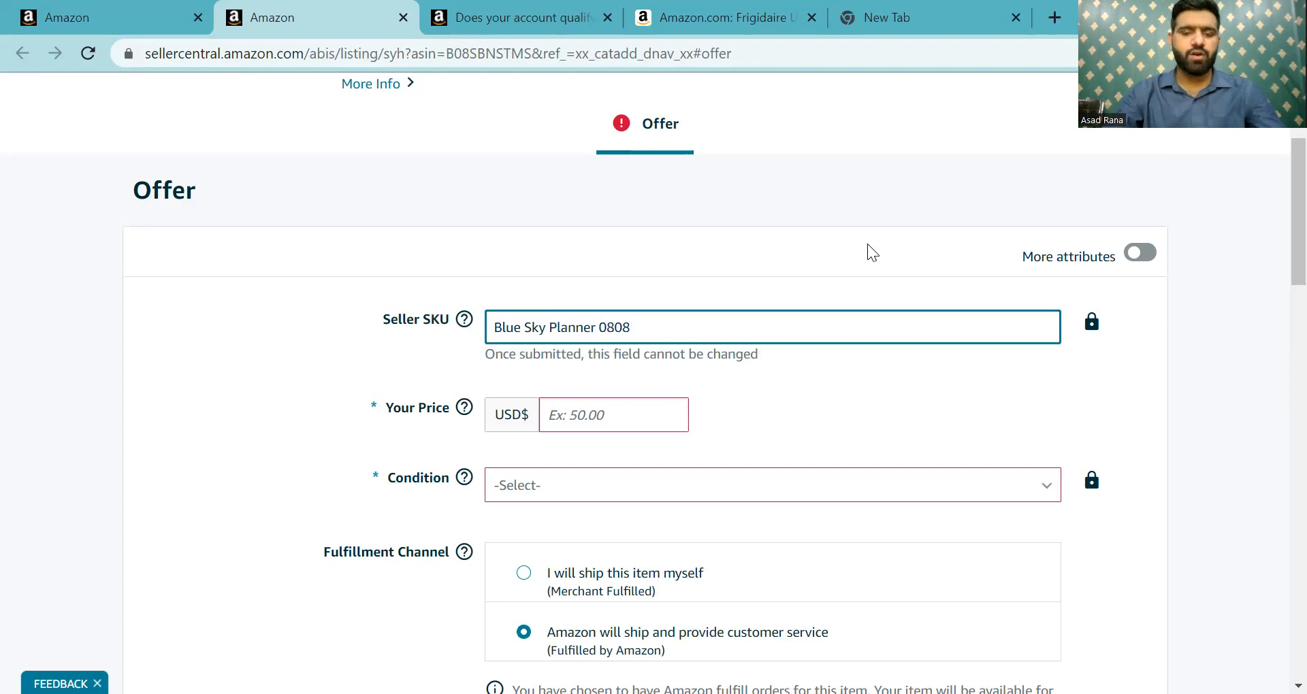
- Complete the Seller SKU as "Blue Sky Planner 08082210" by adding the year 22 and the number 10
type("22")
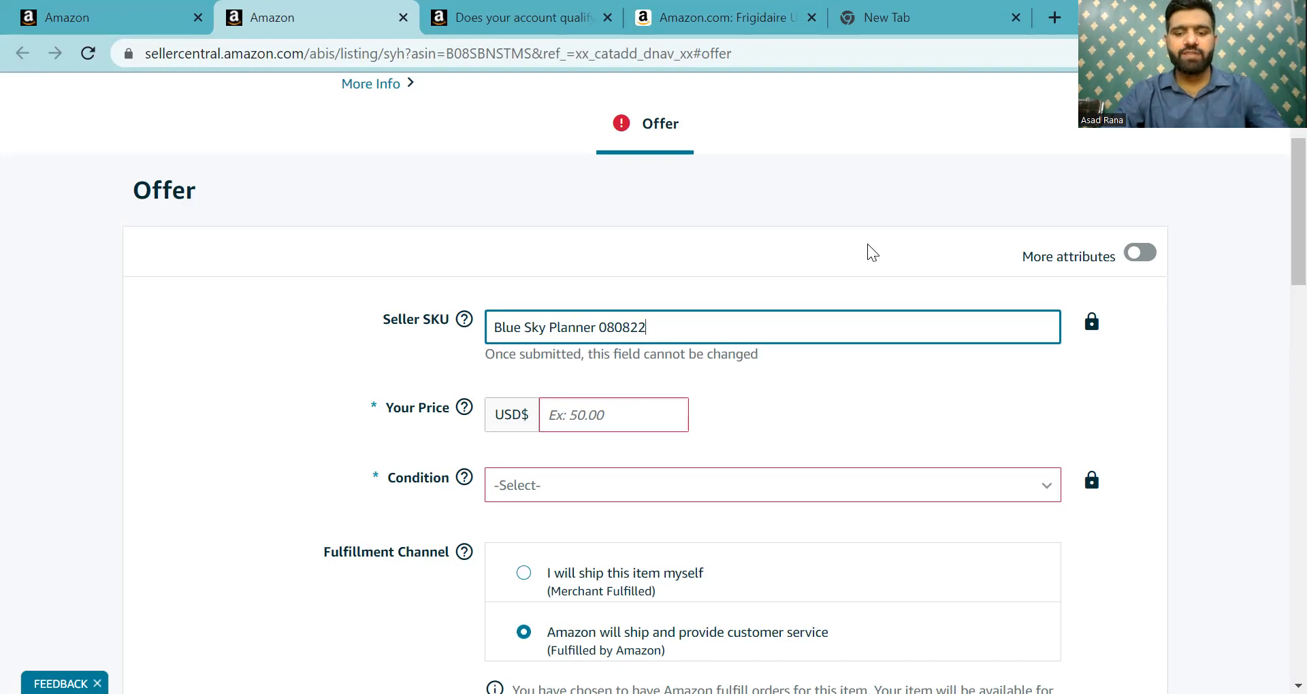
type("05")
key("BackSpace")
key("BackSpace")
type("10")
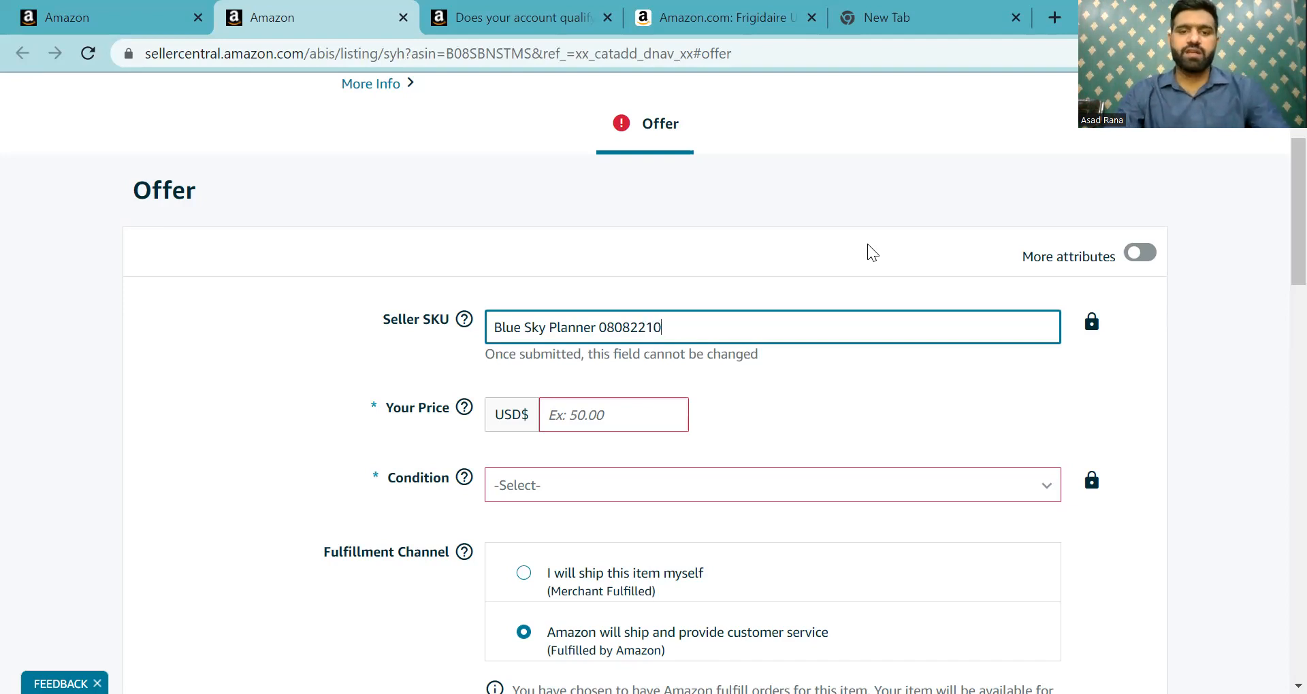
left_click(637, 497)
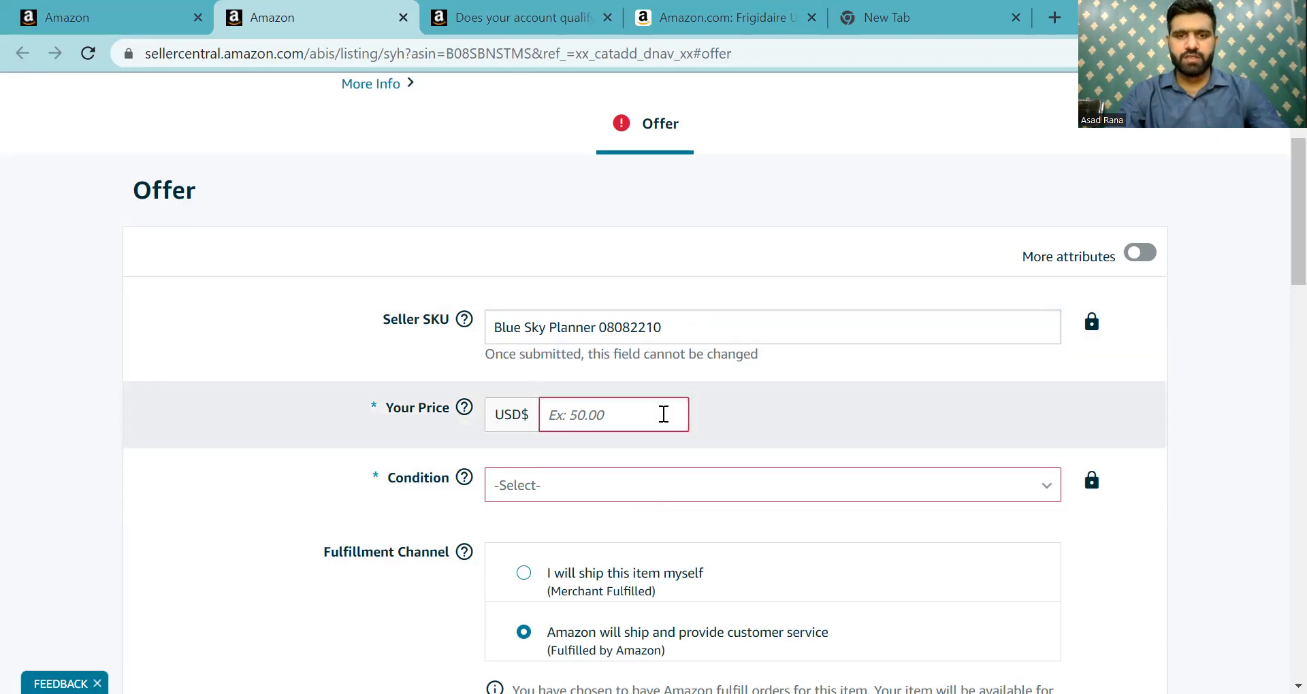
- Open the planner's listing on Amazon from the offer form to compare prices
left_click(663, 415)
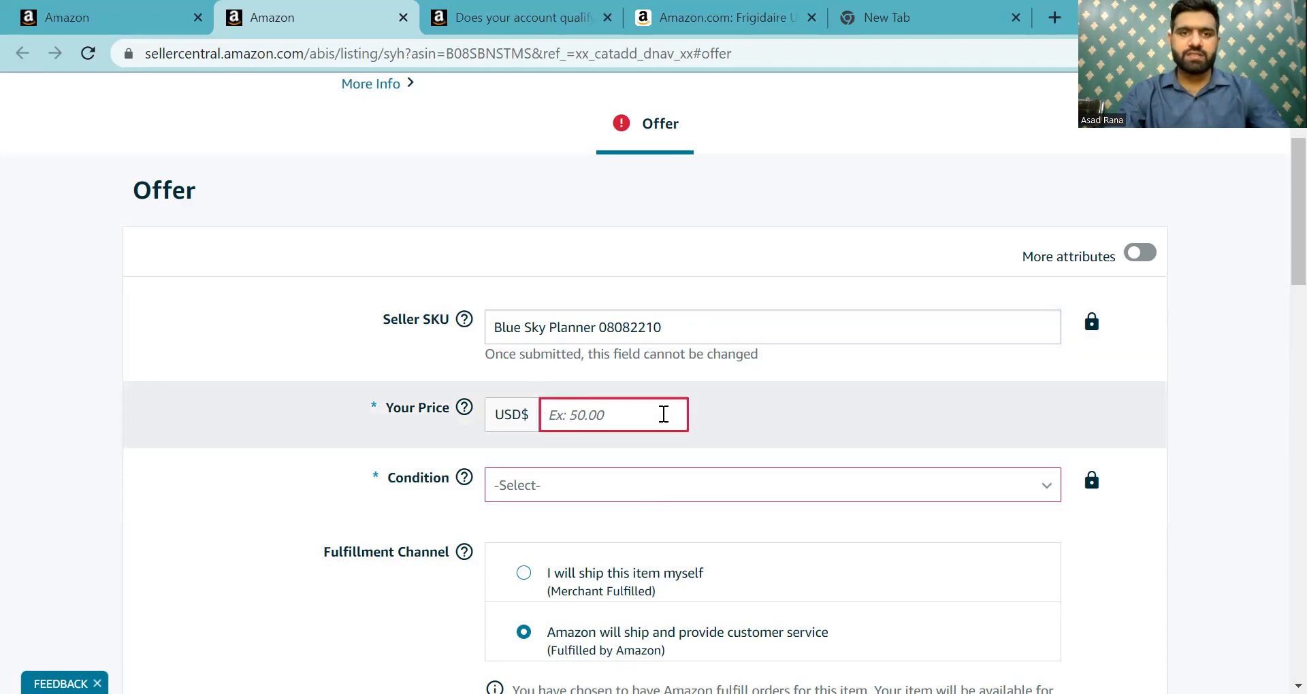
scroll(664, 414, "up", 3)
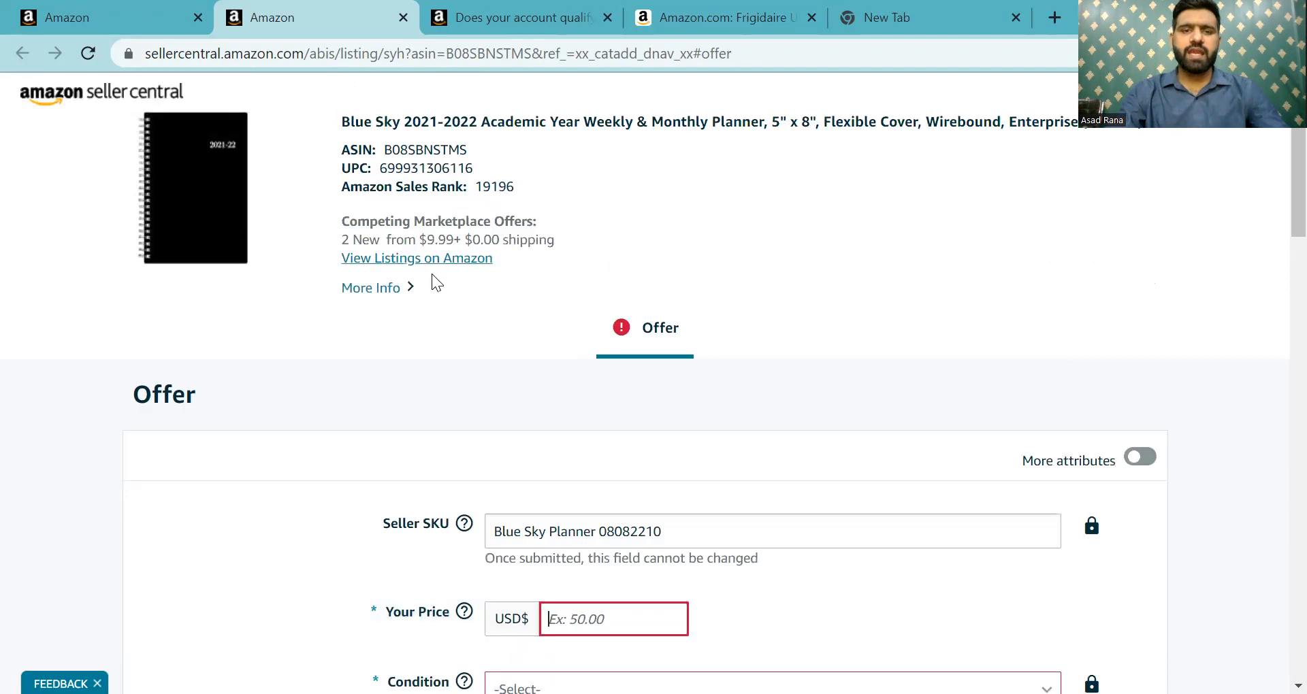
left_click(428, 259)
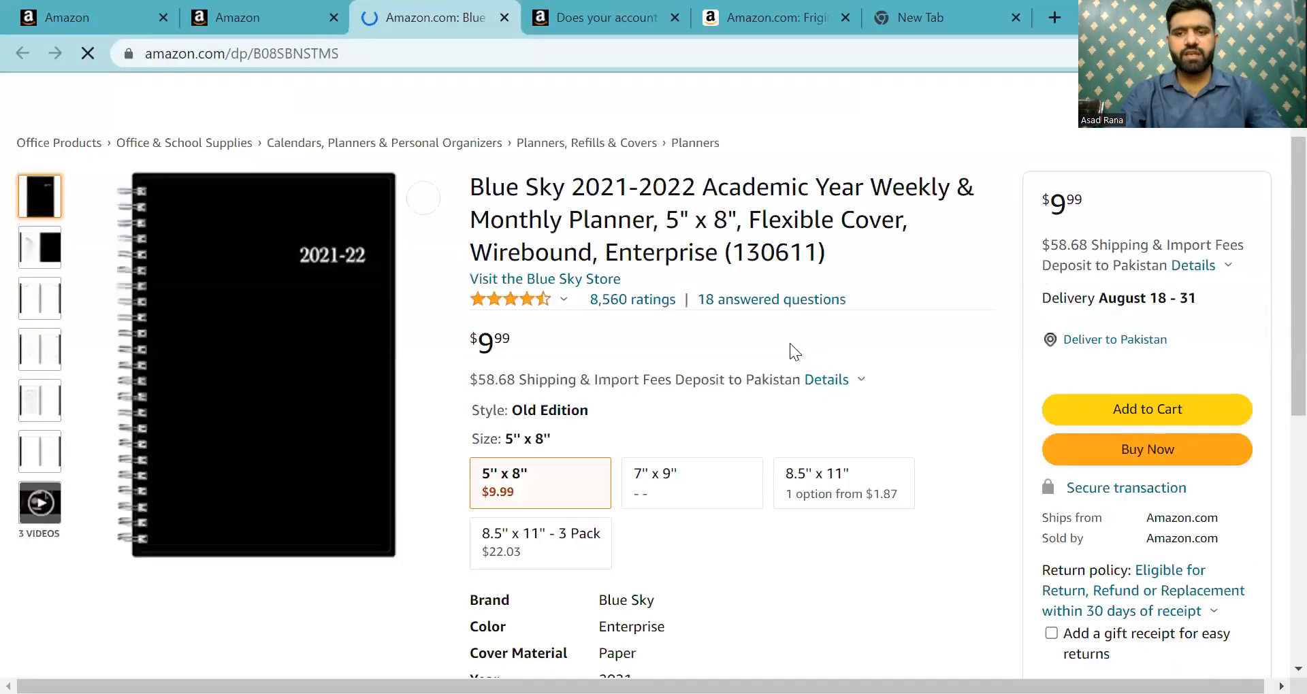
- Set the Amazon delivery location to US zip code 10003
left_click(185, 103)
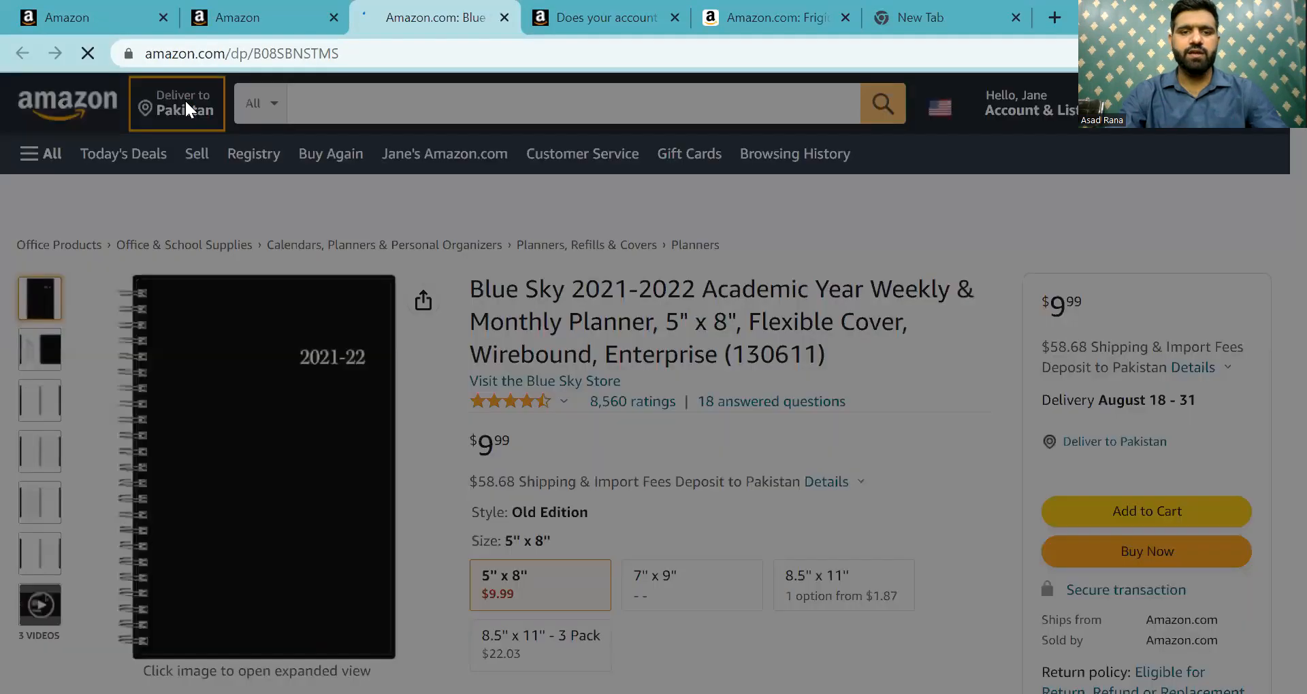
left_click(669, 404)
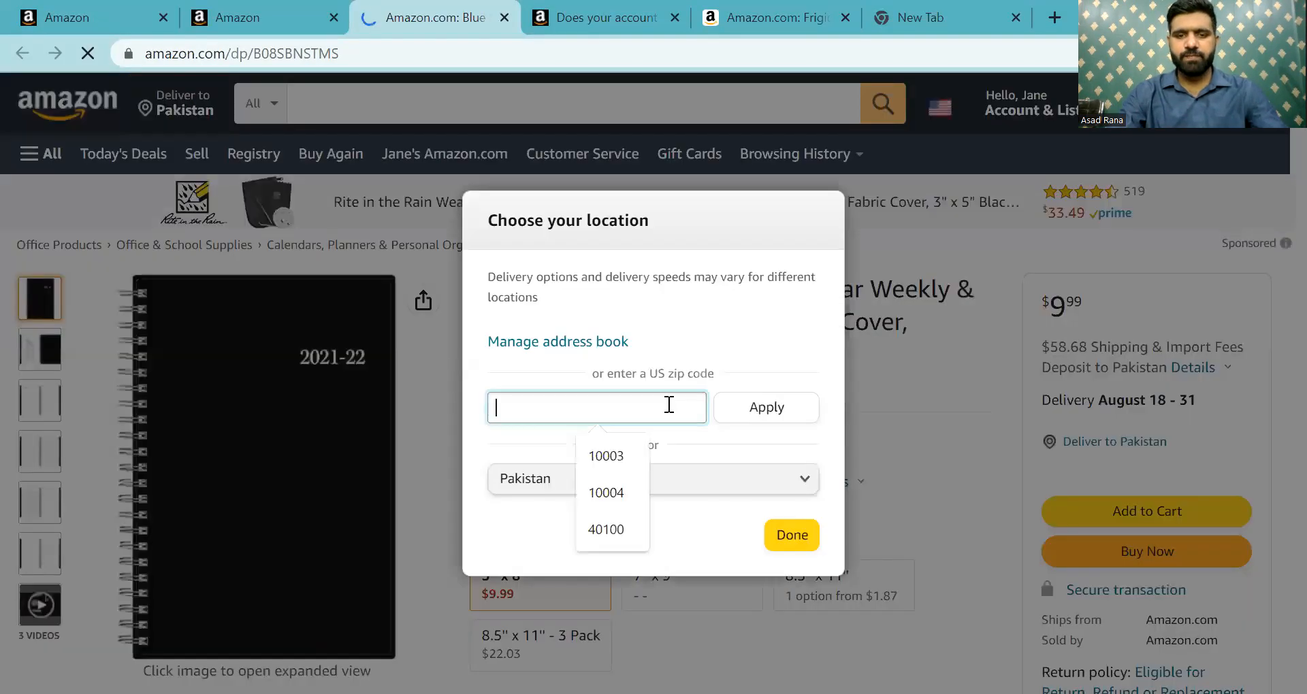
type("1000")
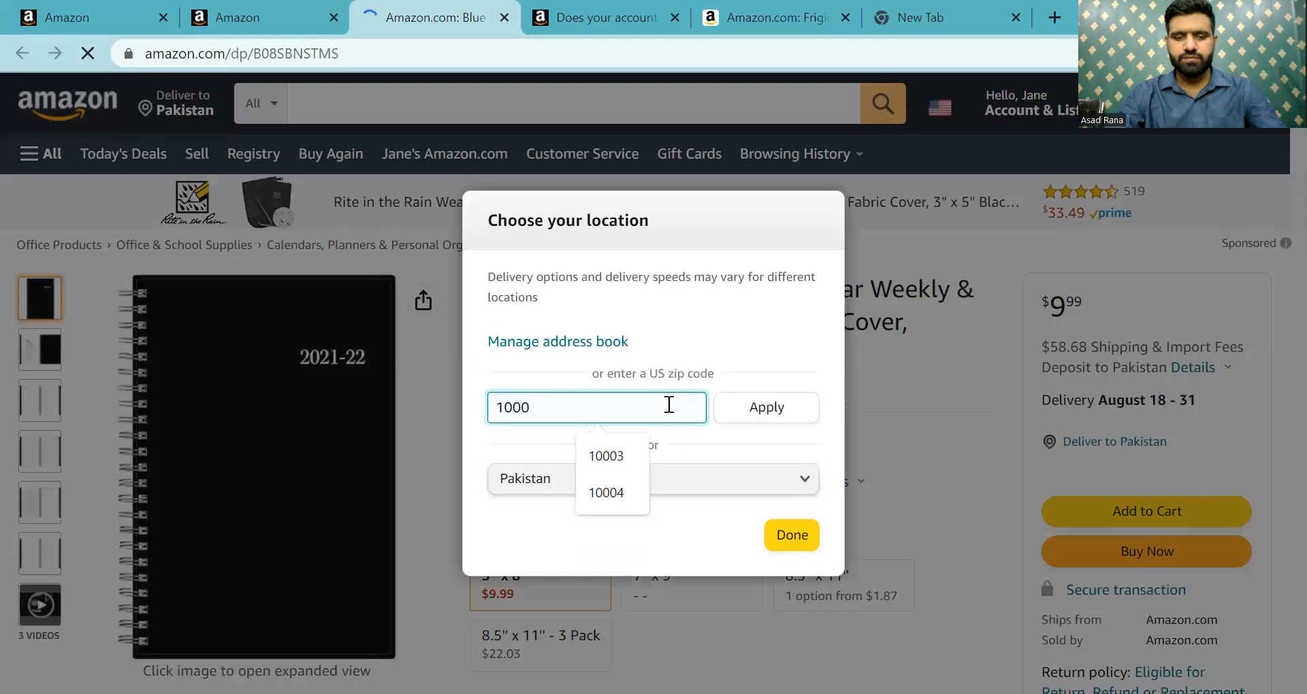
type("3")
left_click(731, 408)
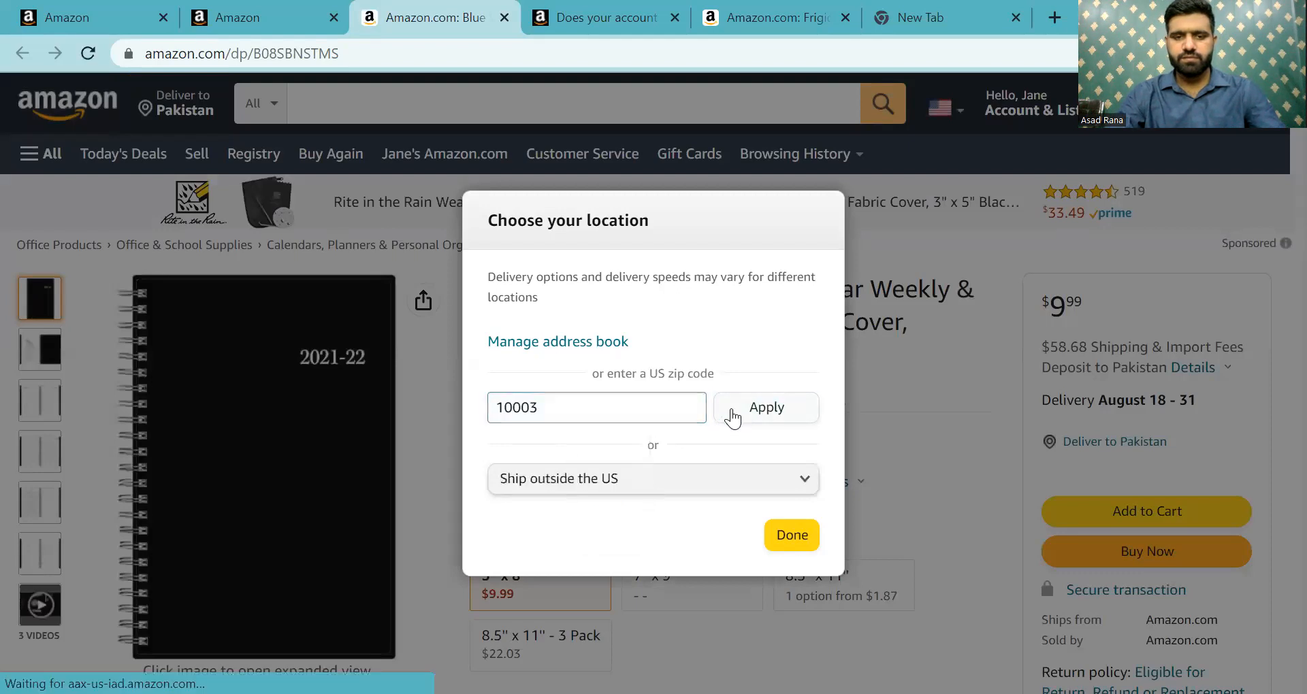
left_click(800, 563)
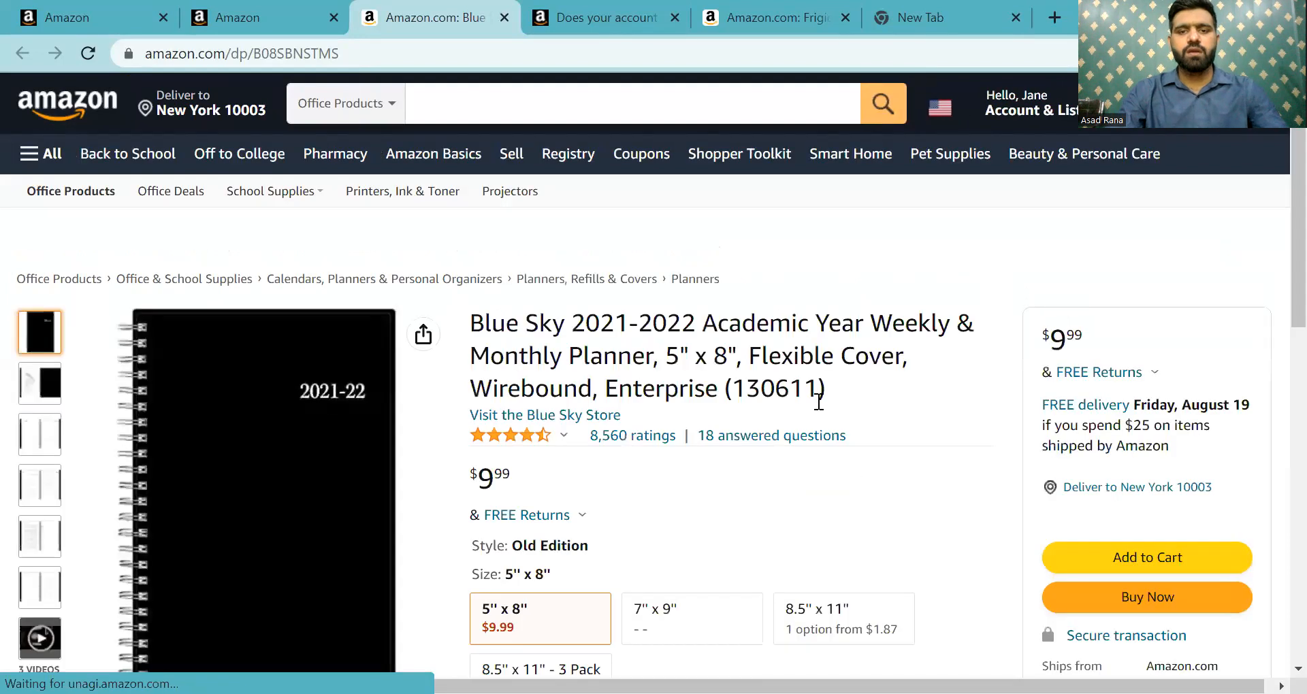
- Check the planner's competing offers on its Amazon listing and set Your Price to 16.99 USD in the offer form
scroll(1010, 392, "down", 3)
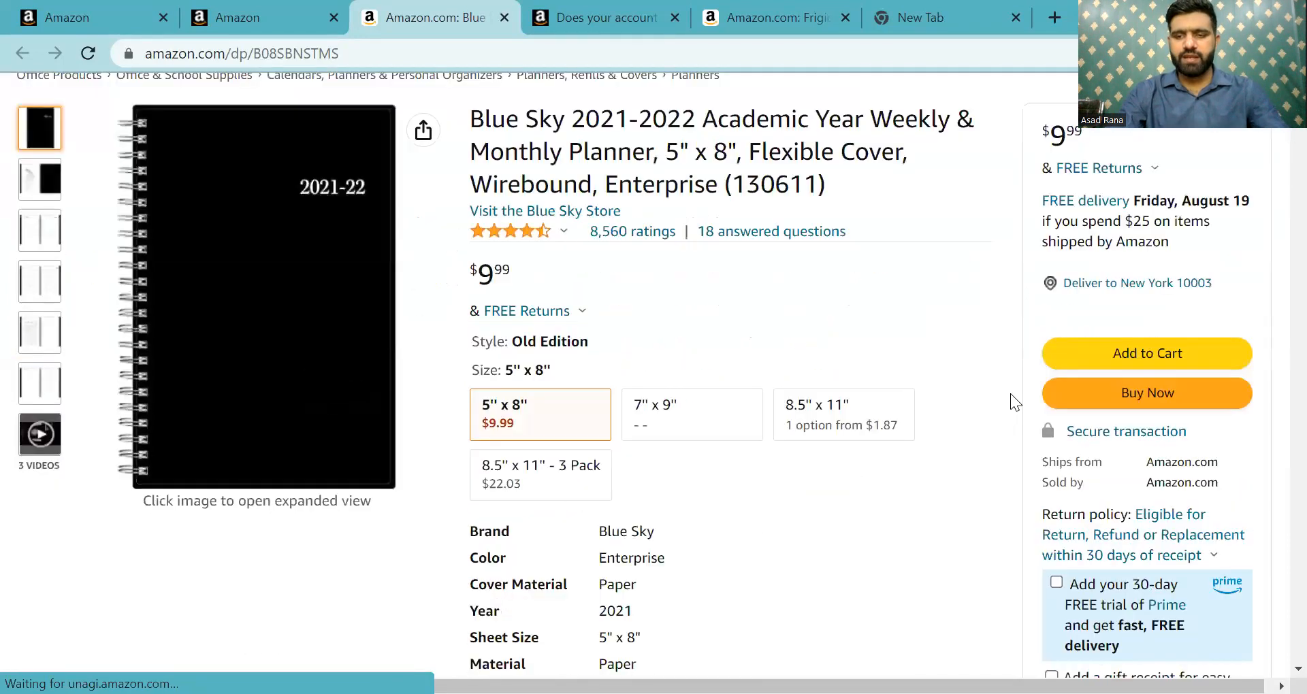
scroll(1012, 394, "down", 10)
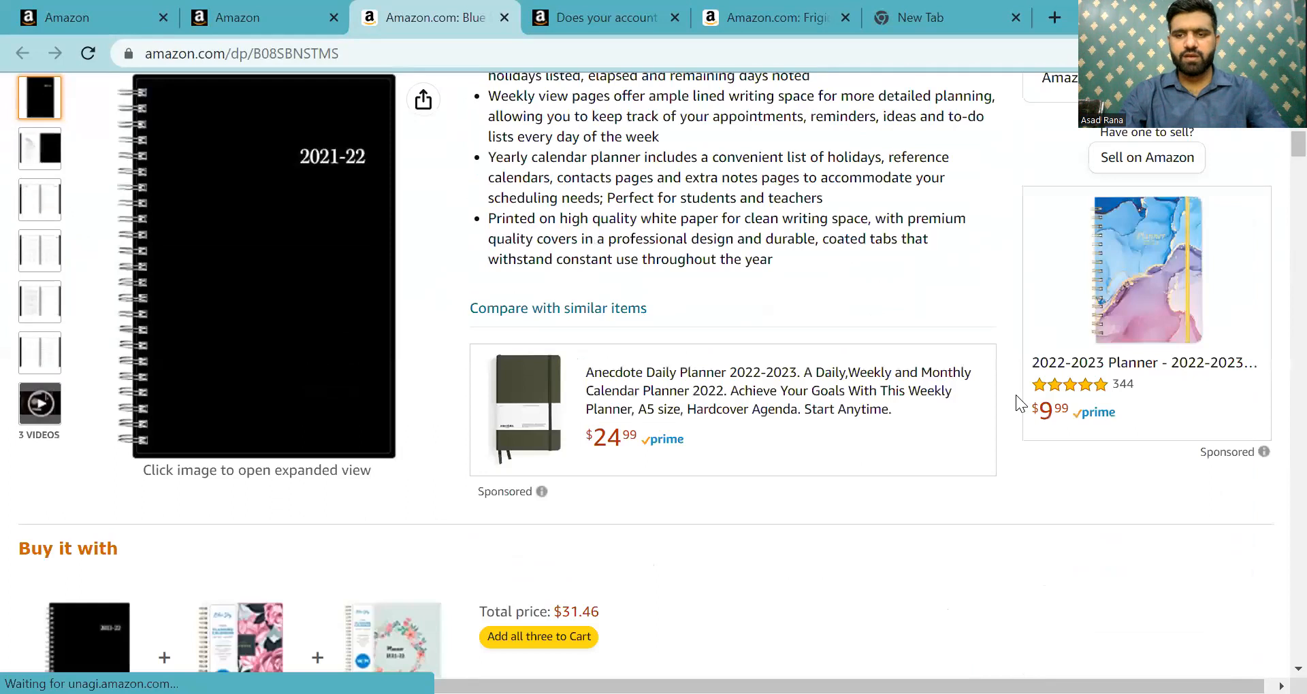
scroll(1016, 403, "up", 4)
scroll(467, 243, "up", 1)
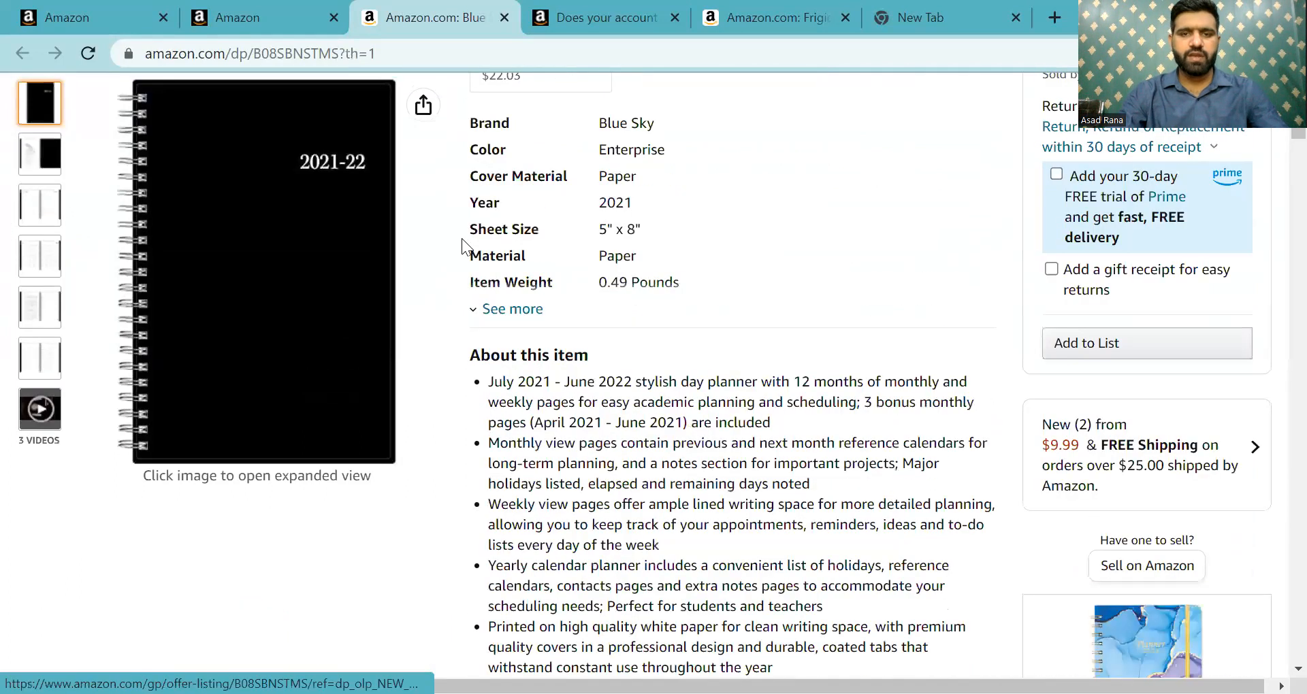
left_click(284, 10)
scroll(735, 487, "down", 3)
left_click(588, 412)
type("16.99")
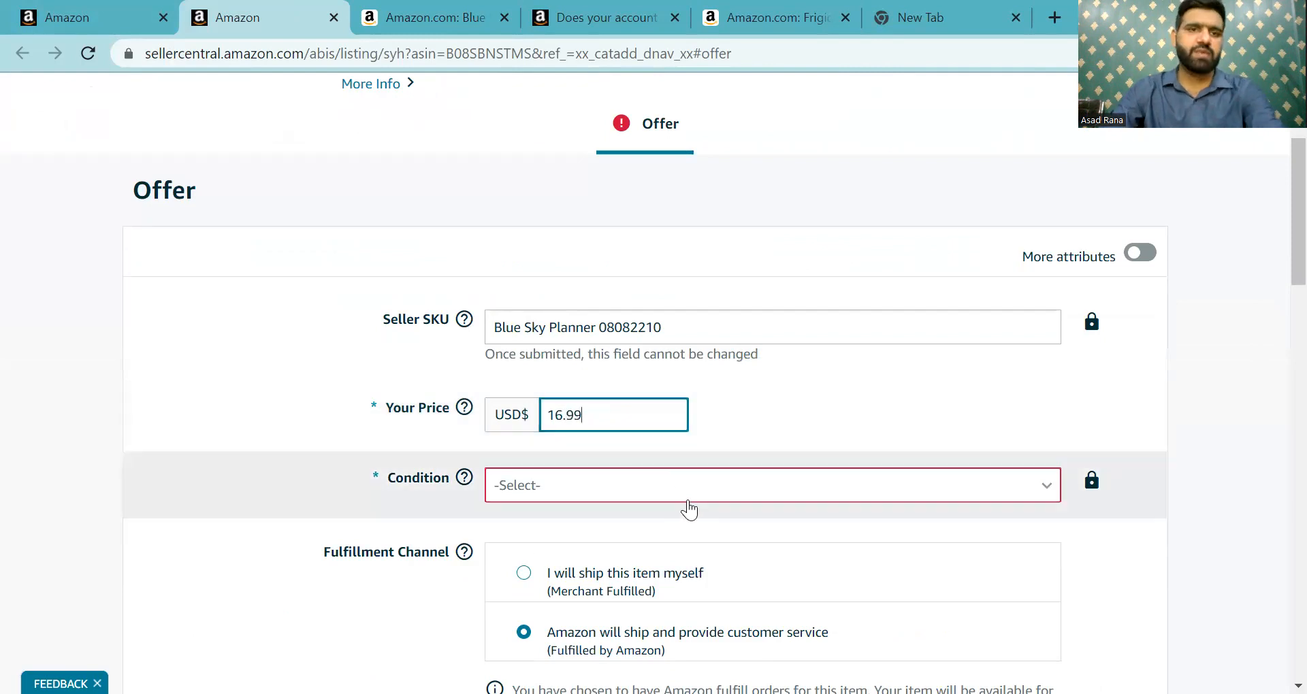
left_click(182, 333)
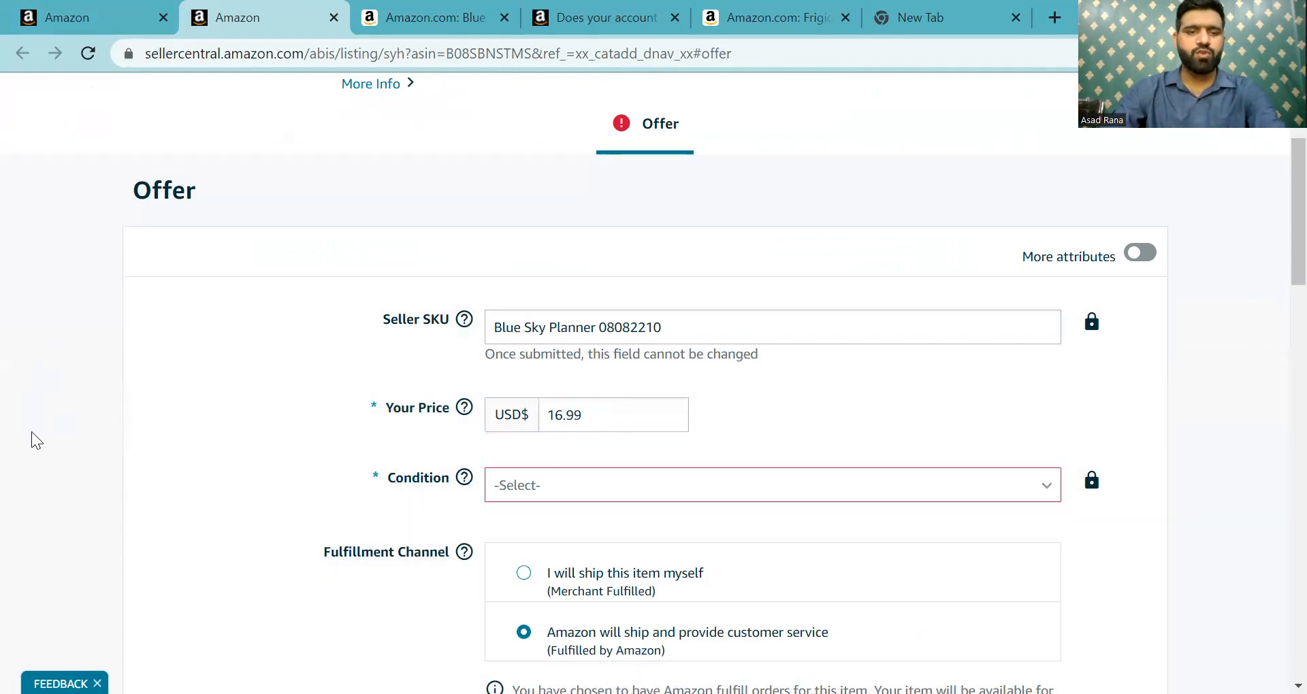
left_click(647, 420)
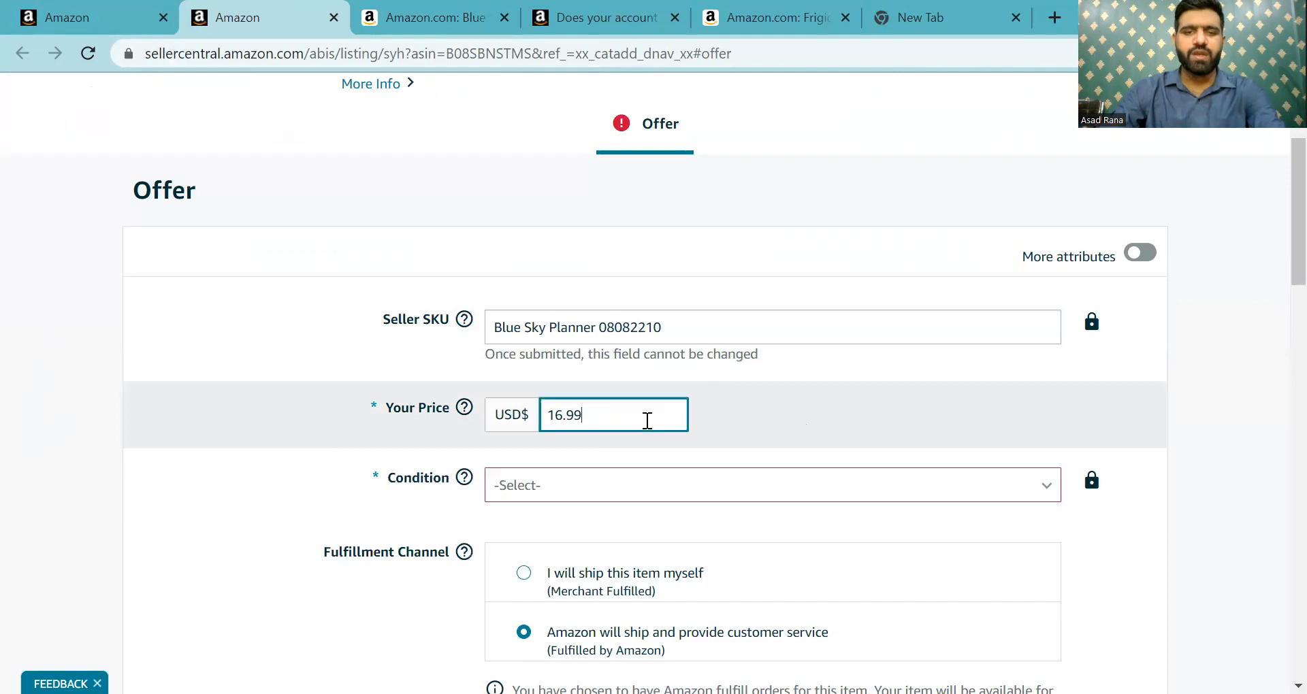
left_click(881, 428)
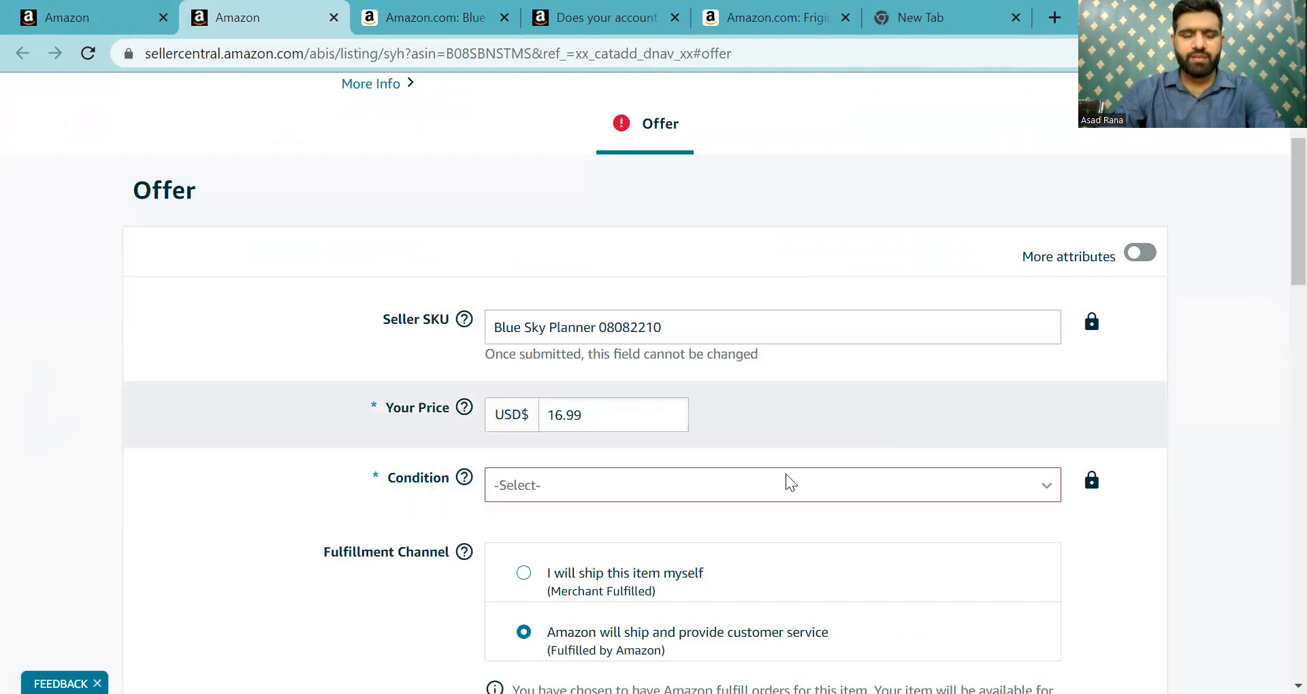
- Set the offer's condition to New and change Your Price to 18.99 USD
left_click(640, 485)
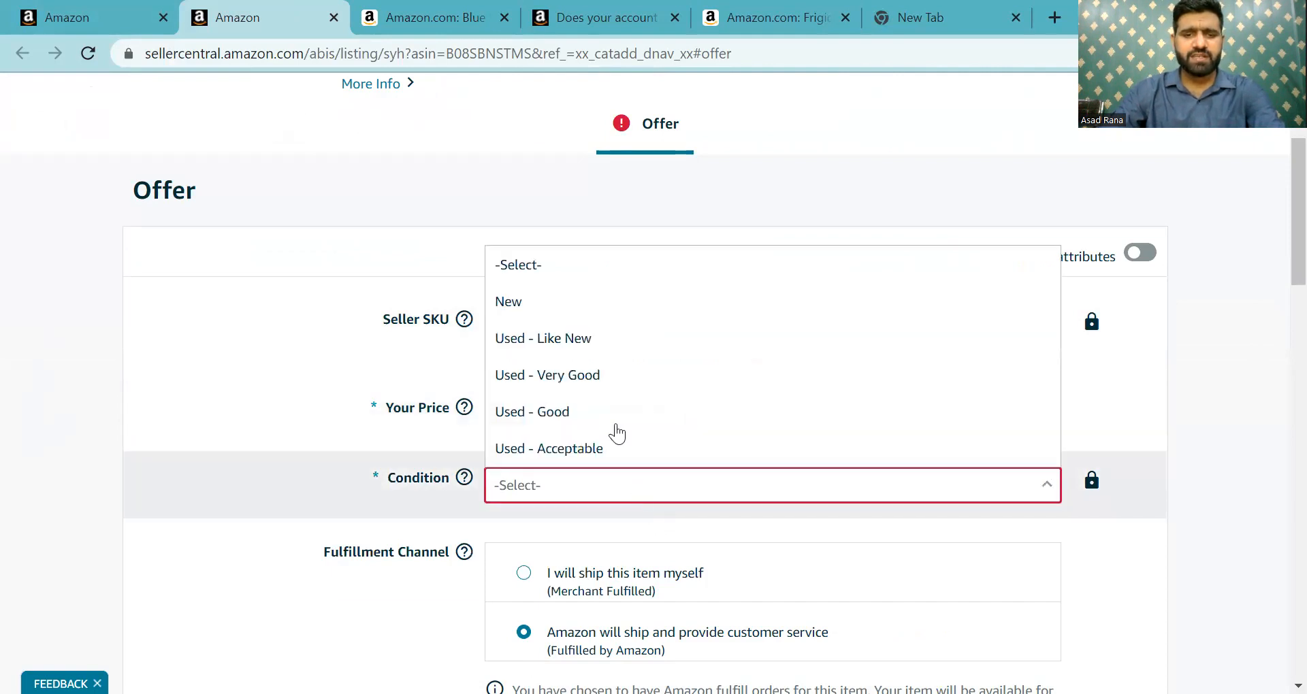
left_click(595, 303)
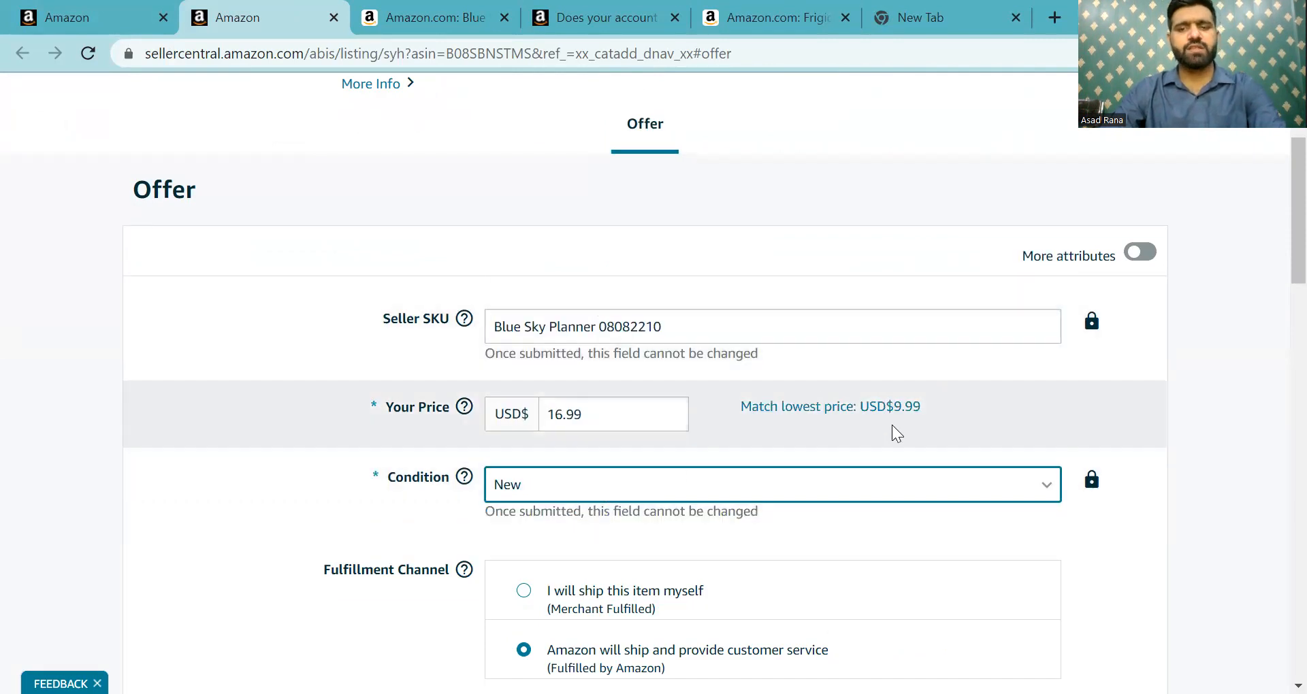
left_click(562, 414)
key("BackSpace")
key("BackSpace")
type("18")
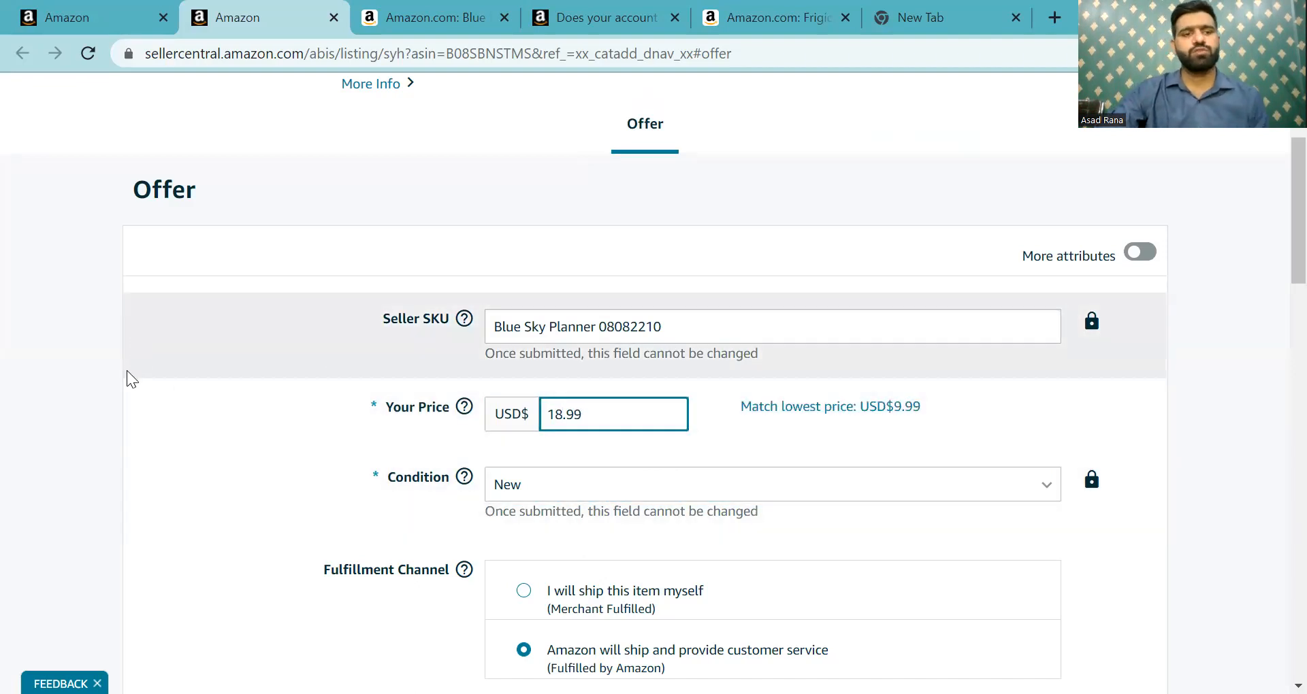
left_click(53, 357)
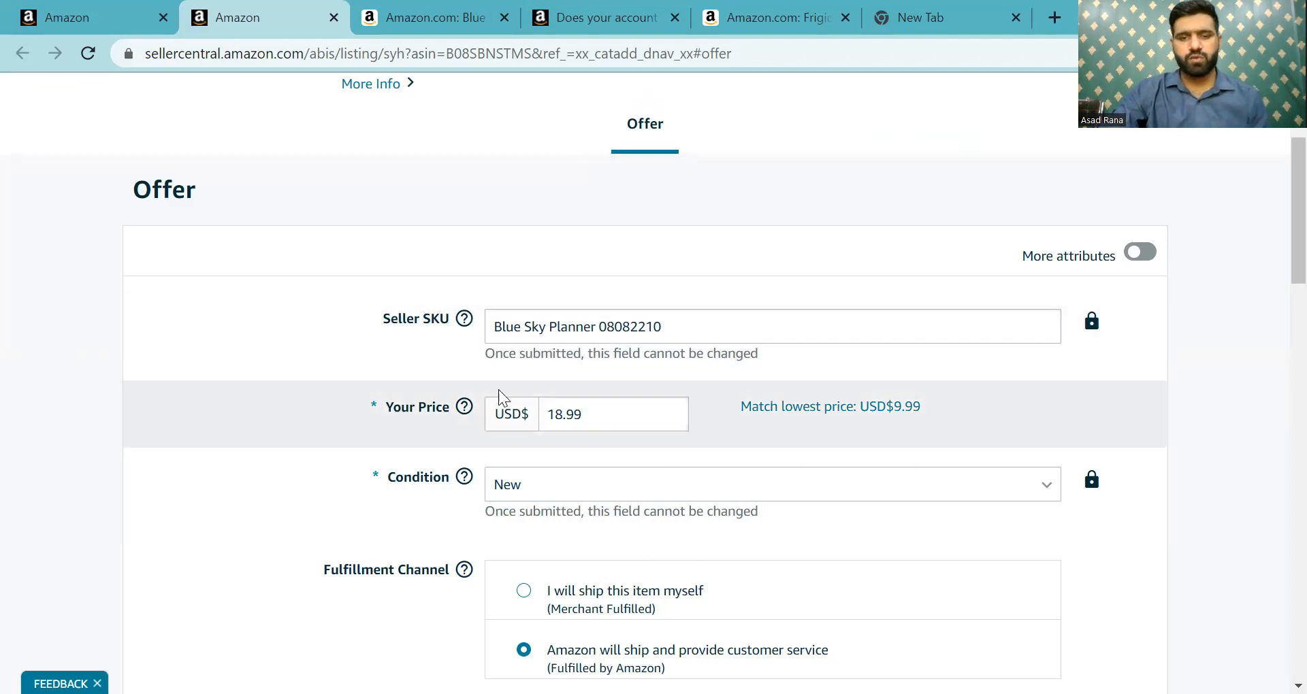
- Set the planner offer's fulfillment channel to merchant fulfilled (I will ship this item myself) and its quantity to 10
scroll(507, 401, "down", 2)
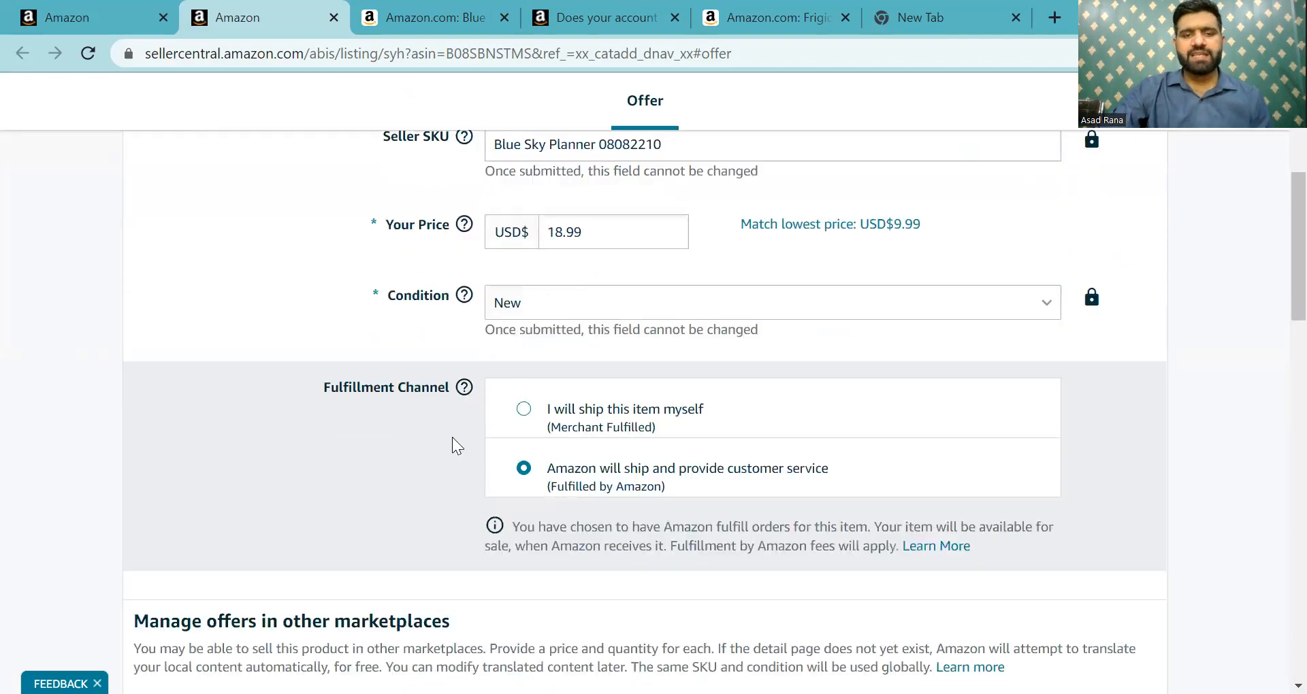
scroll(452, 442, "down", 2)
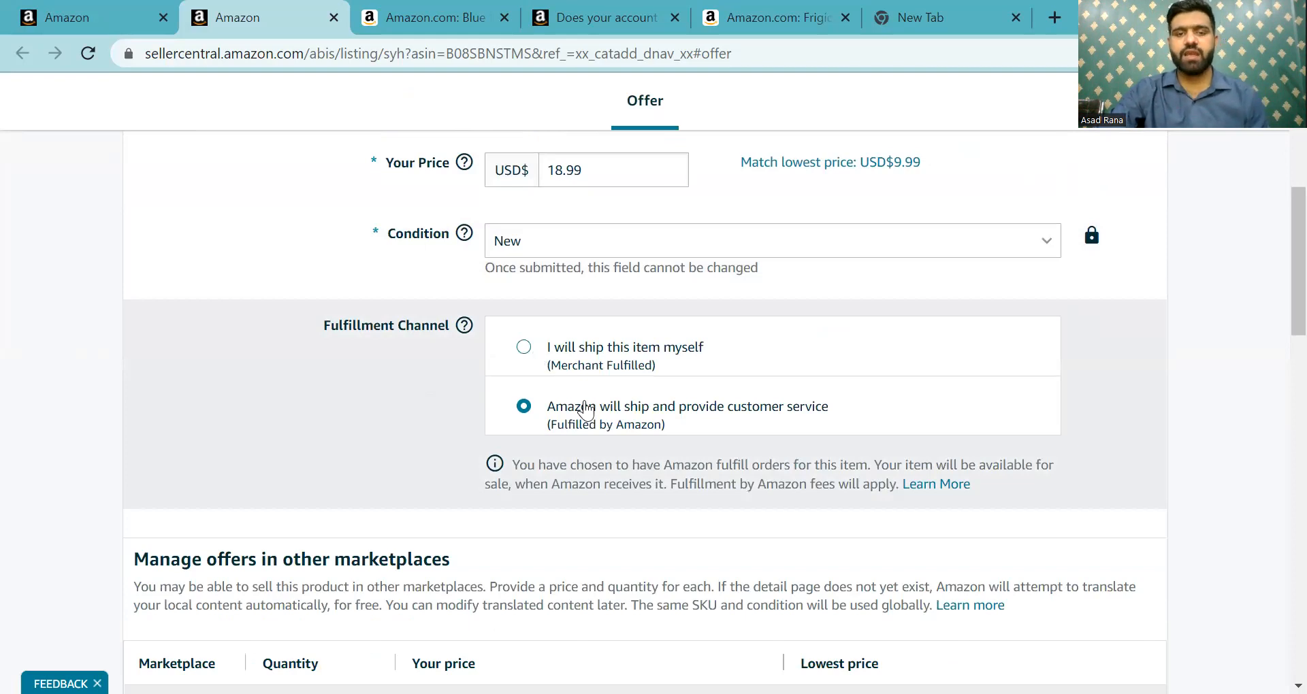
left_click(525, 349)
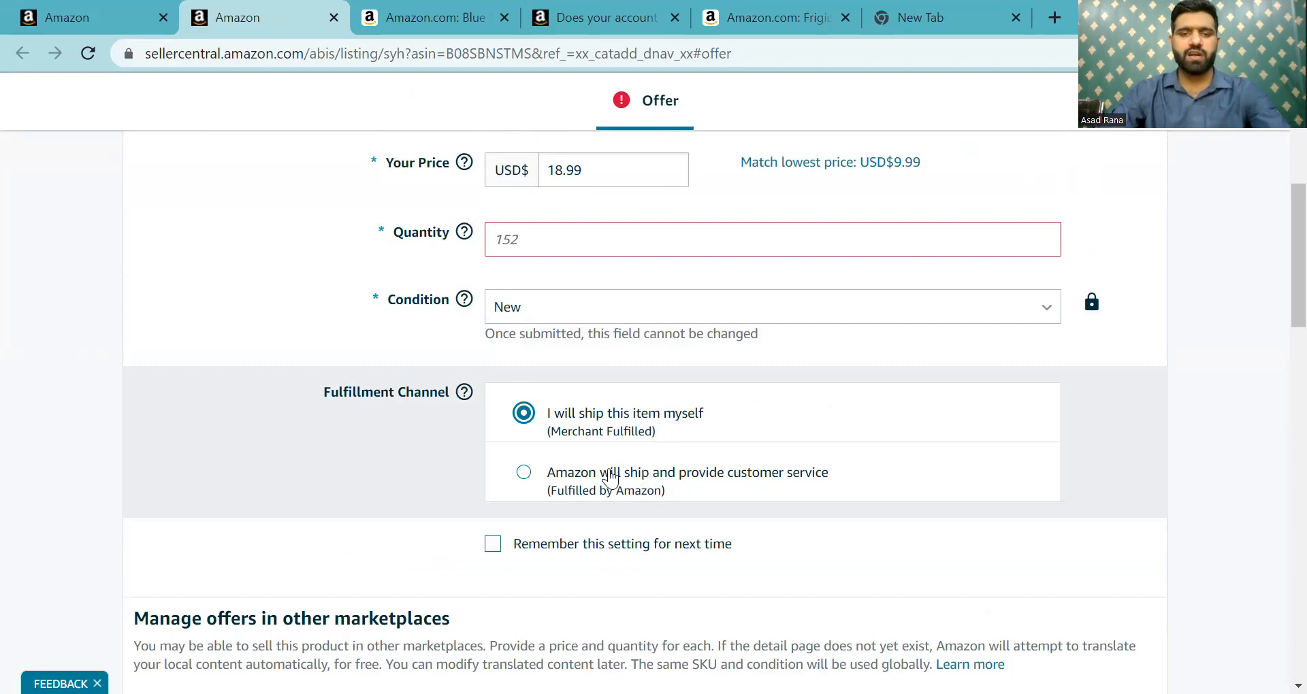
scroll(609, 478, "up", 3)
left_click(580, 481)
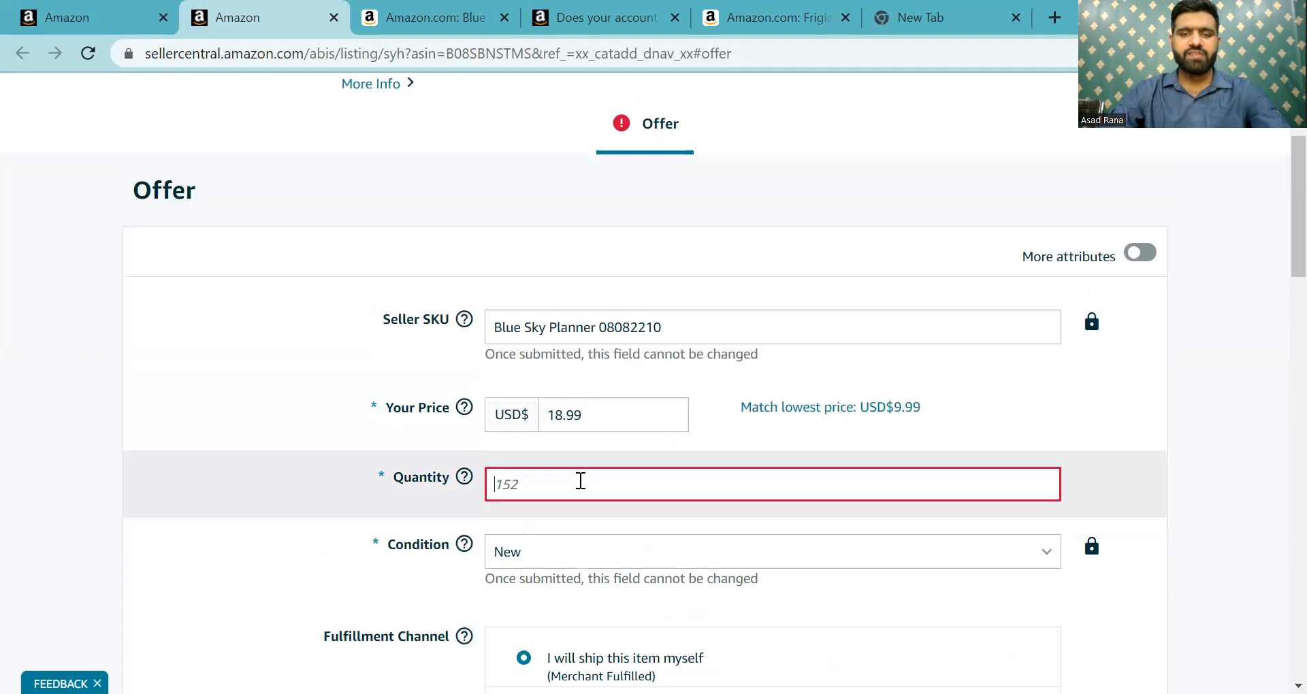
type("10")
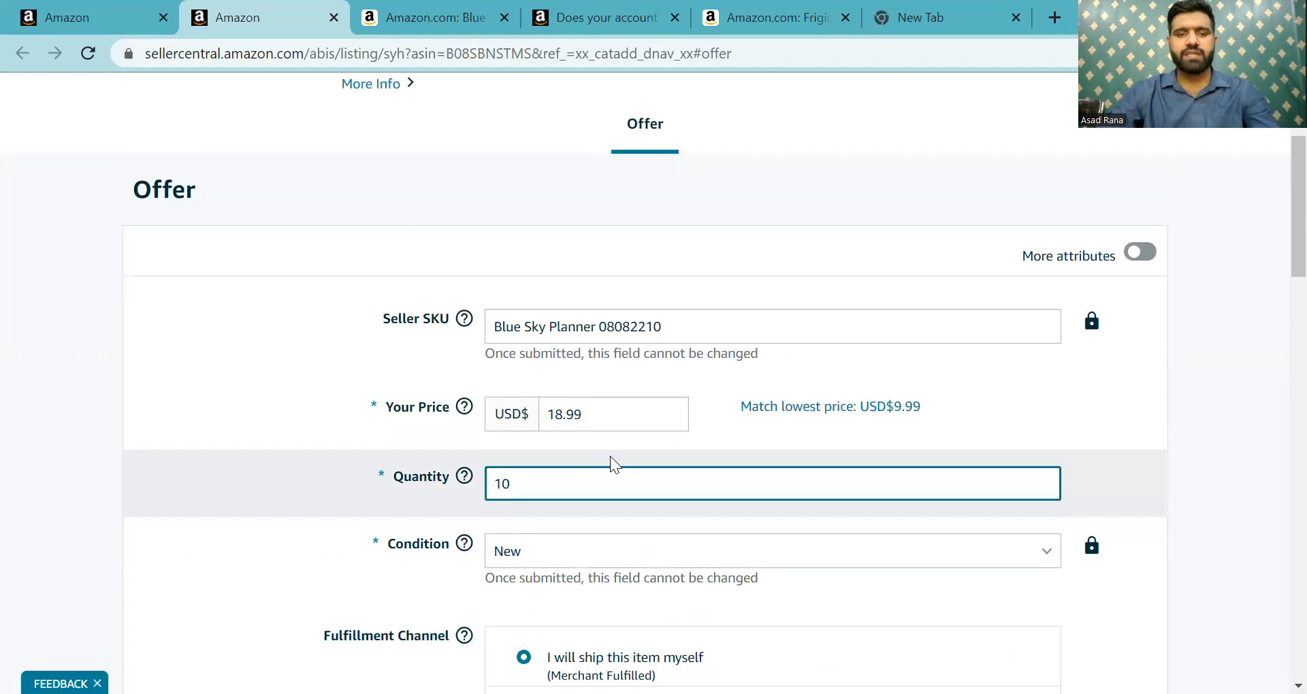
left_click(1205, 436)
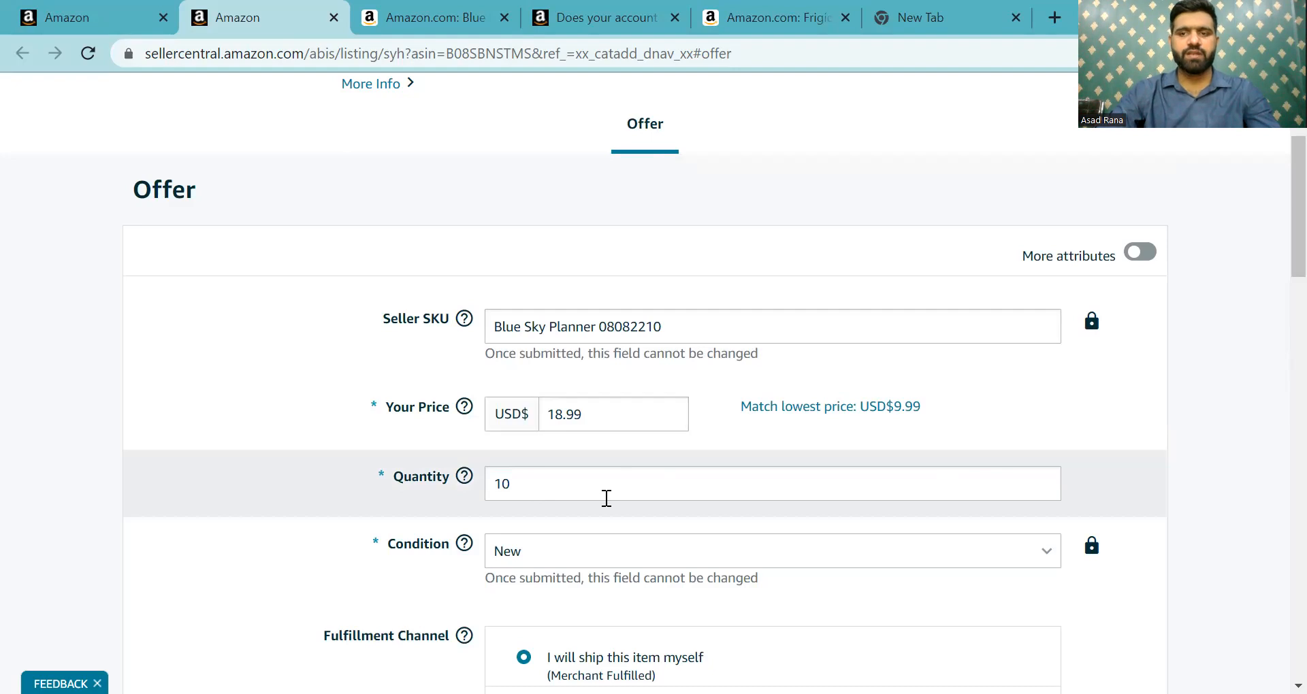
- Show the offer form's additional attributes and look over the added sale price and date fields
scroll(802, 443, "down", 2)
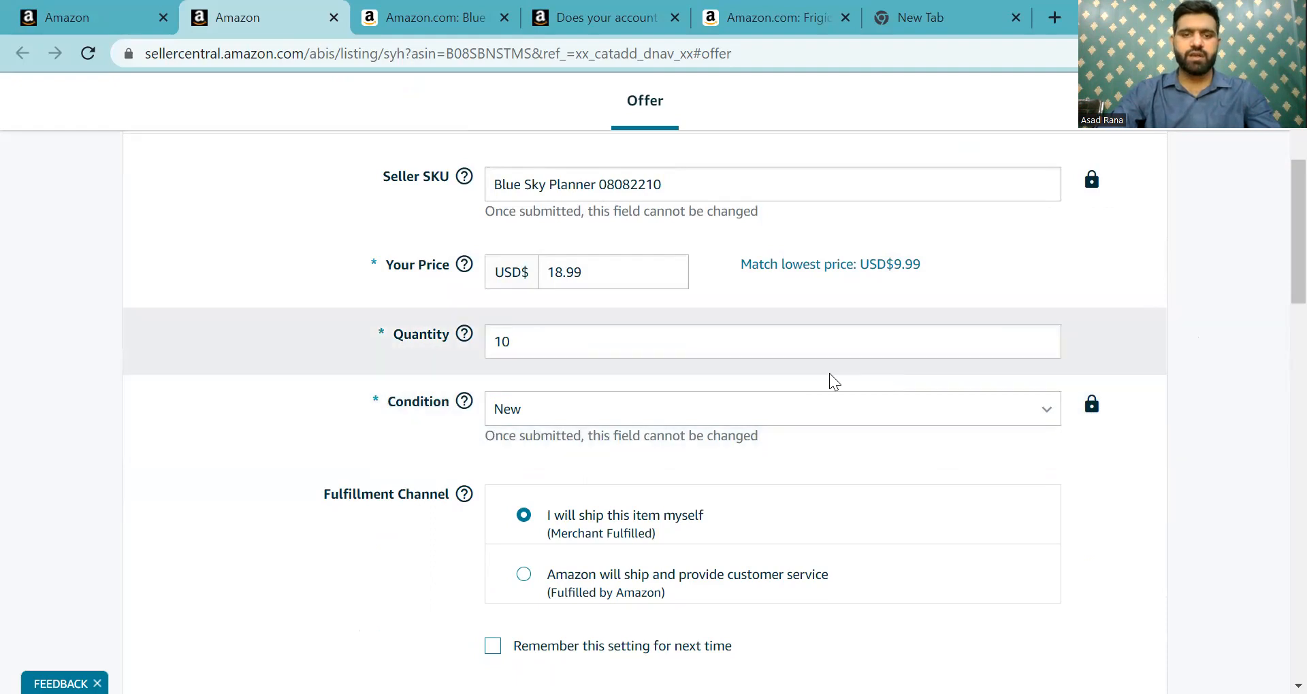
scroll(833, 402, "down", 3)
scroll(833, 397, "up", 6)
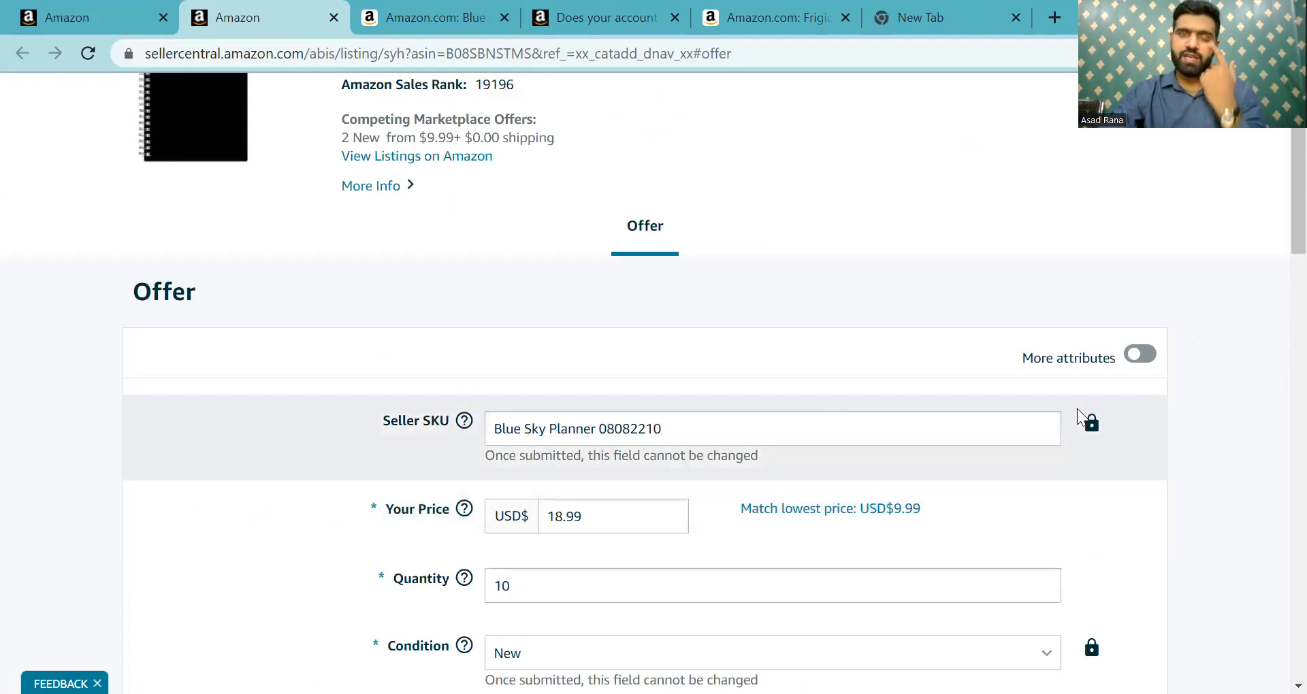
left_click(1140, 354)
scroll(864, 286, "down", 2)
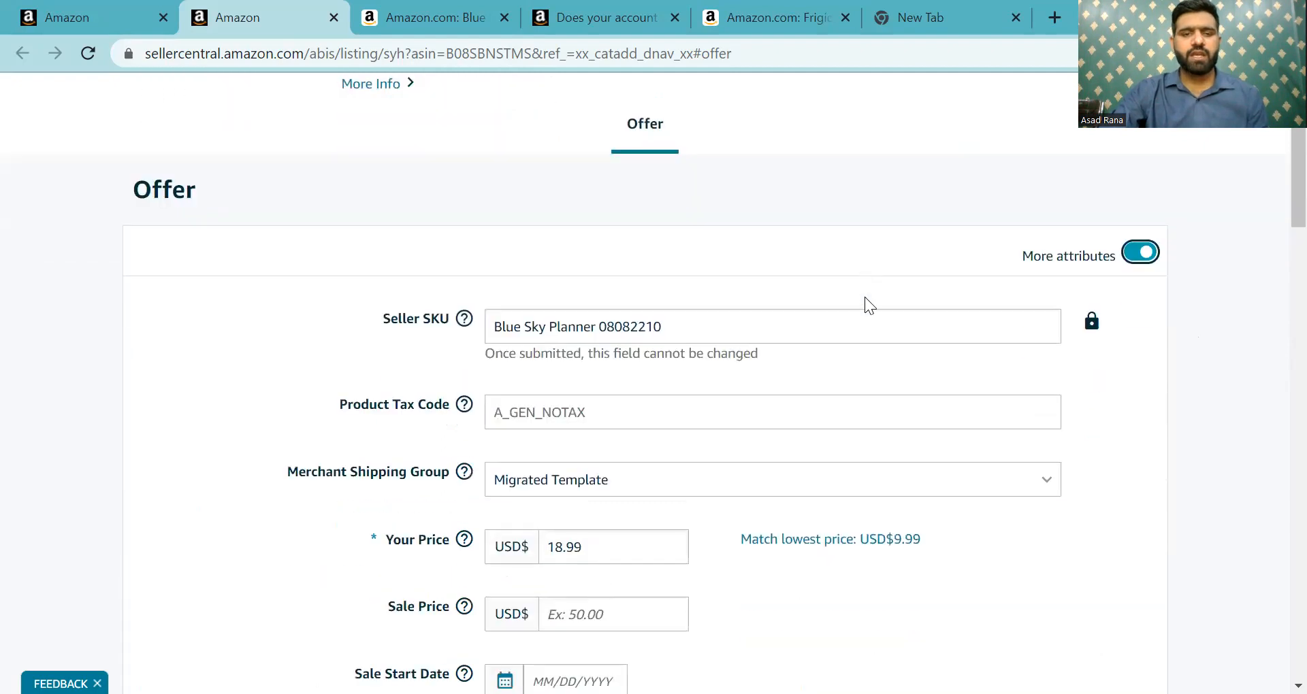
scroll(549, 424, "down", 3)
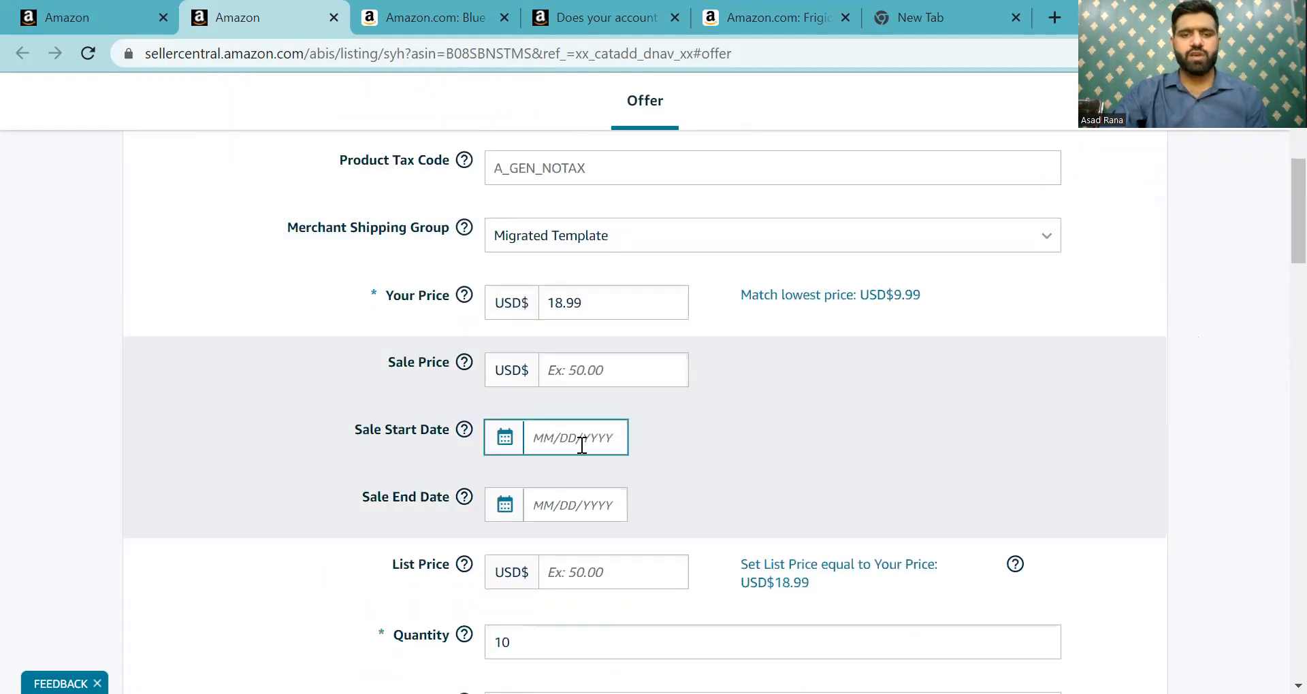
scroll(582, 444, "up", 1)
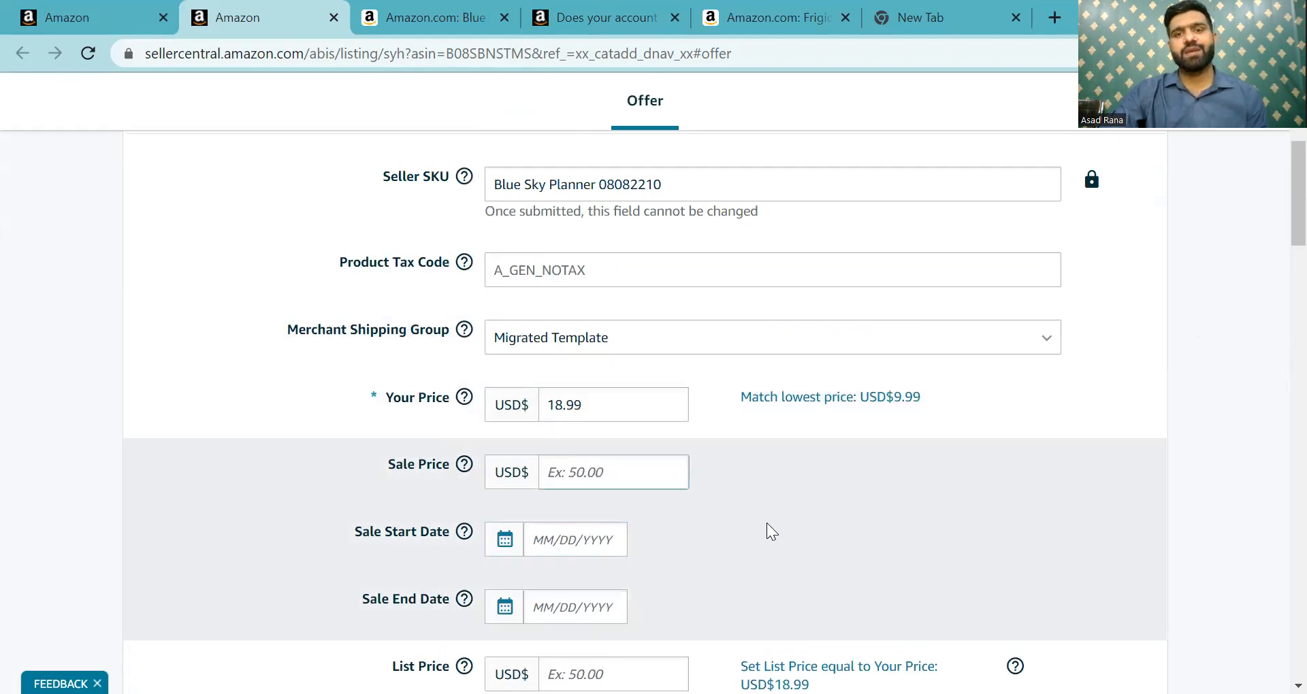
- Set the offer's Merchant Shipping Group to the Test template
left_click_drag(350, 328, 463, 333)
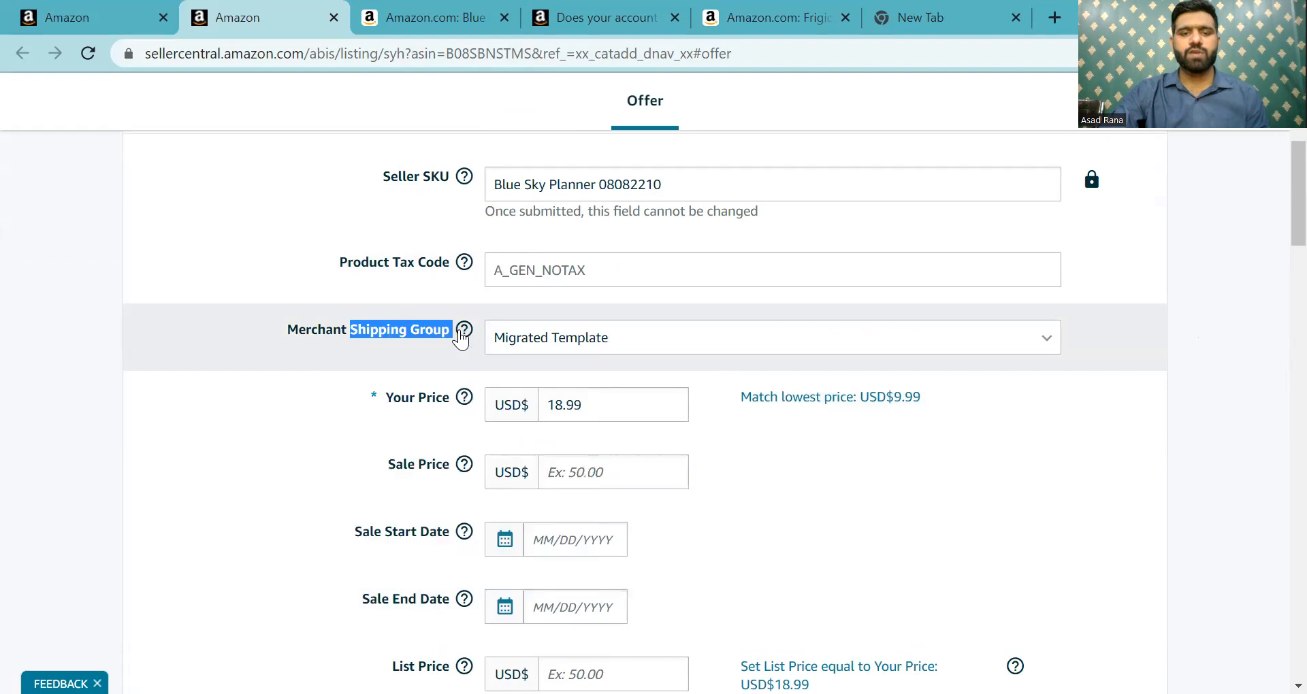
left_click(463, 332)
left_click(824, 340)
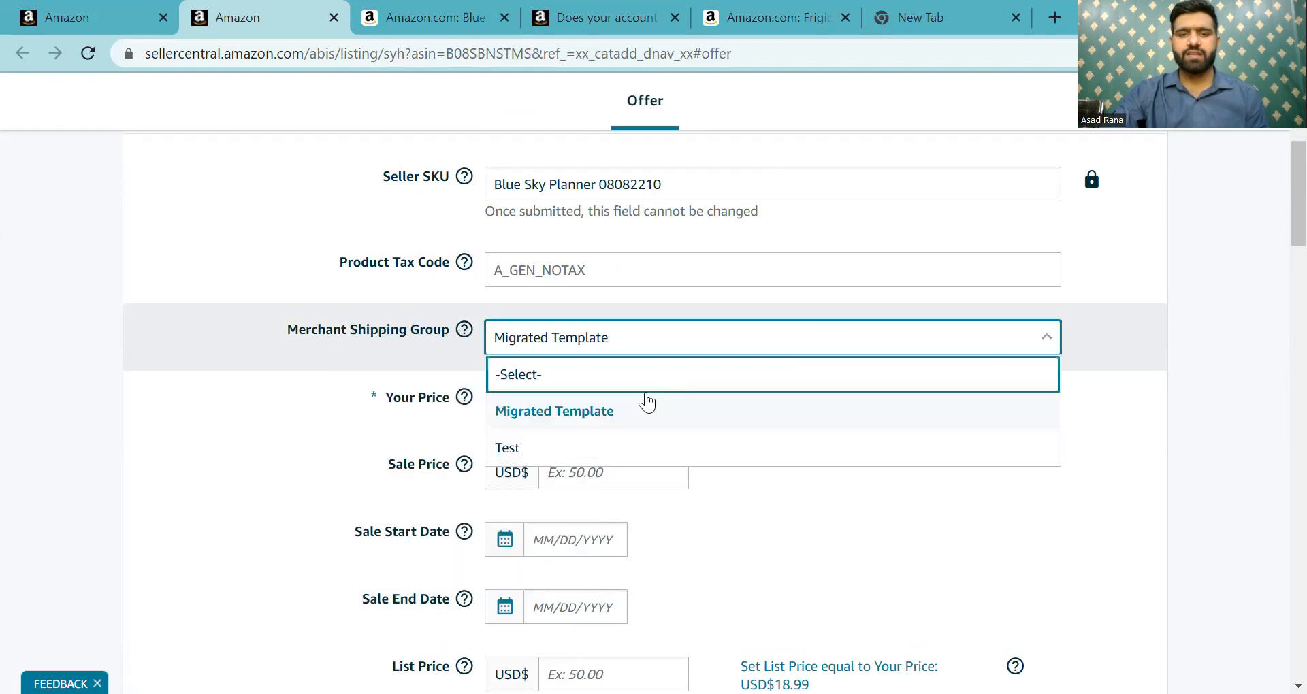
left_click(604, 448)
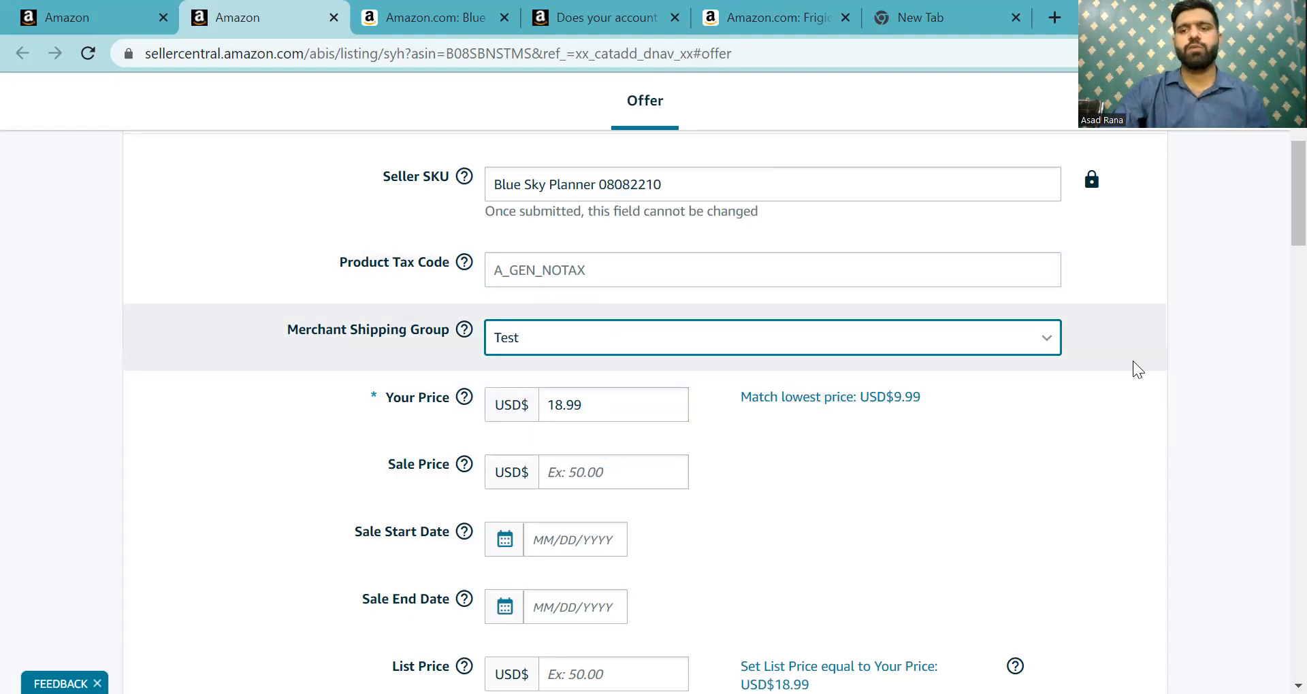
left_click(1252, 377)
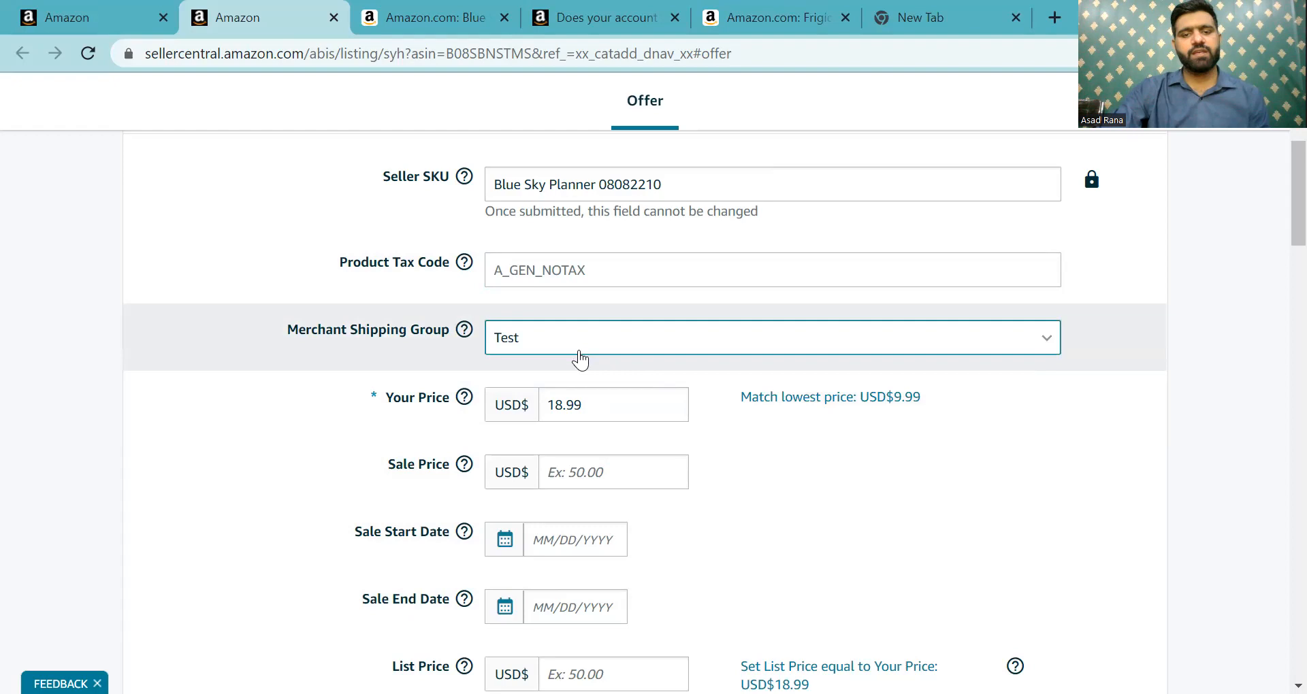
- Set the offer's Handling Time to 3
scroll(688, 366, "down", 15)
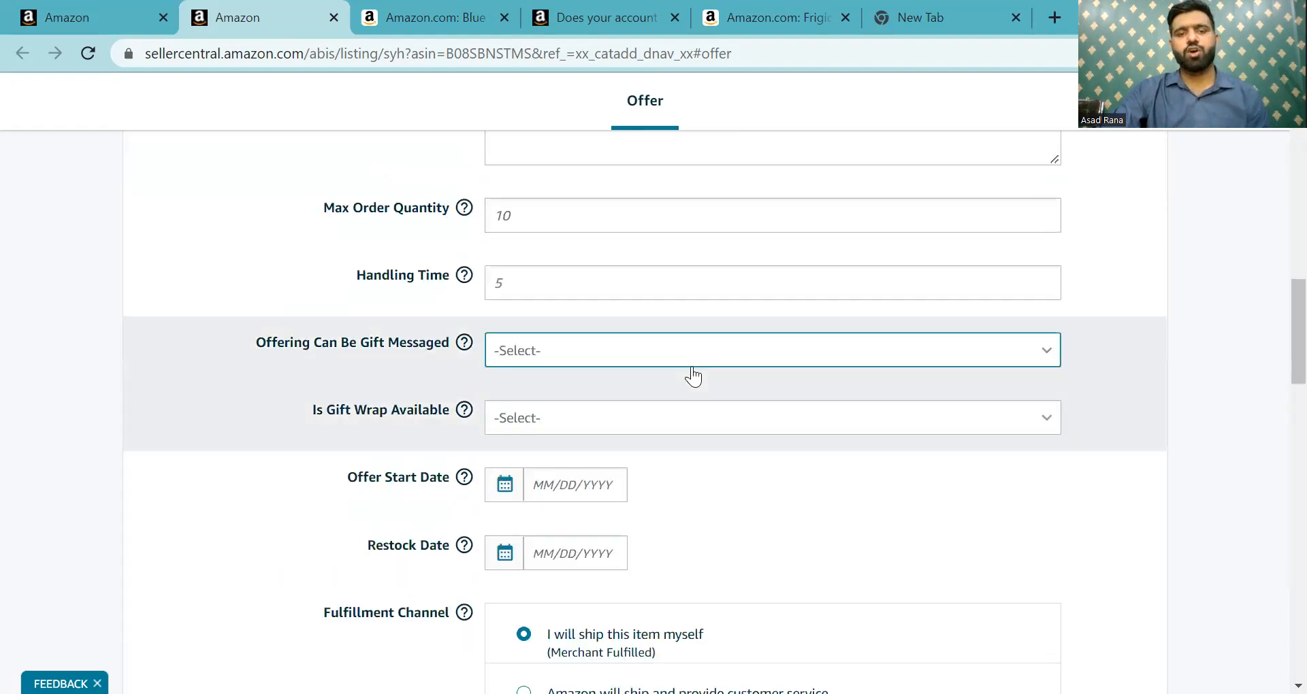
scroll(692, 368, "down", 3)
scroll(697, 369, "up", 7)
scroll(697, 370, "down", 3)
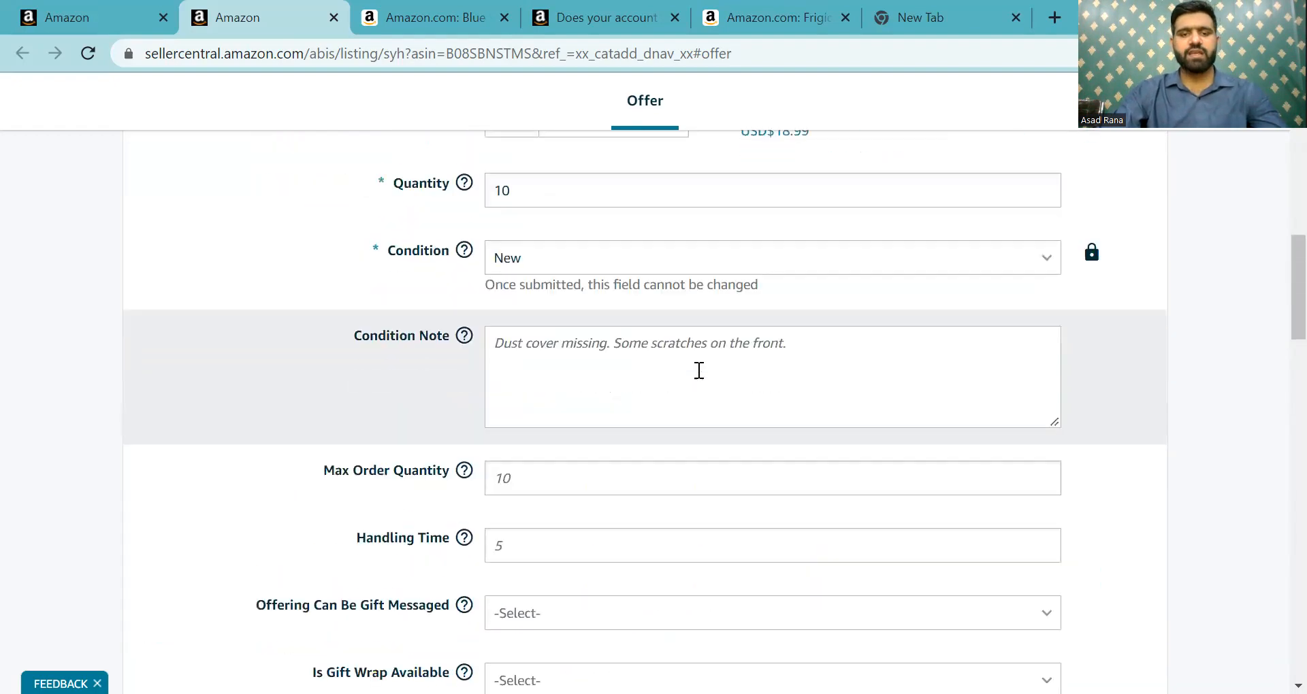
left_click(534, 390)
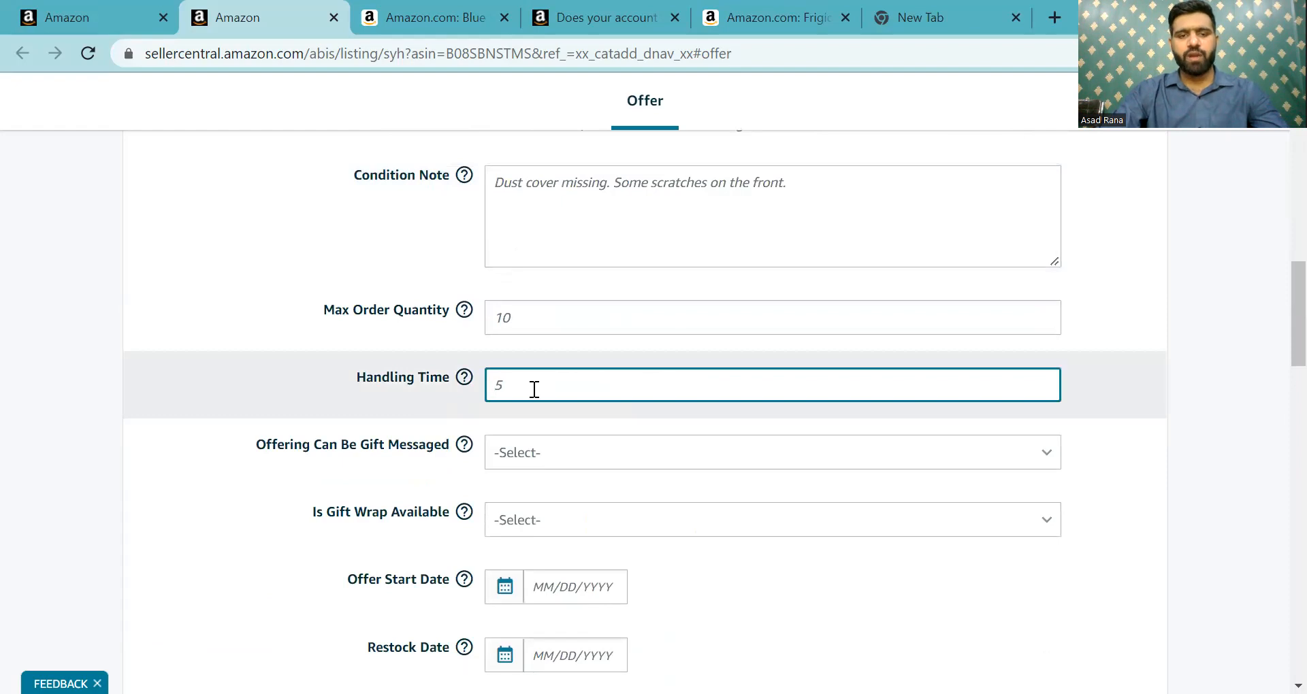
mouse_move(465, 383)
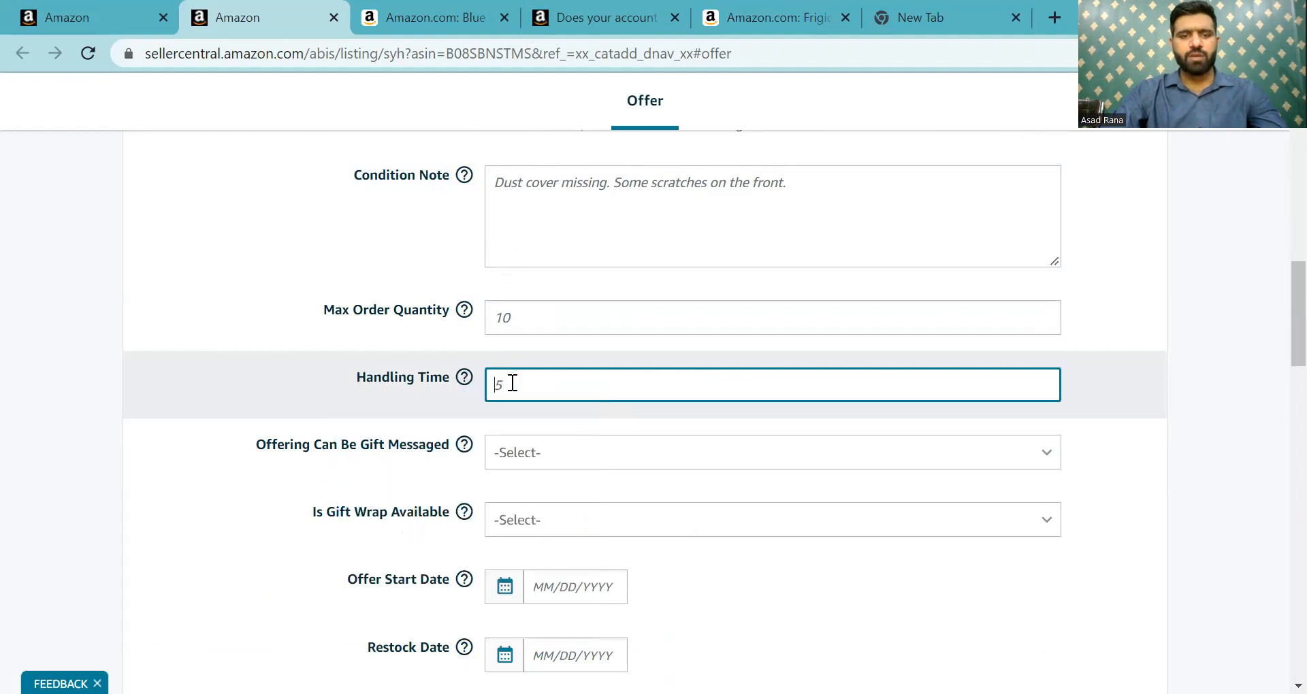
type("3")
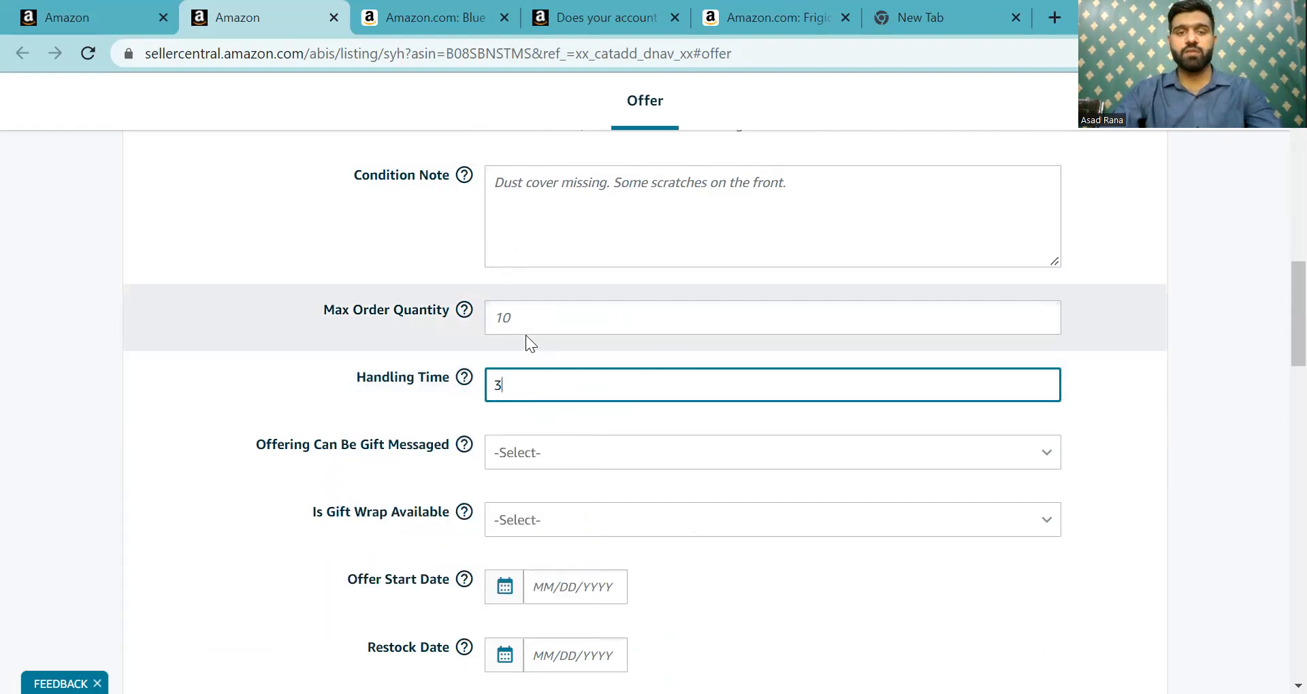
left_click(1204, 384)
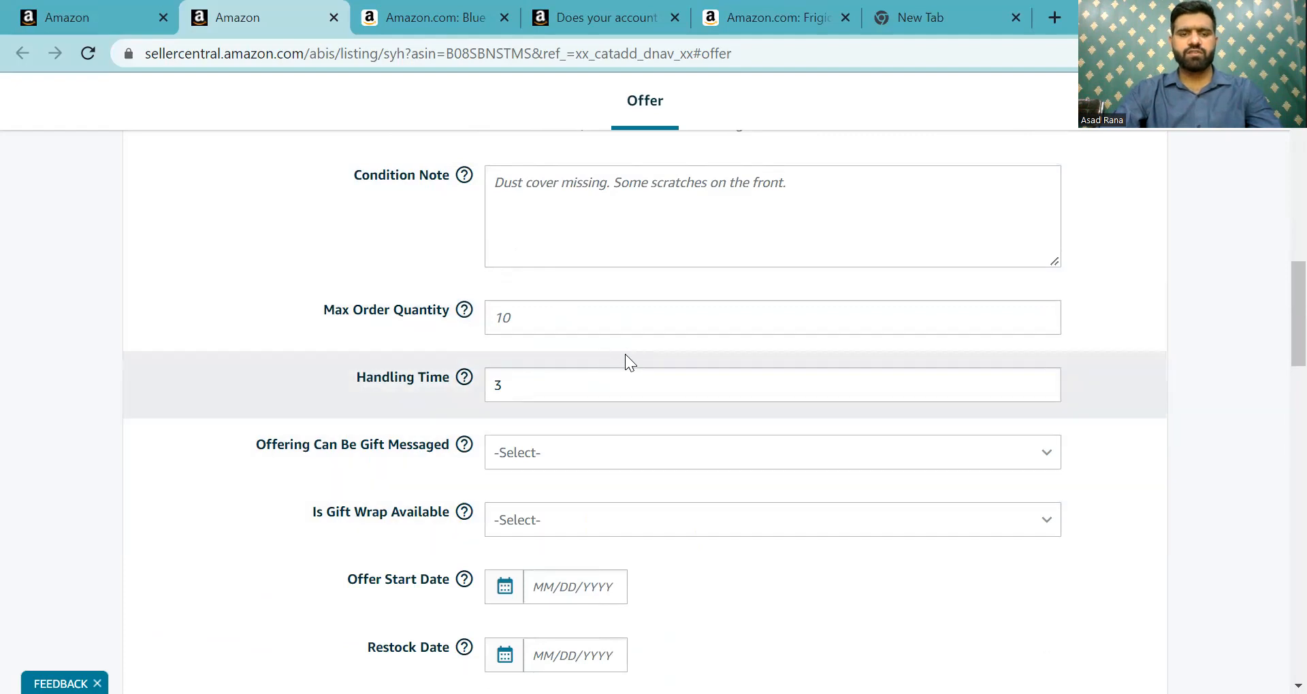
- Review the remaining offer fields and submit the planner listing
scroll(627, 354, "down", 9)
scroll(638, 372, "up", 6)
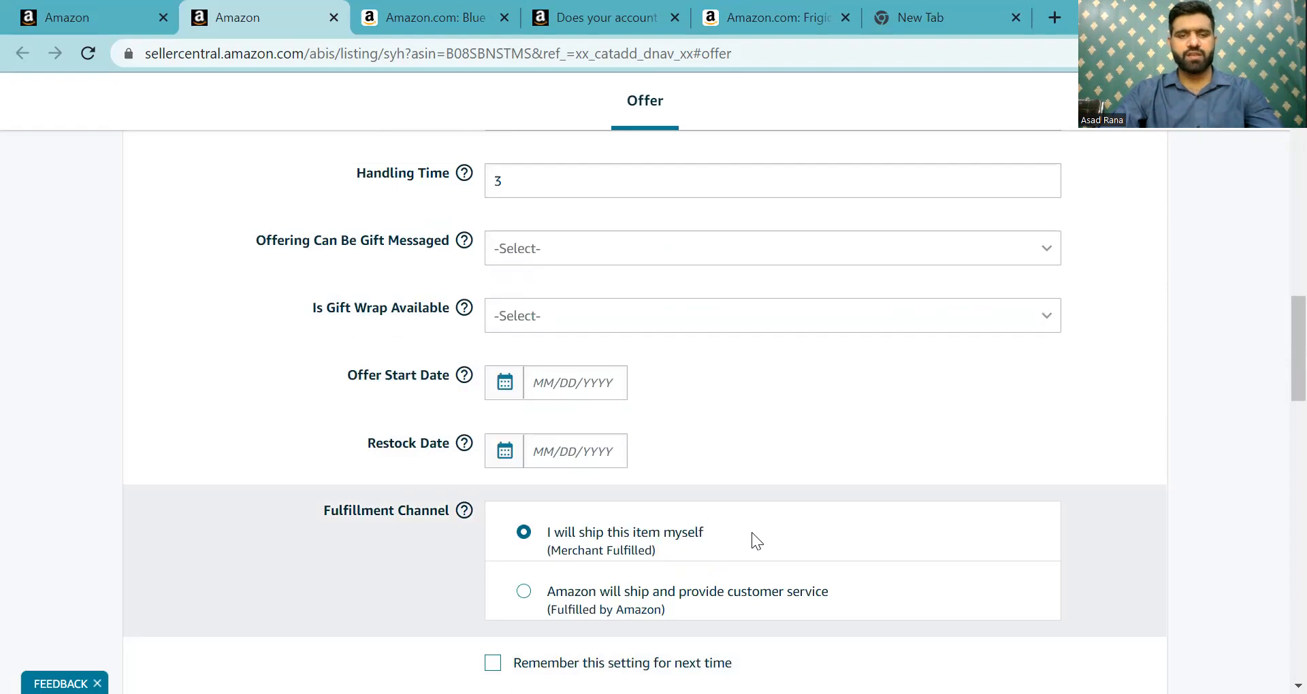
scroll(751, 533, "down", 15)
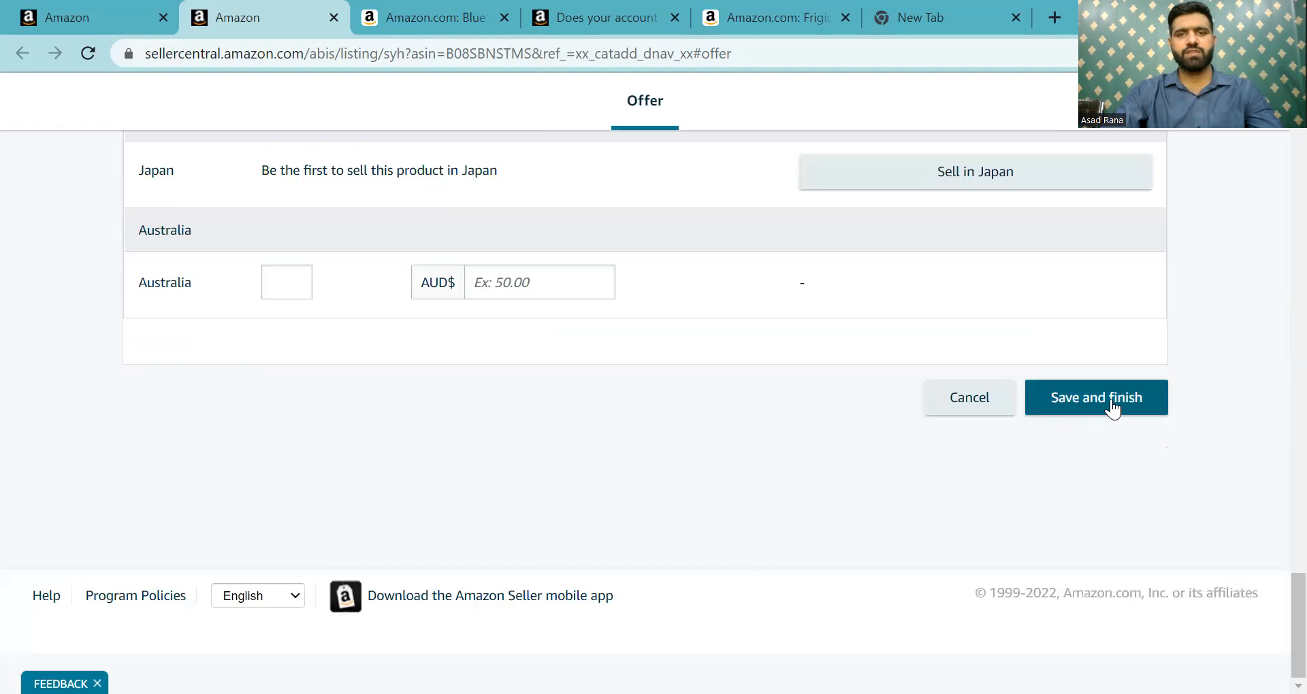
left_click(1113, 408)
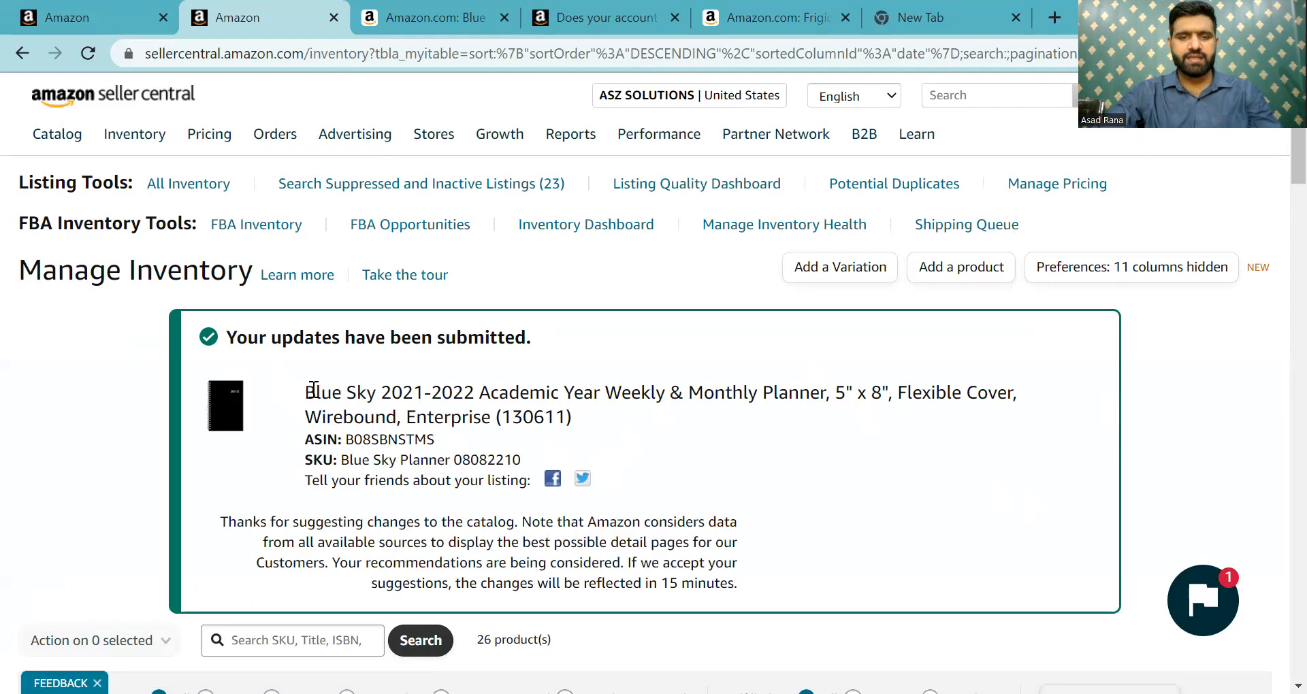
- Copy the brand name Blue Sky from the submitted listing's title and search the inventory for it
mouse_move(314, 390)
left_mouse_down()
mouse_move(413, 391)
mouse_move(291, 392)
left_mouse_up()
key("ctrl+c")
left_click(380, 393)
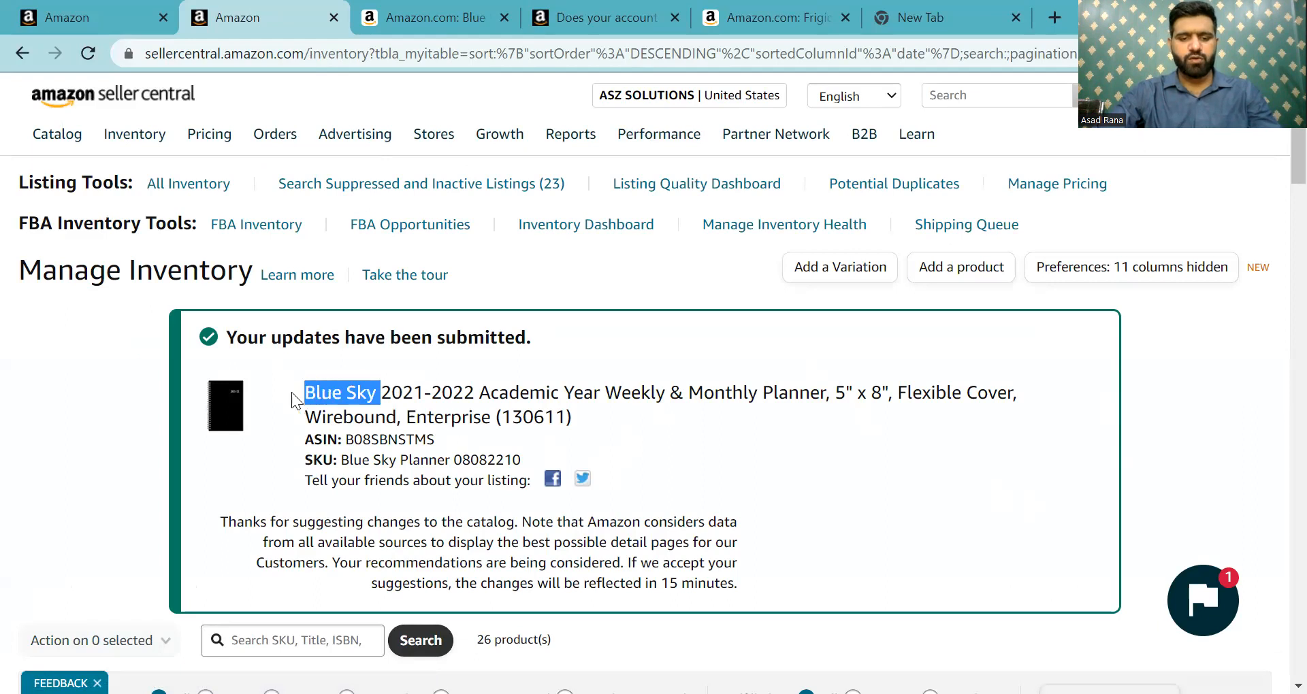
left_click(354, 640)
key("ctrl+v")
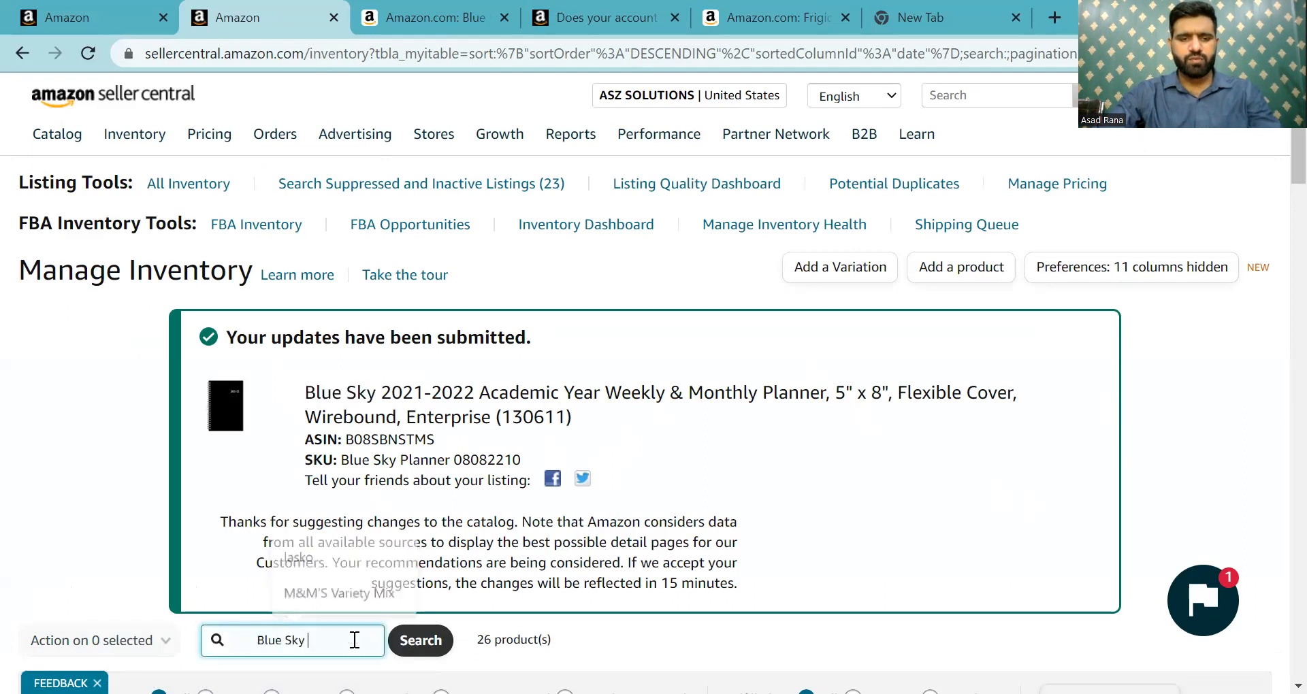
key("Left")
key("Left")
key("Left")
key("Left")
key("Left")
key("Left")
key("Left")
key("Left")
key("Left")
key("BackSpace")
key("Return")
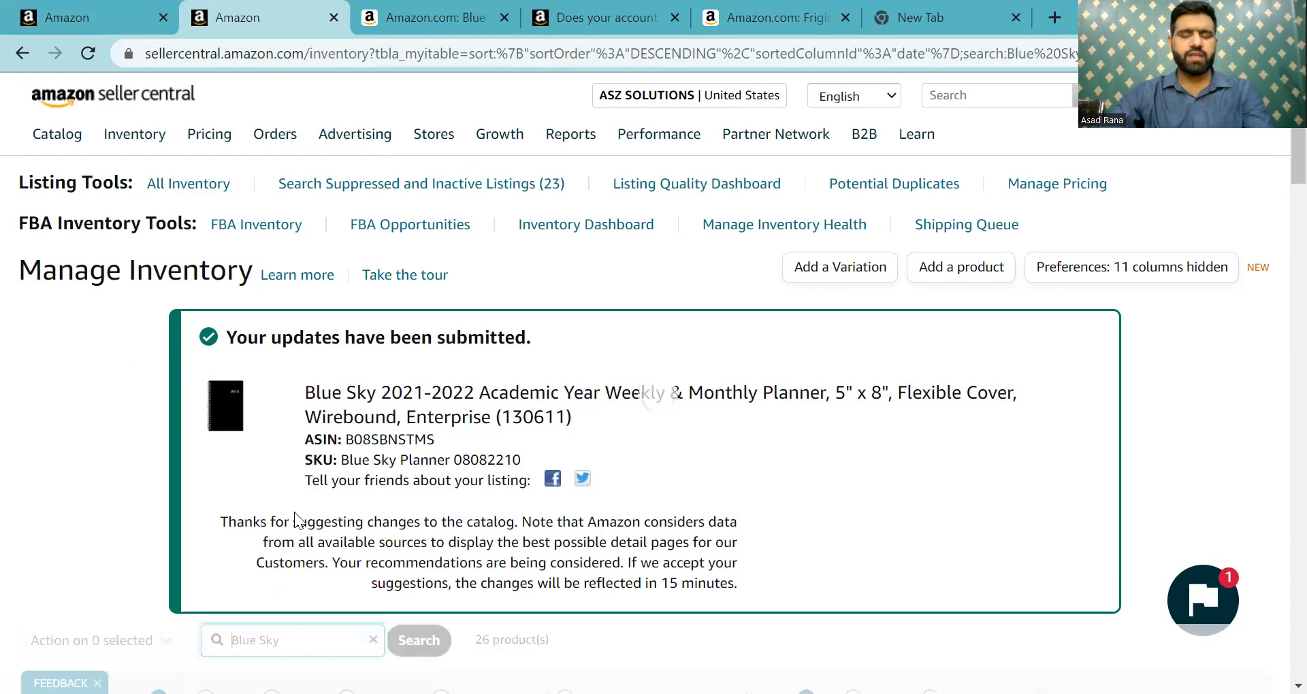
- Check the inventory results for the planner and run the Blue Sky search again
scroll(634, 484, "down", 5)
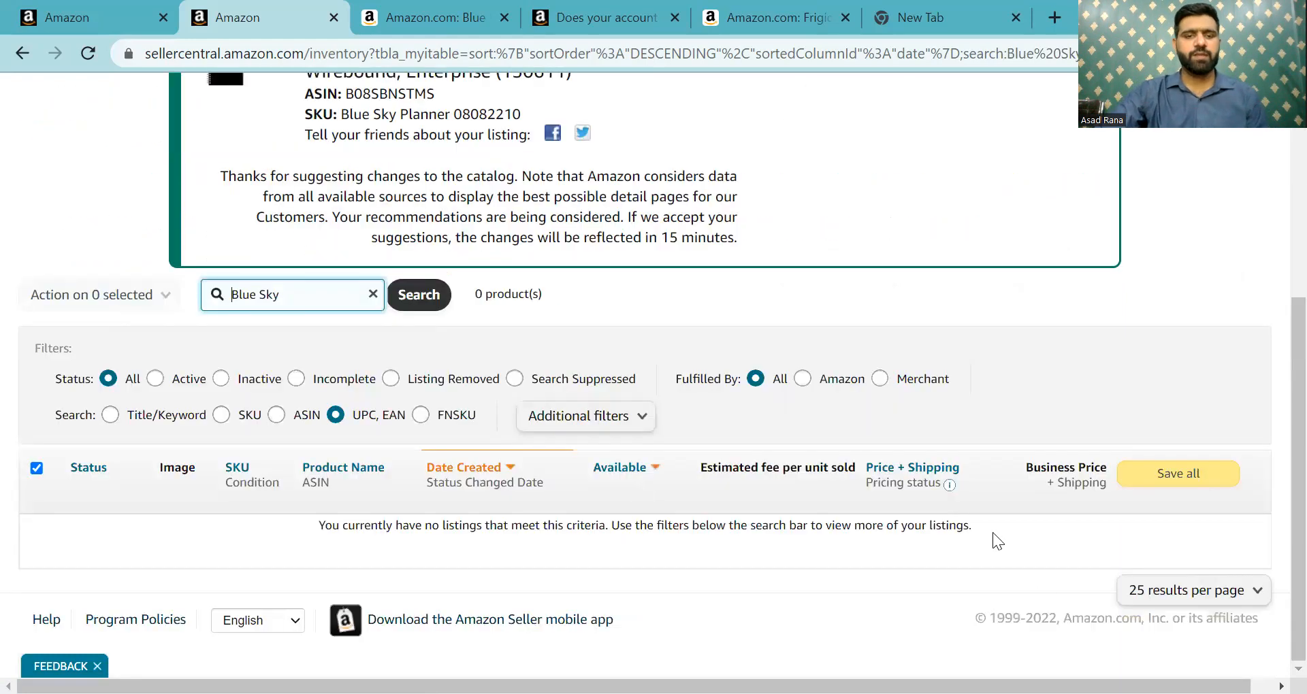
left_click(441, 297)
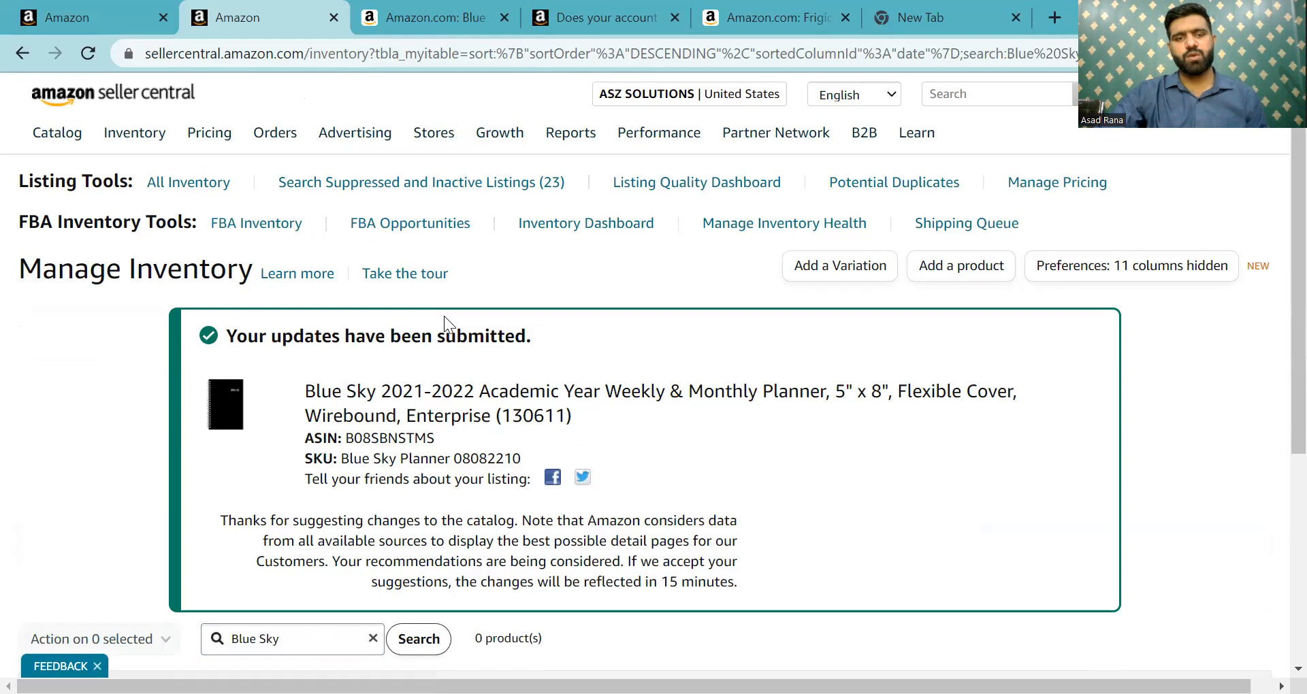
scroll(444, 315, "down", 5)
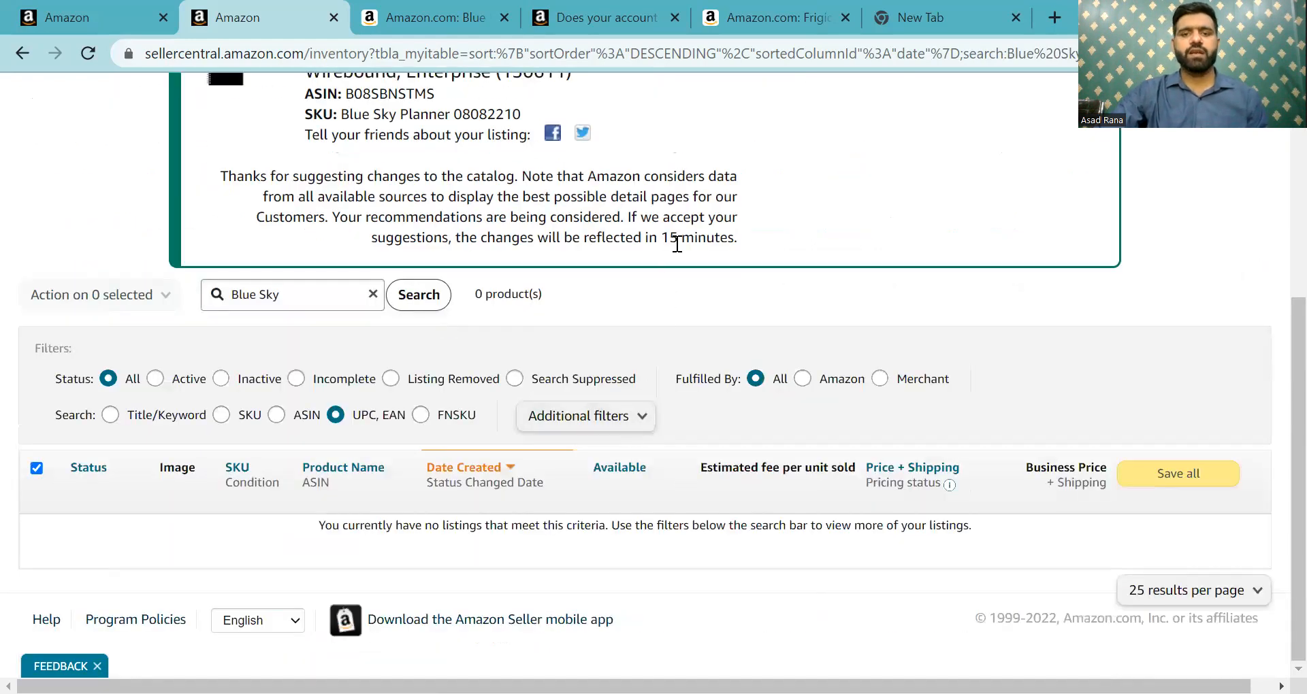